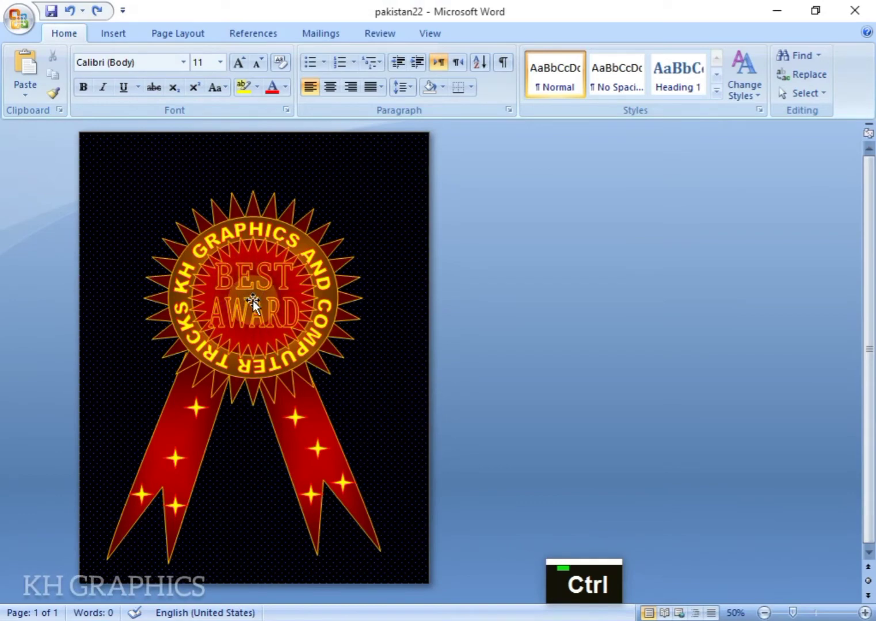
- Create a new blank document
click(501, 512)
click(5, 18)
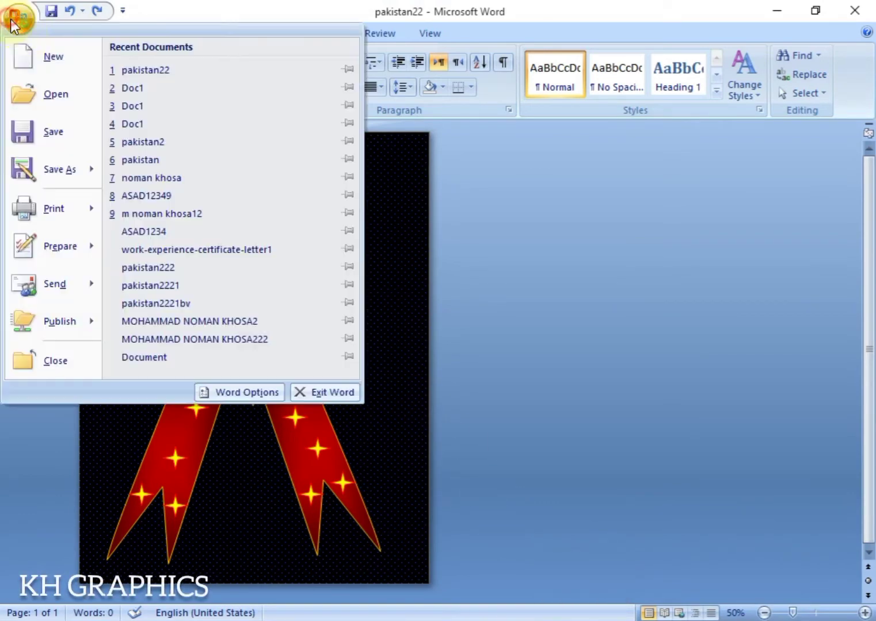
click(44, 62)
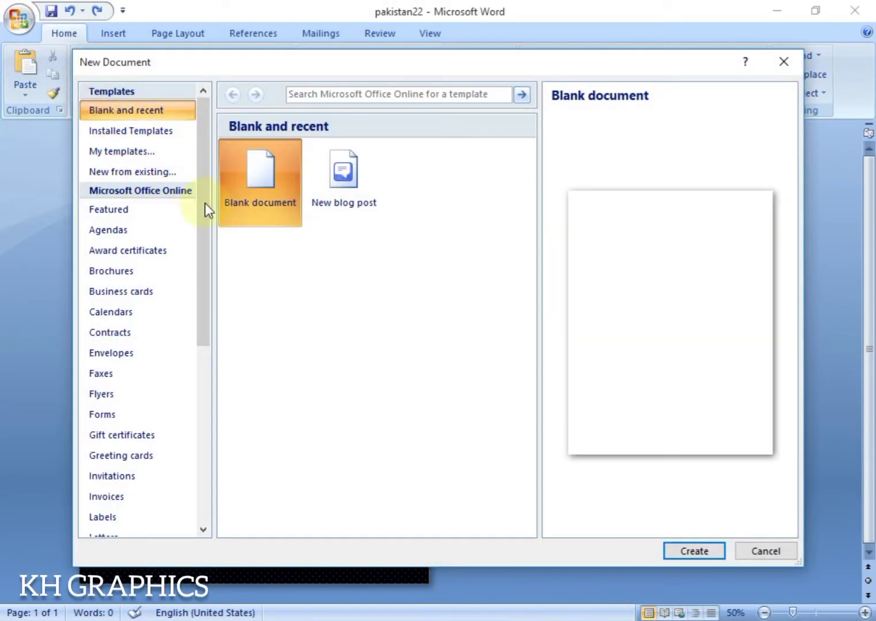
click(713, 554)
- Draw a 32-point star about 4.55" high and 4.52" wide on the upper half of the page
ctrl+scroll(227, 318, up, 1)
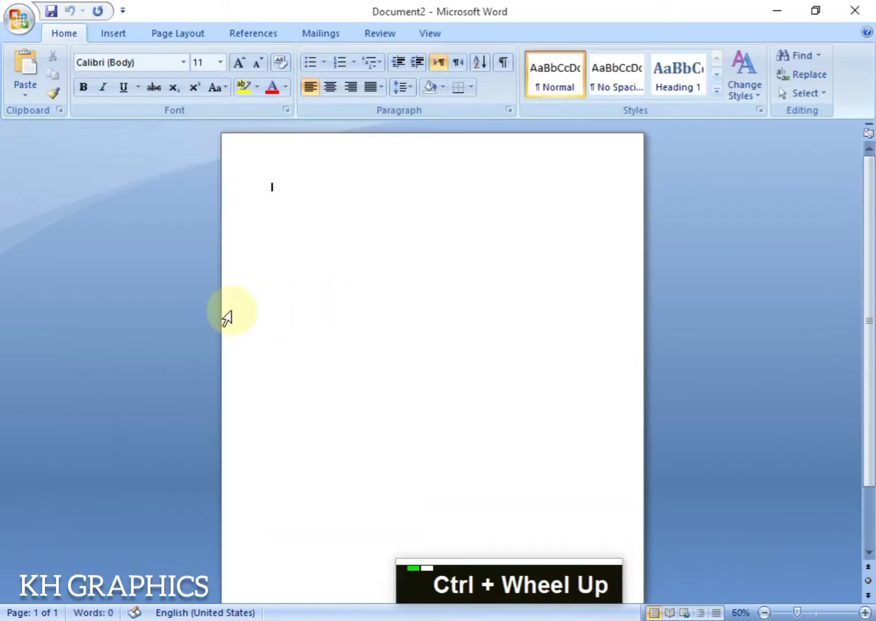
click(114, 33)
click(234, 84)
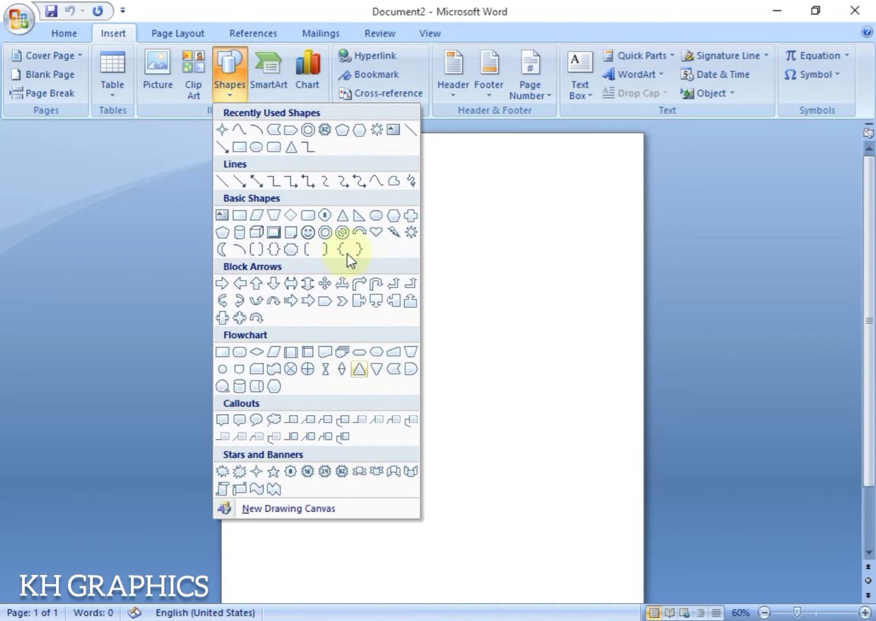
click(326, 129)
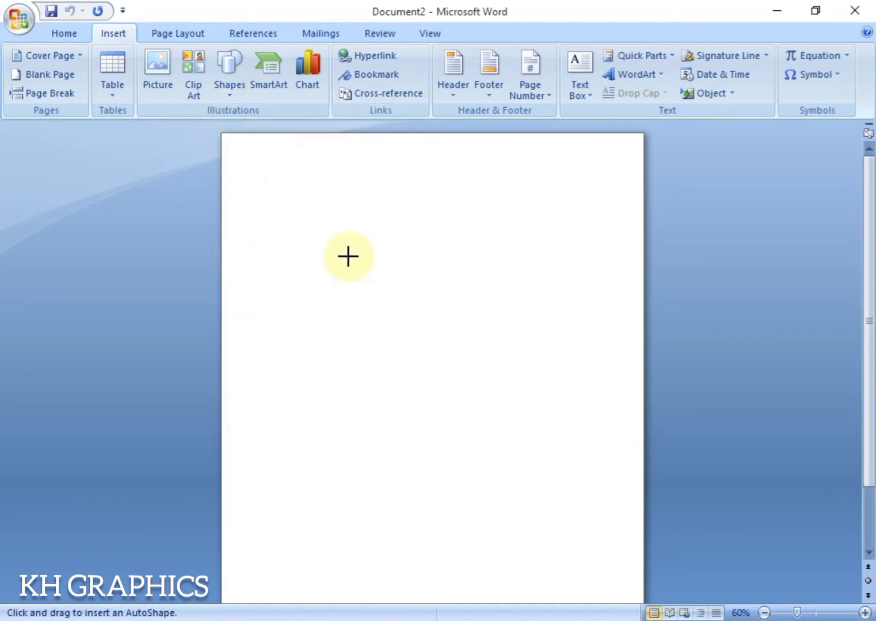
mouse_move(357, 250)
mouse_down()
mouse_move(419, 336)
mouse_move(470, 365)
mouse_up()
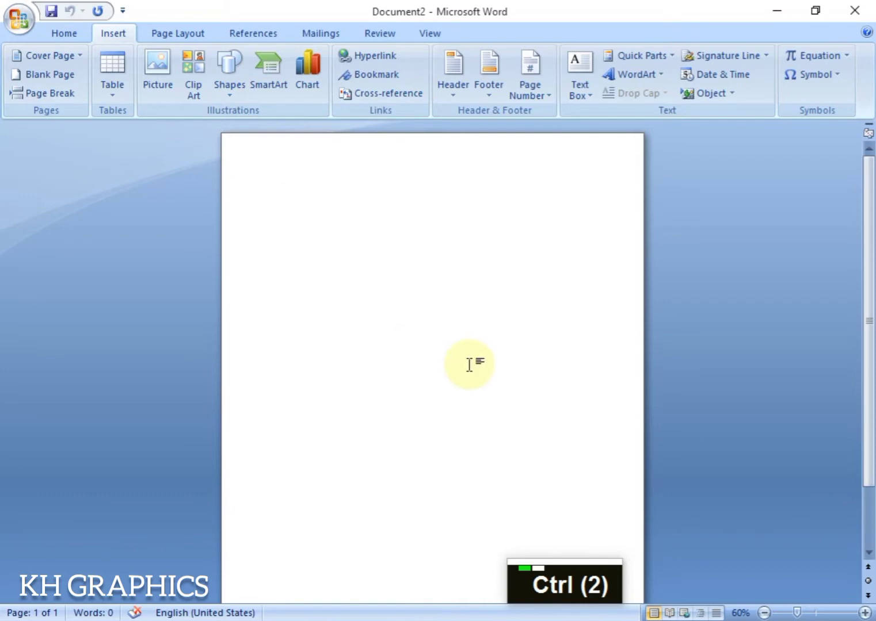
drag(391, 299, 449, 352)
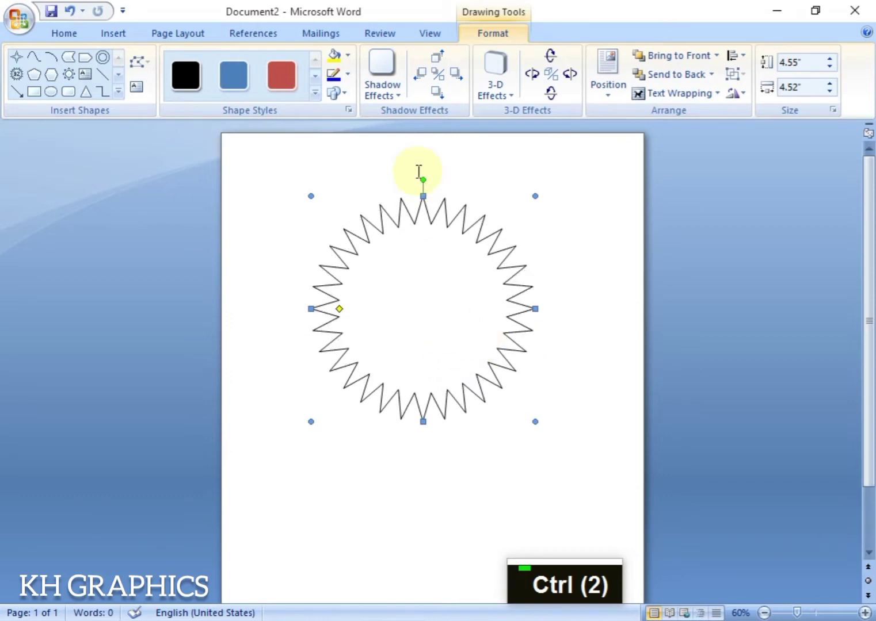
- Fill the star with a two-color gradient of dark red and red, shaded from center, using the variant with the bright red middle
click(347, 56)
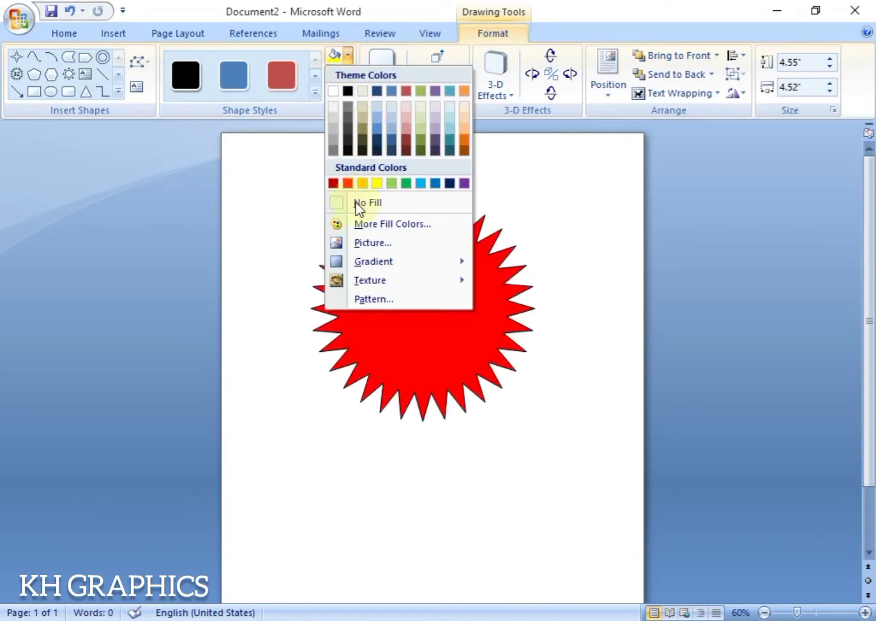
mouse_move(375, 262)
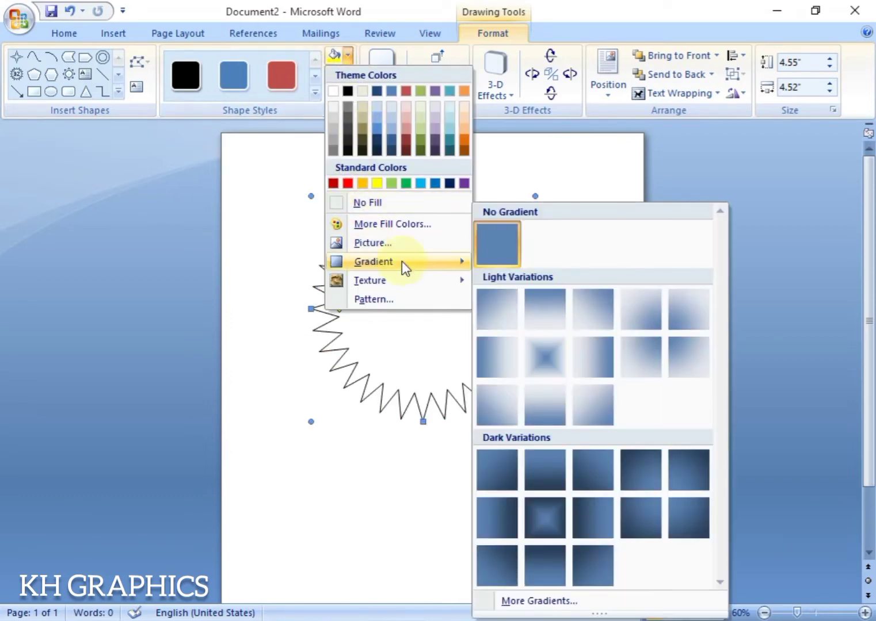
click(574, 602)
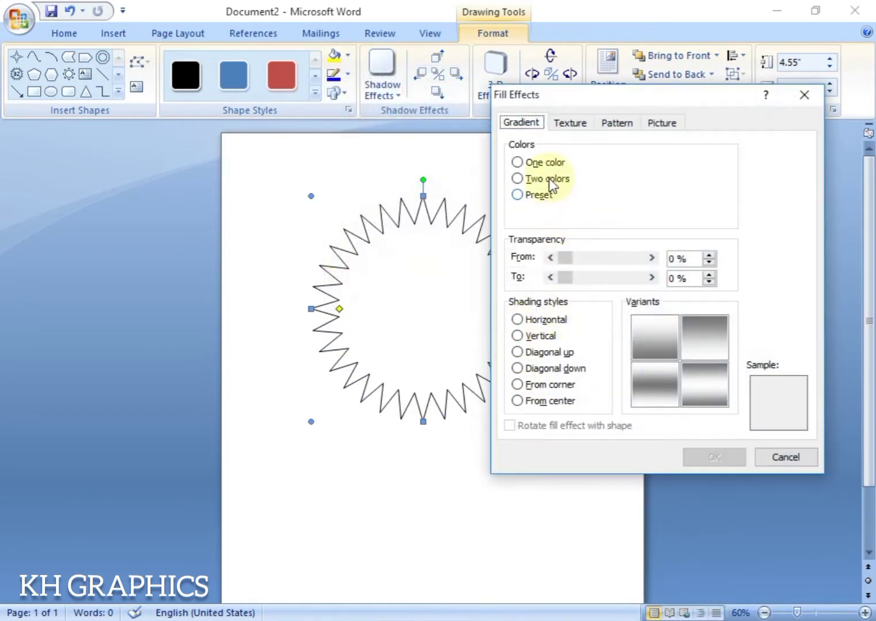
click(548, 179)
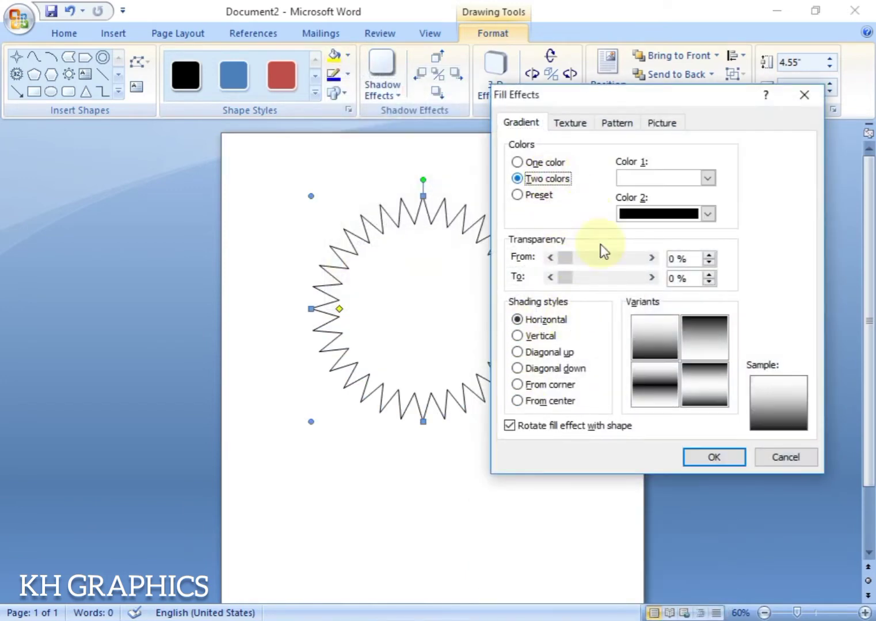
click(557, 401)
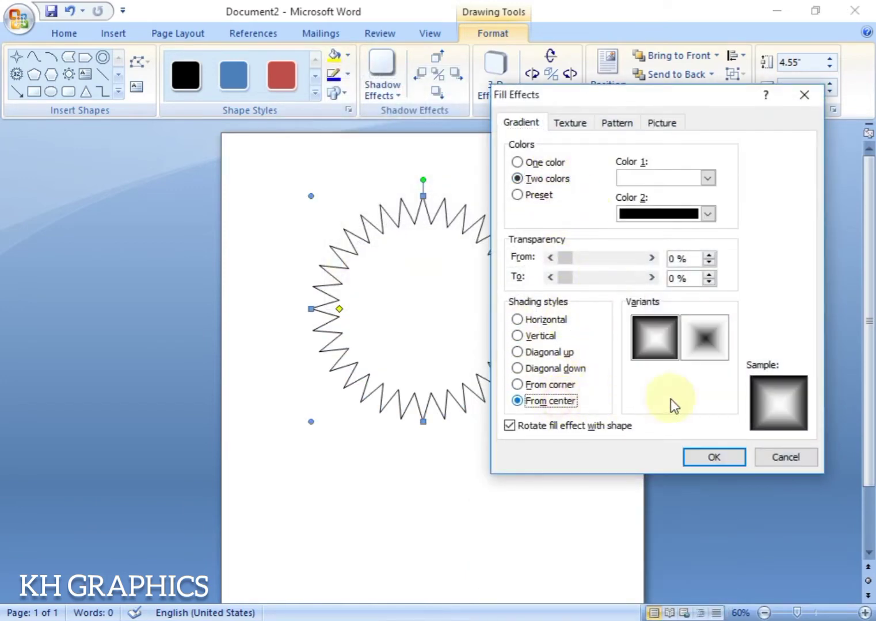
click(707, 179)
click(626, 306)
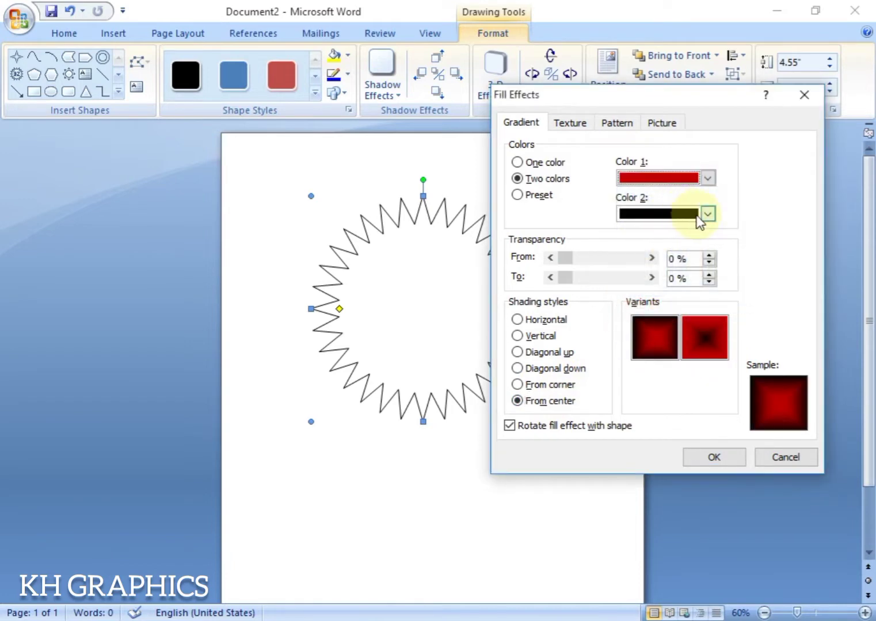
click(707, 213)
click(640, 340)
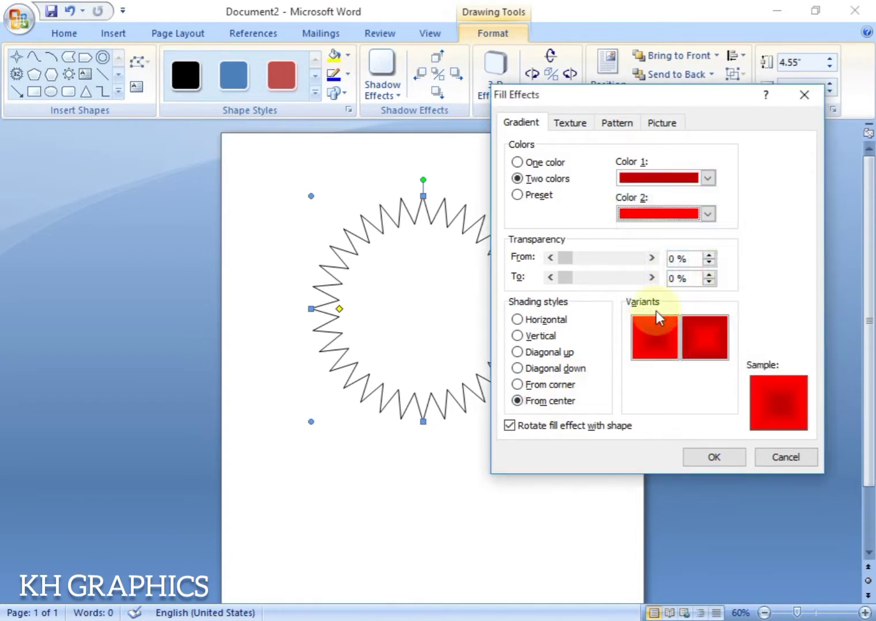
click(699, 339)
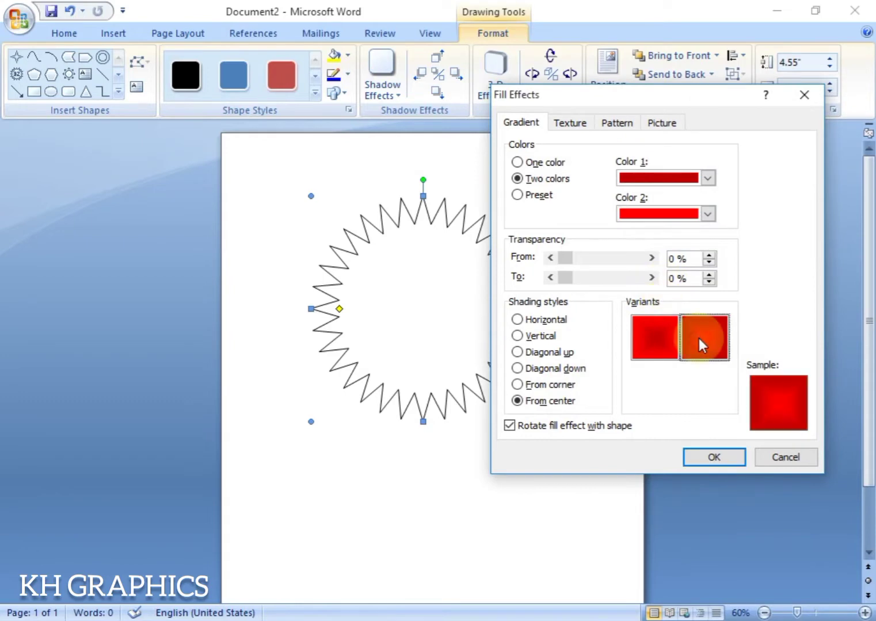
click(728, 460)
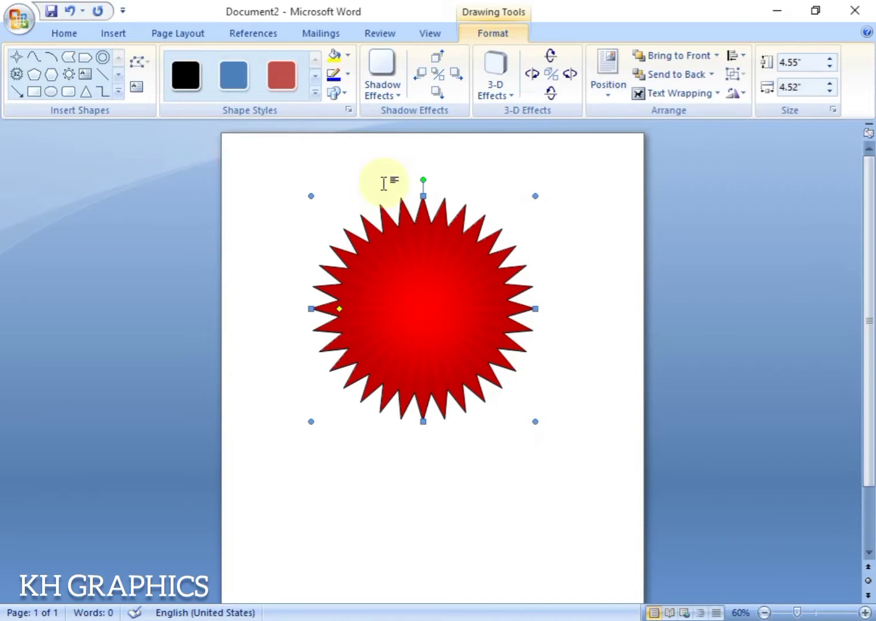
- Give the star a yellow outline with a 2¼ pt weight
click(348, 73)
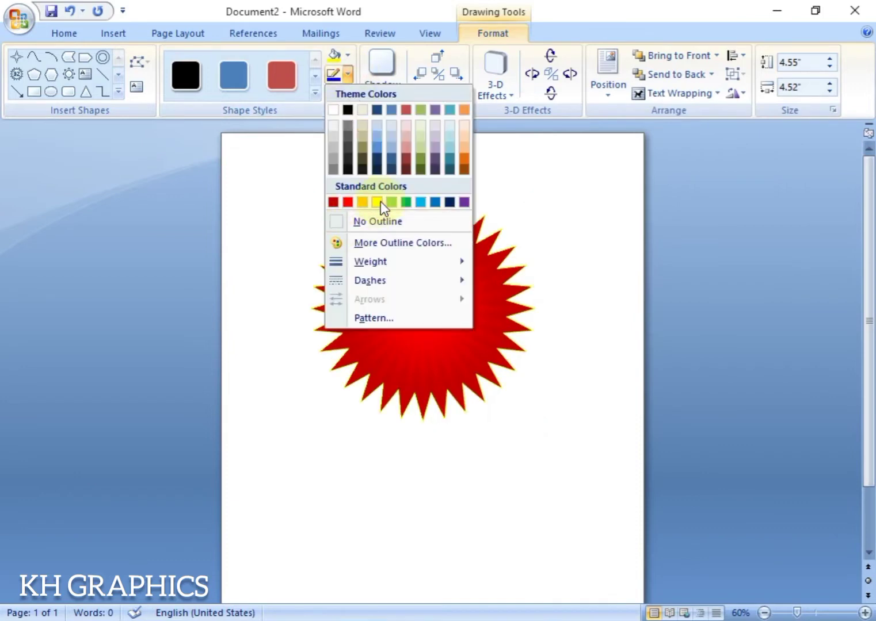
click(377, 201)
click(348, 75)
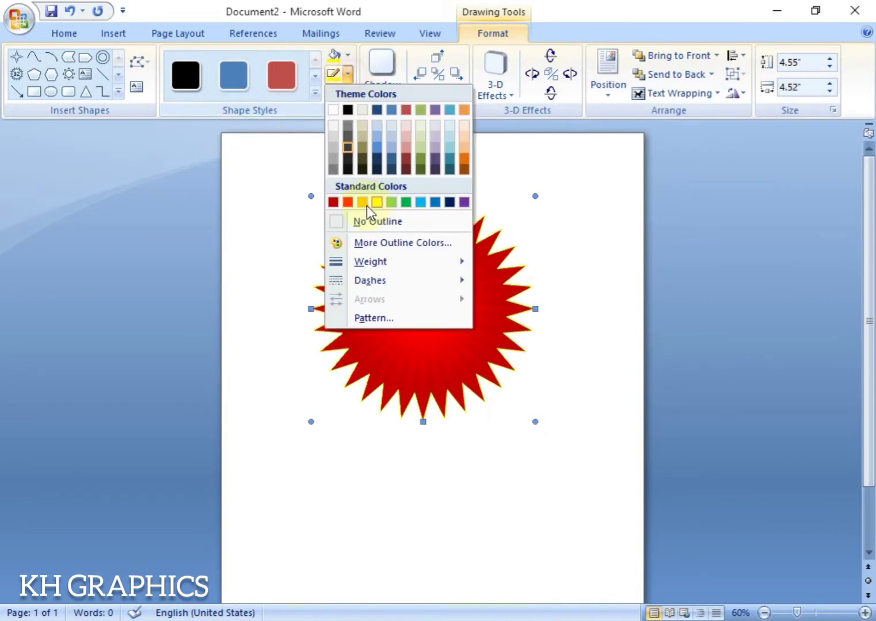
mouse_move(384, 265)
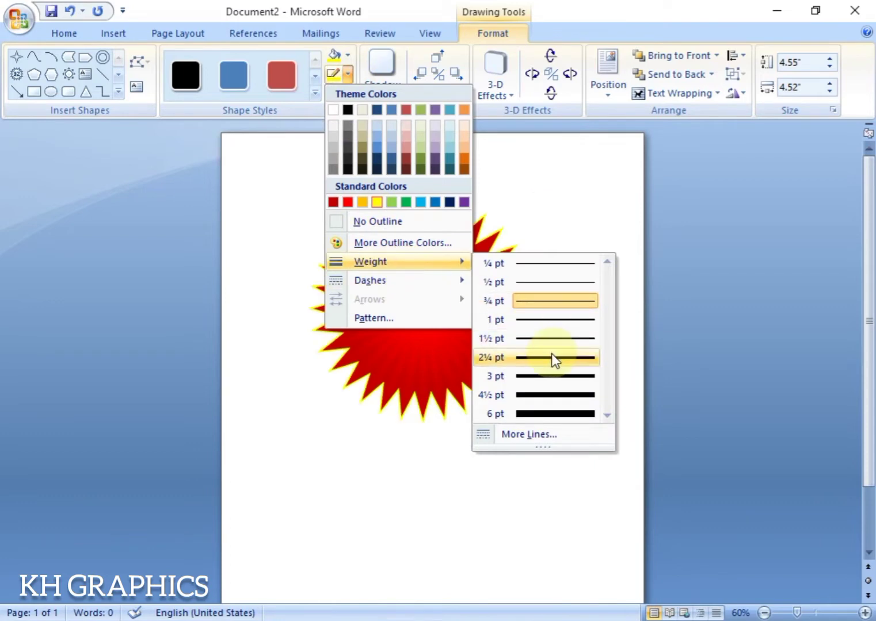
click(551, 354)
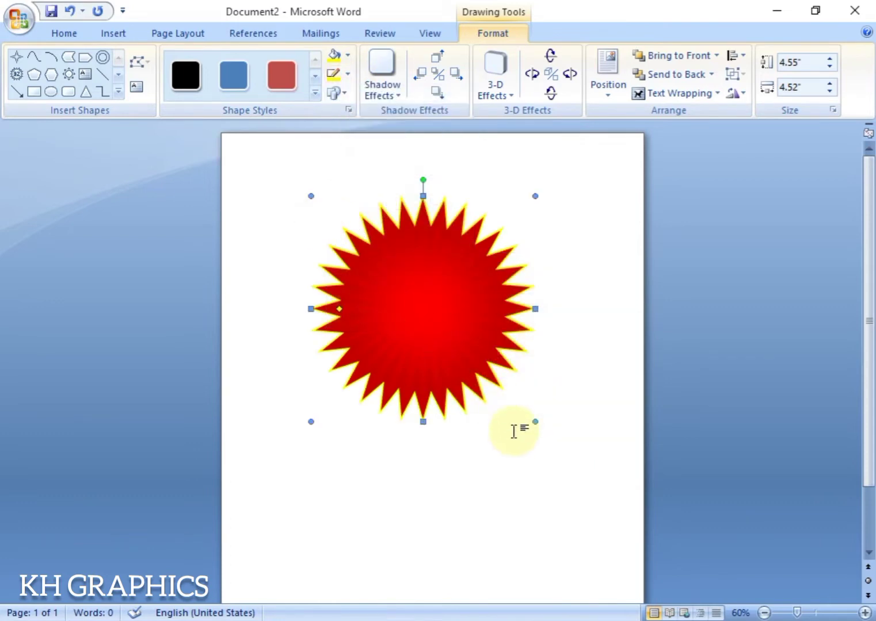
- Set the page color to black
click(530, 452)
click(175, 35)
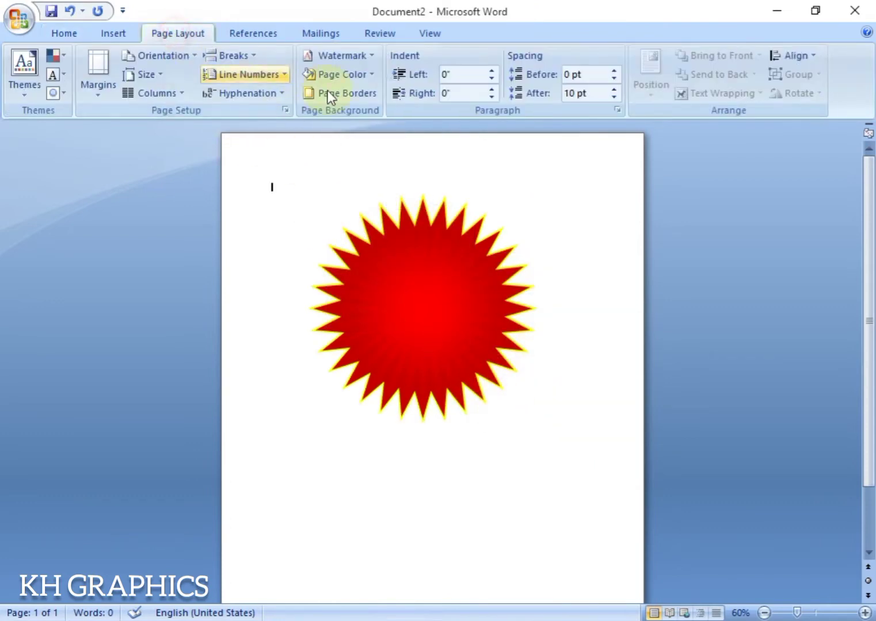
click(345, 74)
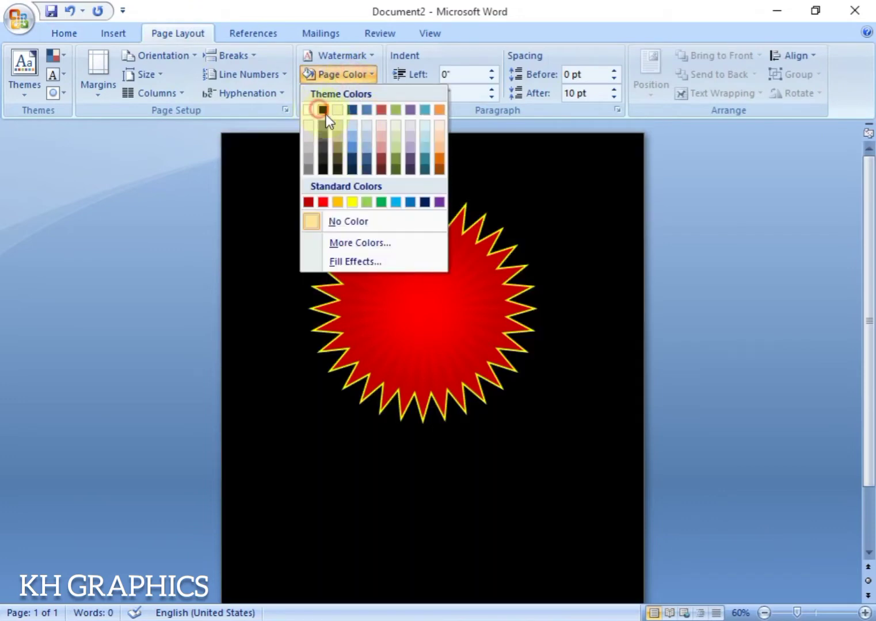
click(323, 111)
- Draw a donut shape about 3.9" high and 3.55" wide and move it over the middle of the star
click(409, 288)
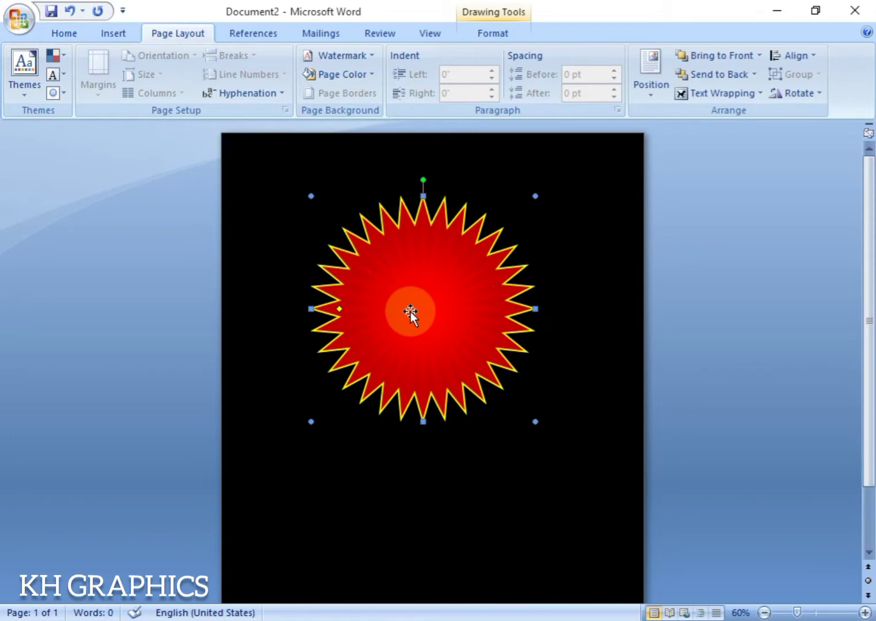
click(113, 33)
click(225, 69)
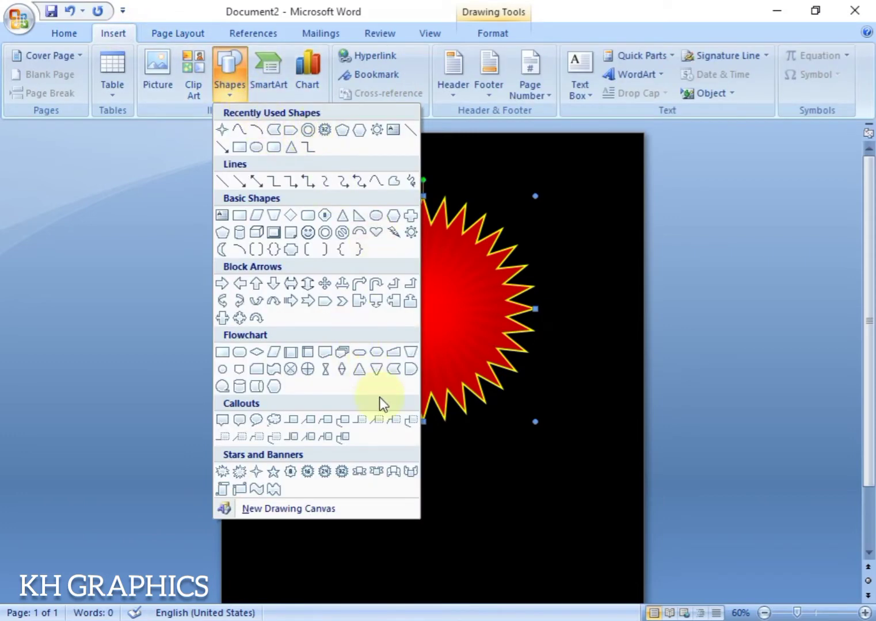
click(326, 234)
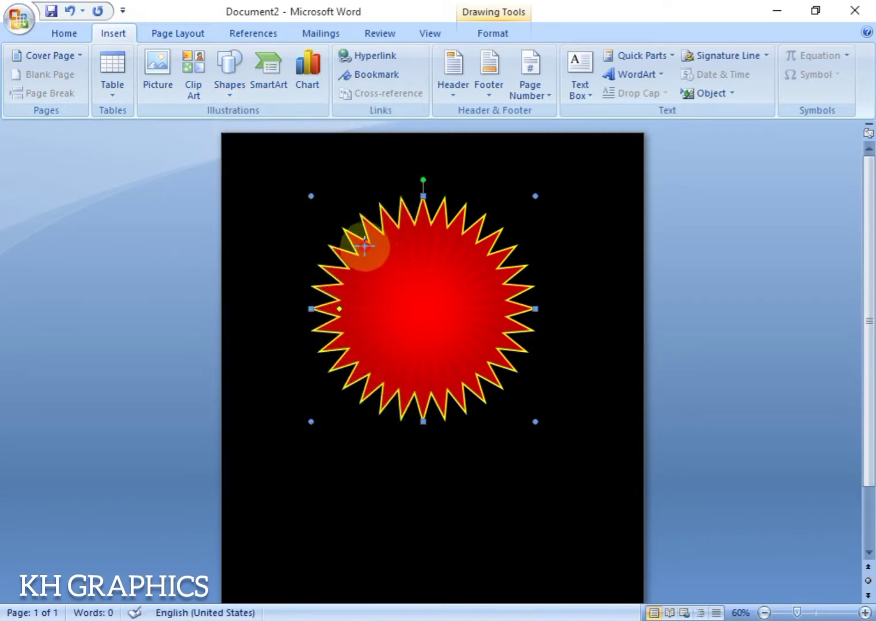
mouse_move(343, 209)
mouse_down()
mouse_move(392, 290)
mouse_move(429, 305)
mouse_move(433, 332)
mouse_move(452, 343)
mouse_up()
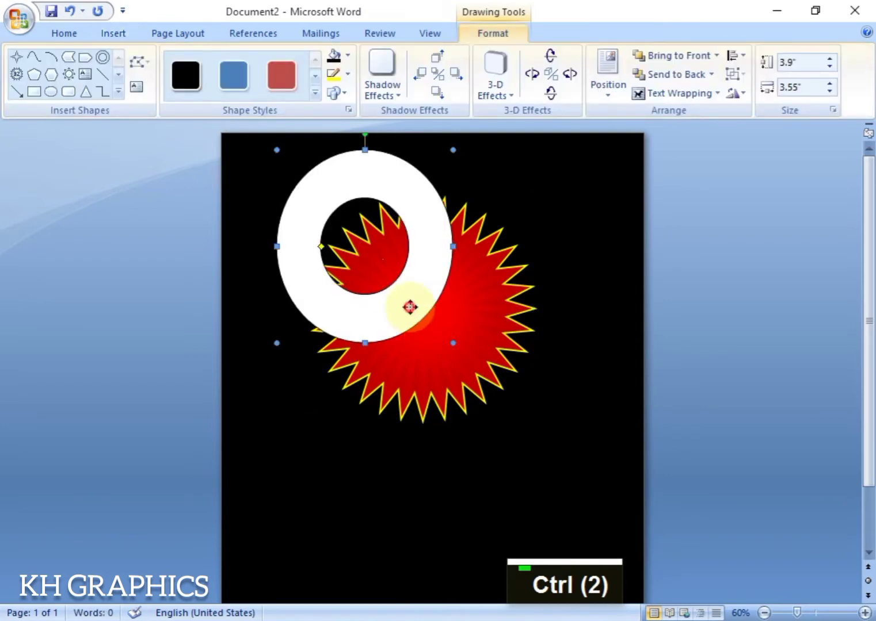
drag(410, 307, 466, 372)
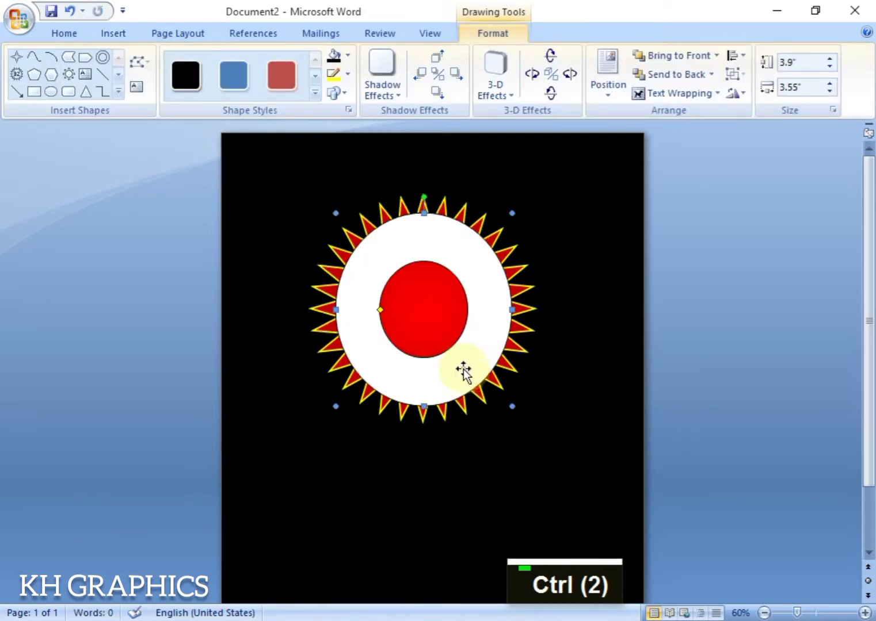
- Resize the donut to about 3.55" high and 3.26" wide and make its ring thinner by enlarging the hole
mouse_move(512, 407)
mouse_down()
mouse_move(492, 391)
mouse_move(502, 397)
mouse_up()
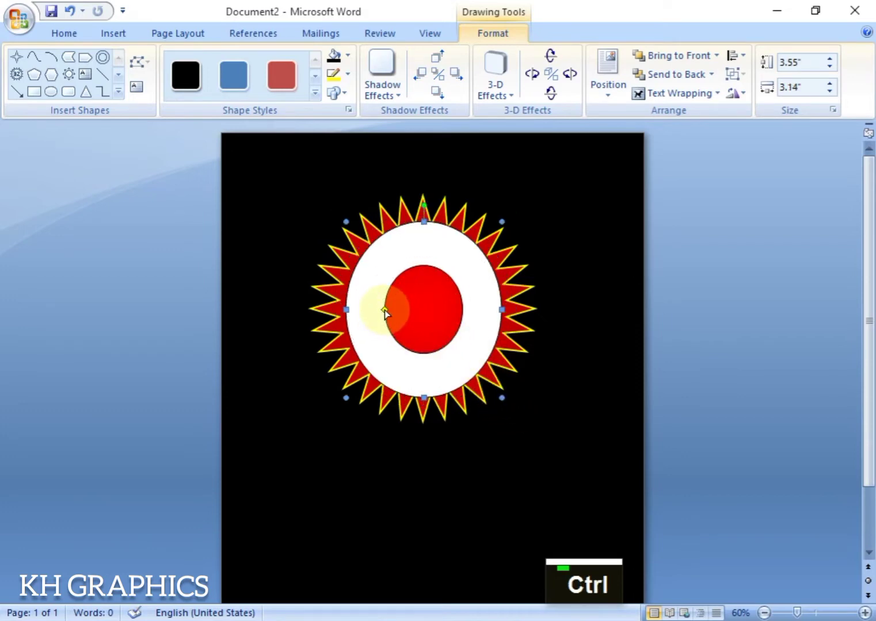
drag(384, 311, 372, 310)
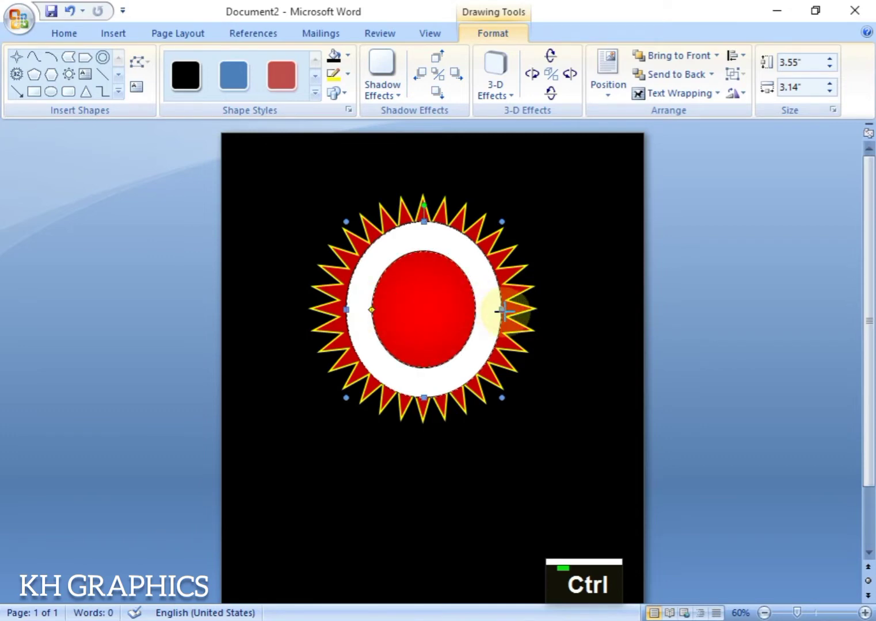
drag(502, 310, 487, 323)
- Nudge the donut slightly right and center-align it horizontally with the star
key(ctrl+Right)
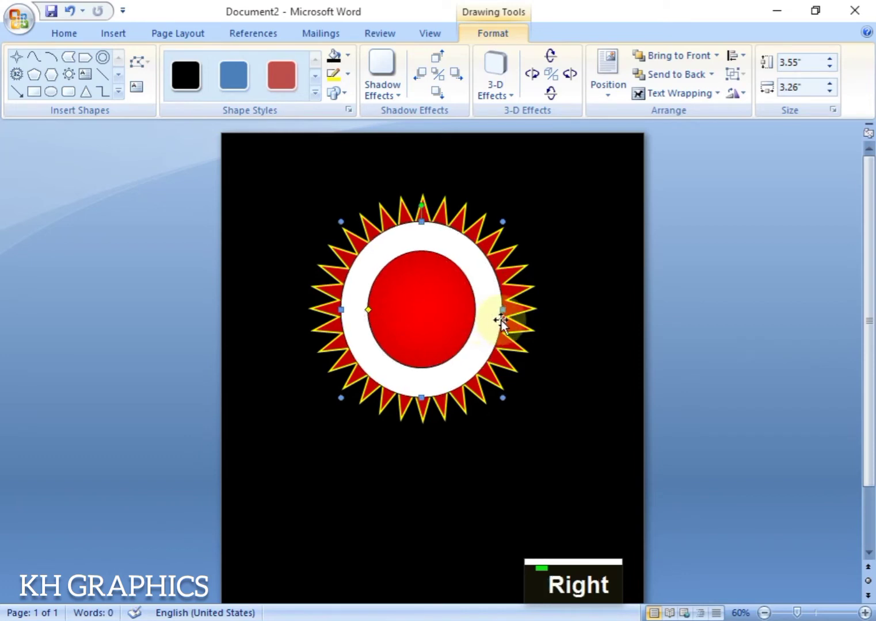
key(ctrl+Right)
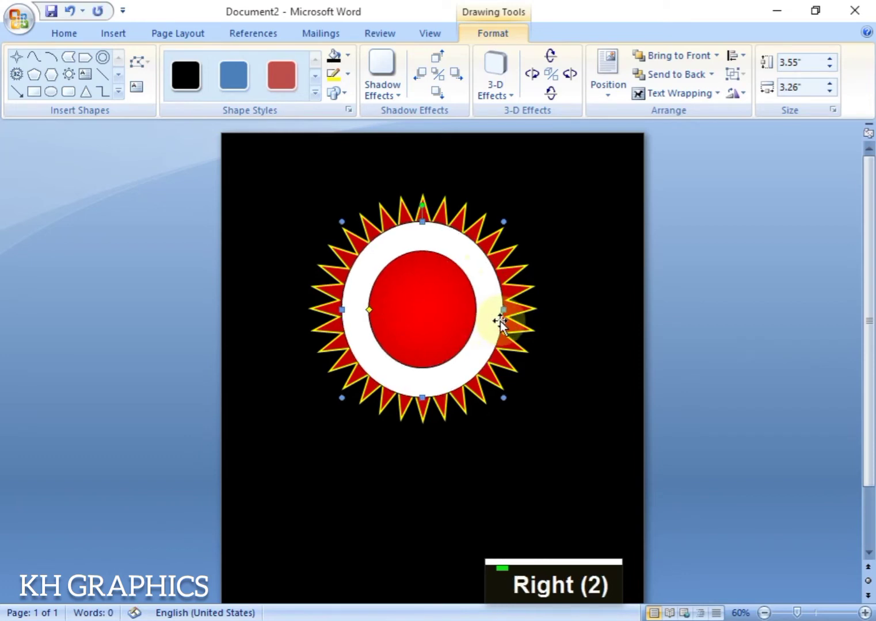
ctrl+click(416, 207)
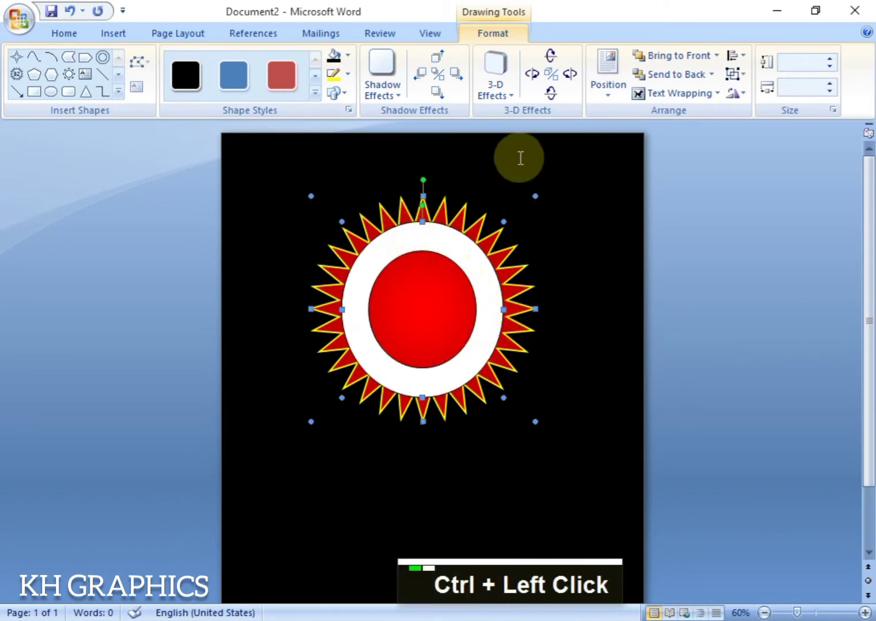
click(736, 56)
click(755, 95)
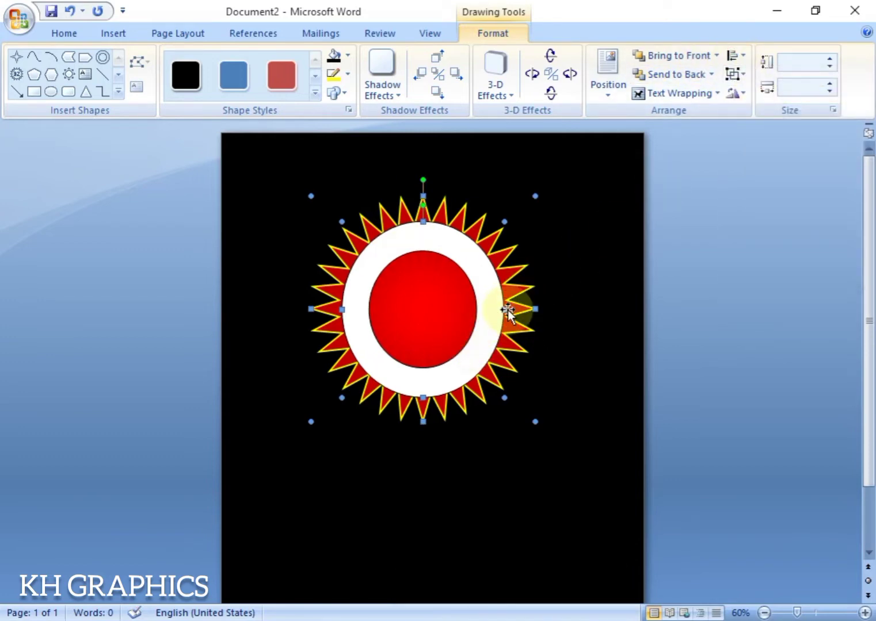
- Fill the selected star and donut with a two-color gradient of dark red and red, shaded from the center
click(349, 57)
mouse_move(396, 263)
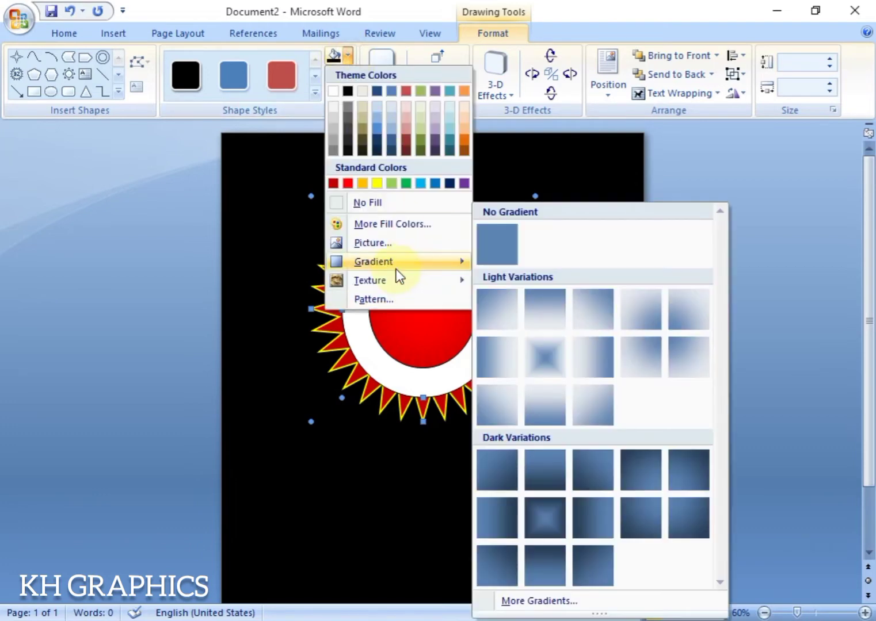
click(538, 601)
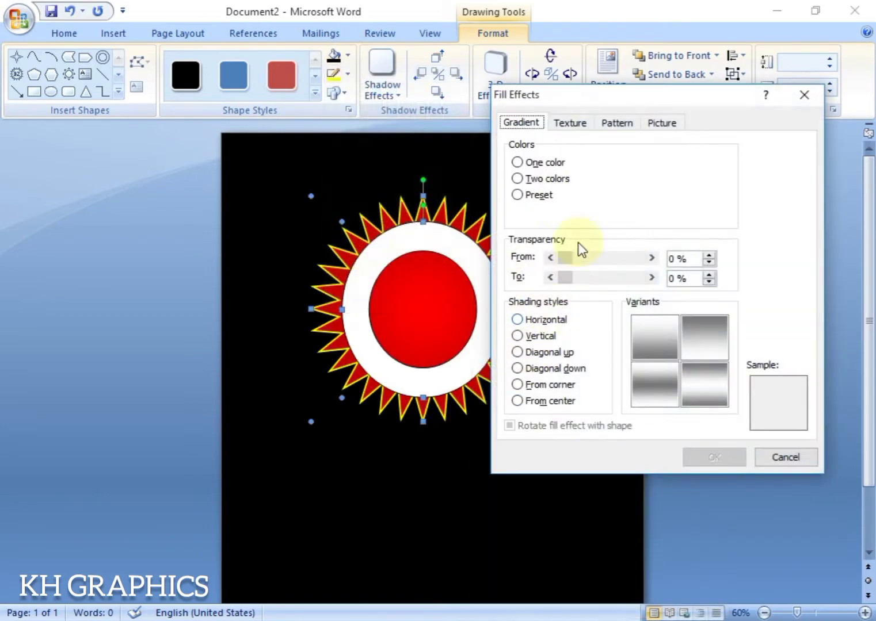
click(547, 179)
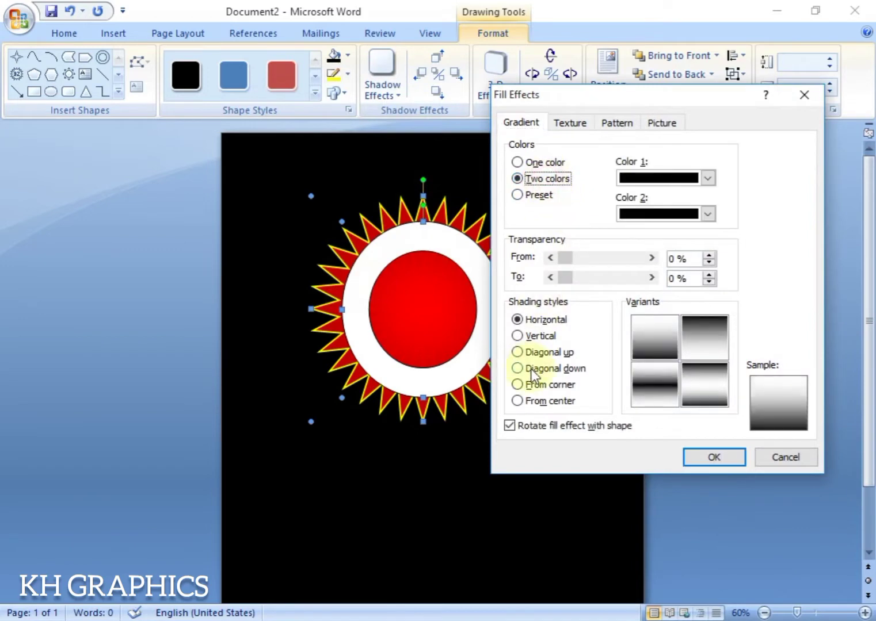
click(676, 179)
click(625, 304)
click(653, 213)
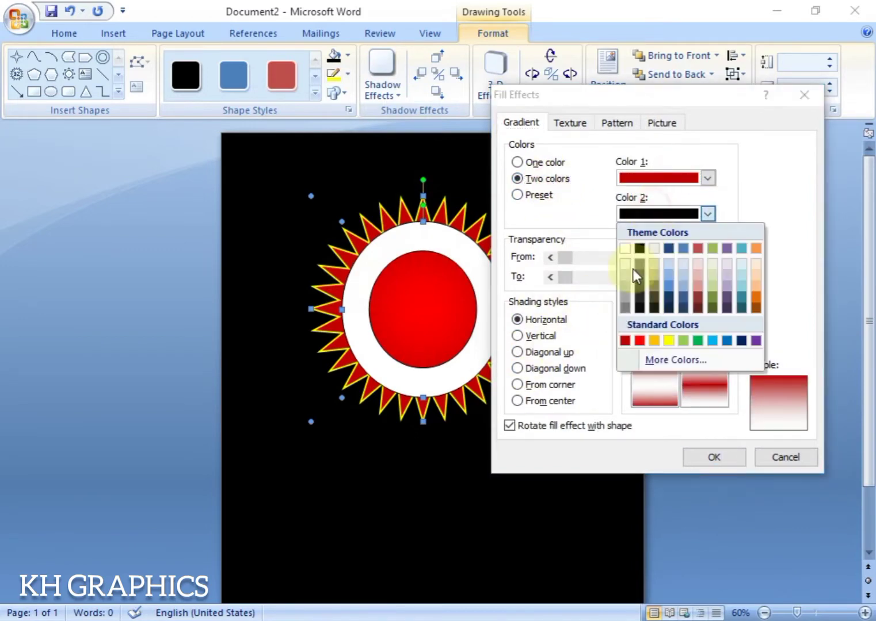
click(639, 340)
click(551, 401)
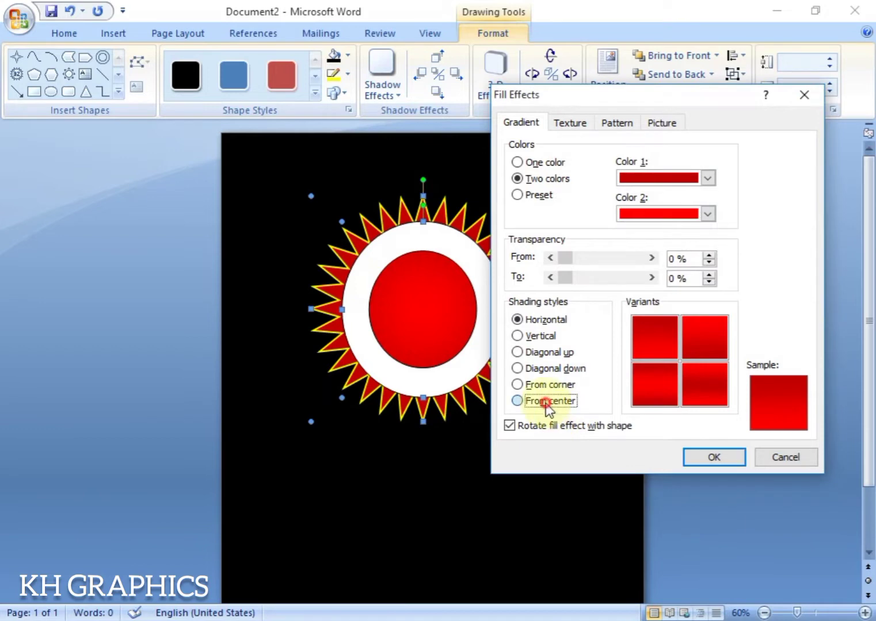
click(709, 354)
click(715, 460)
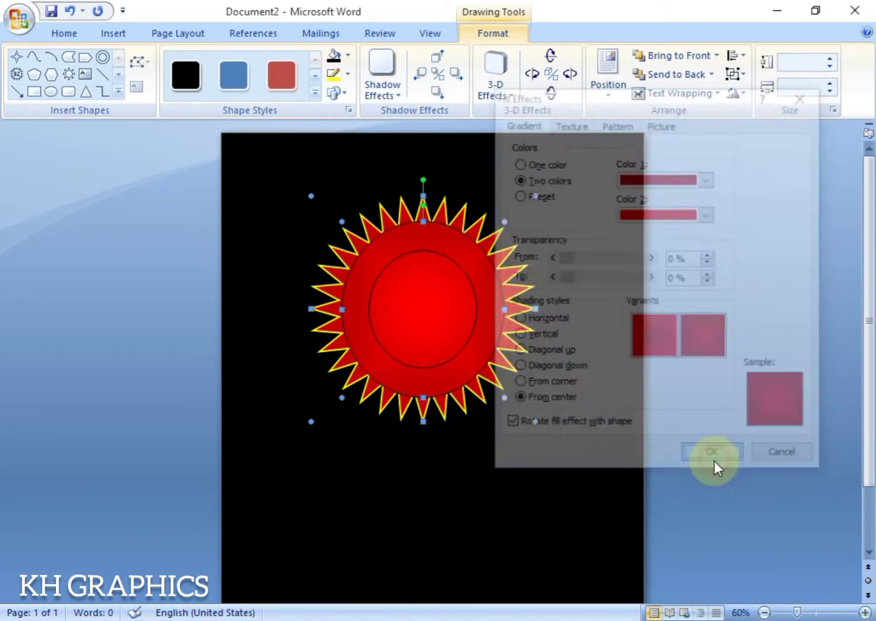
- Apply a yellow outline to the selected star and donut, and deselect them without changing the line weight
click(335, 75)
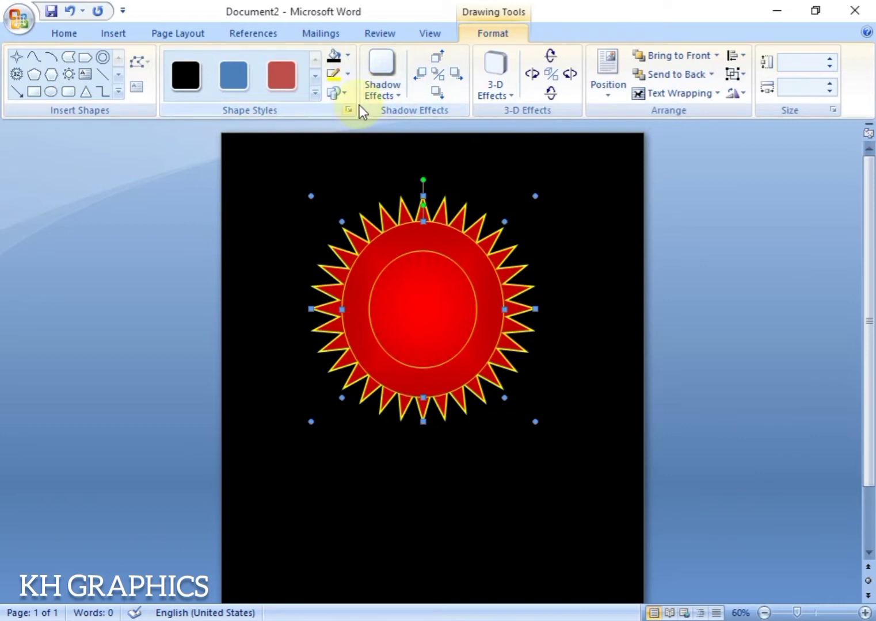
click(349, 73)
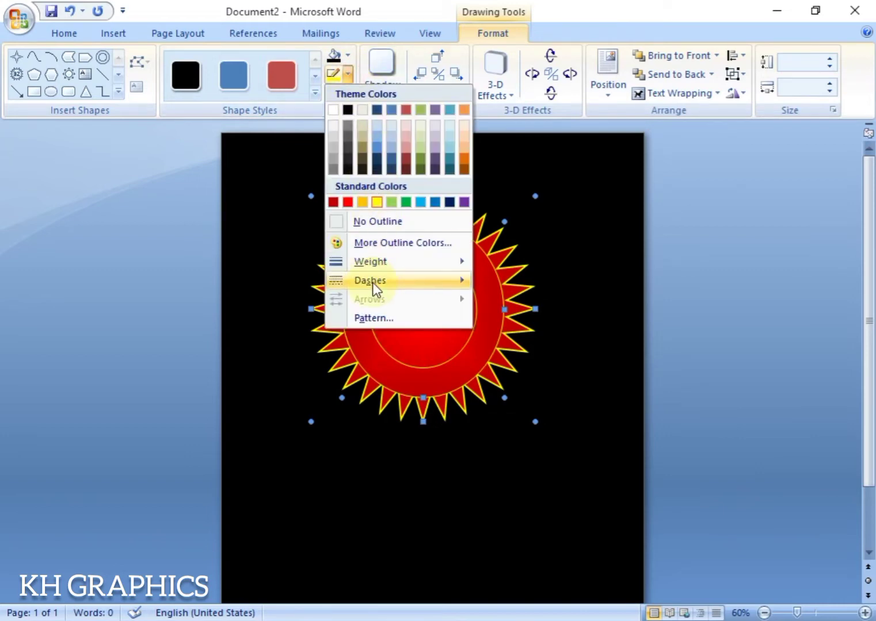
mouse_move(373, 264)
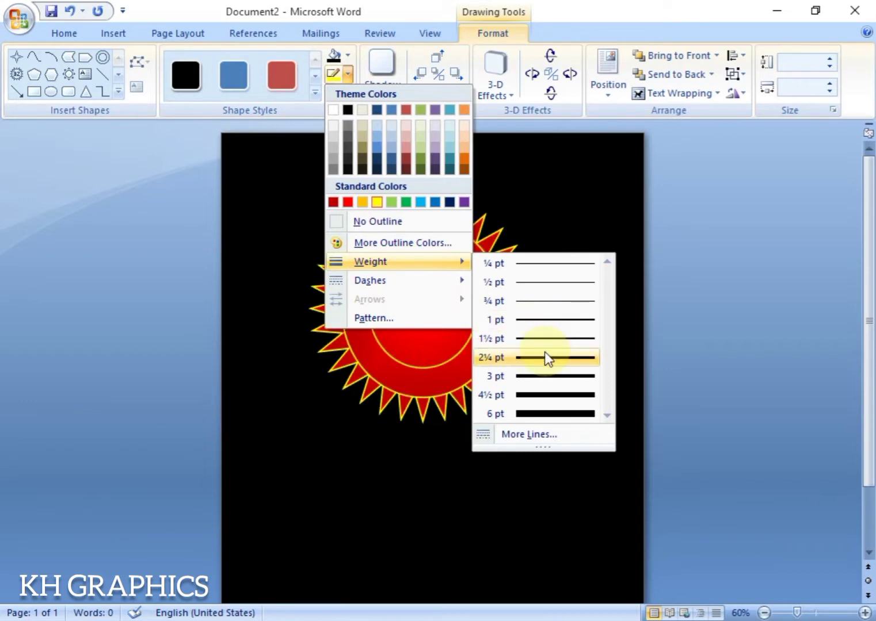
click(595, 231)
click(599, 308)
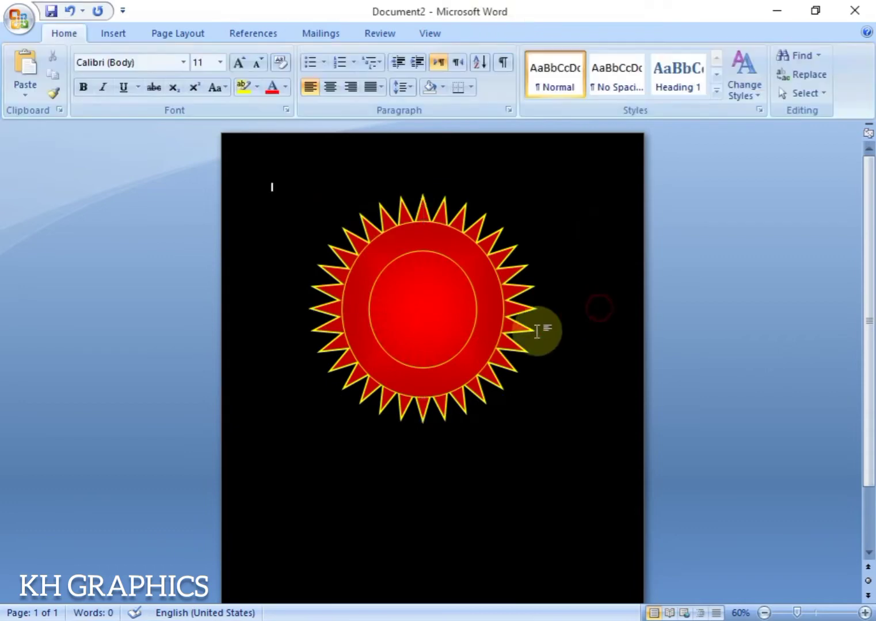
- Set the donut's outline weight to 1½ pt and enlarge its hole slightly to thin the ring
click(487, 332)
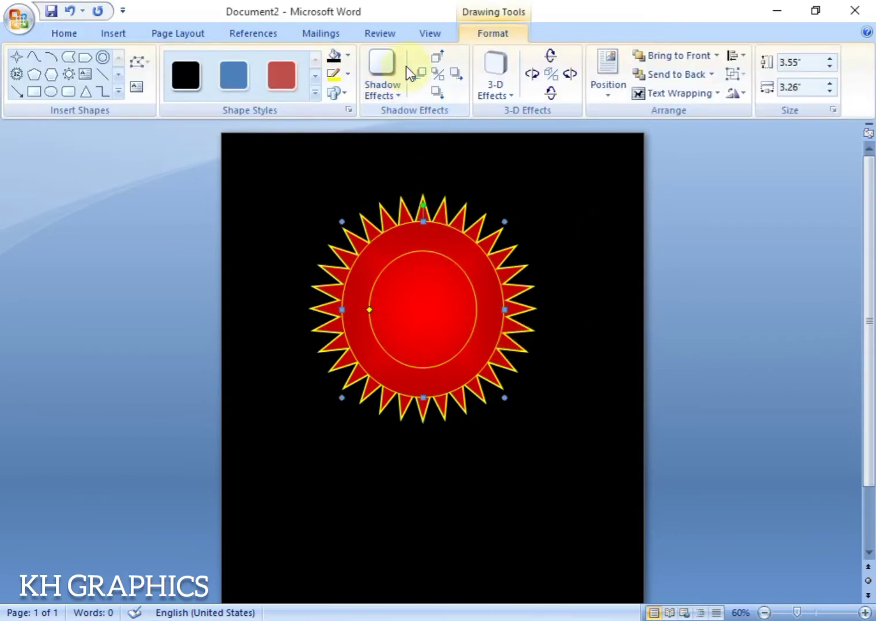
click(348, 74)
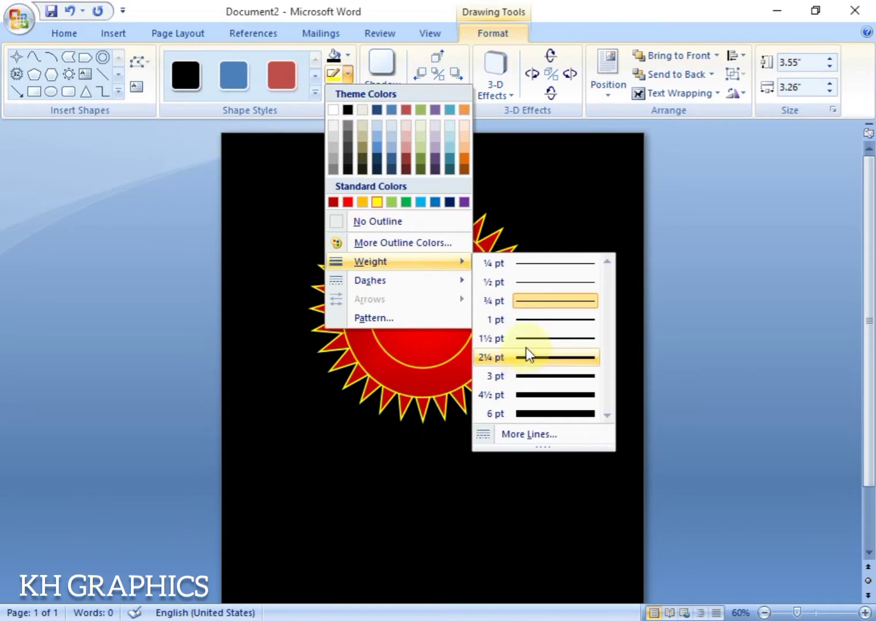
click(526, 339)
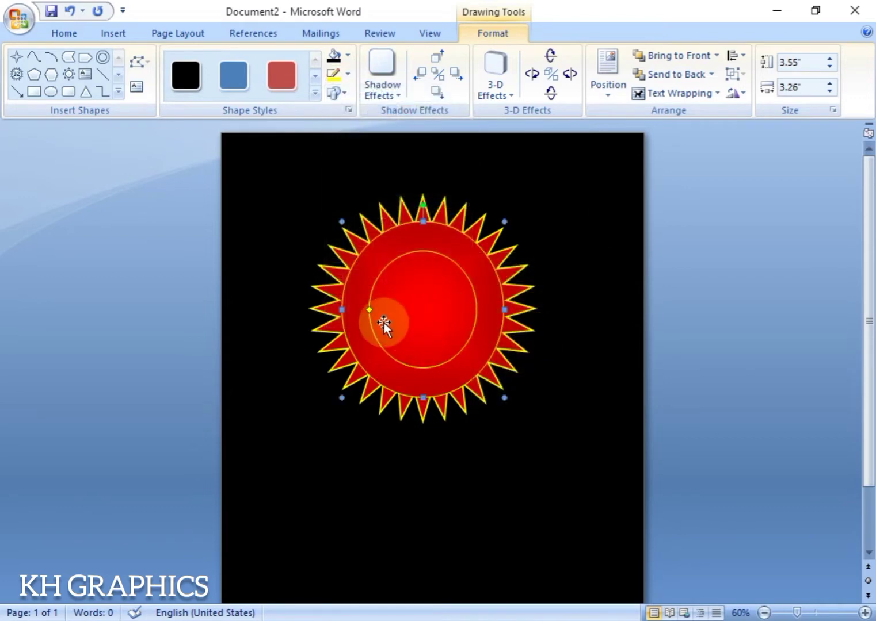
drag(370, 309, 365, 309)
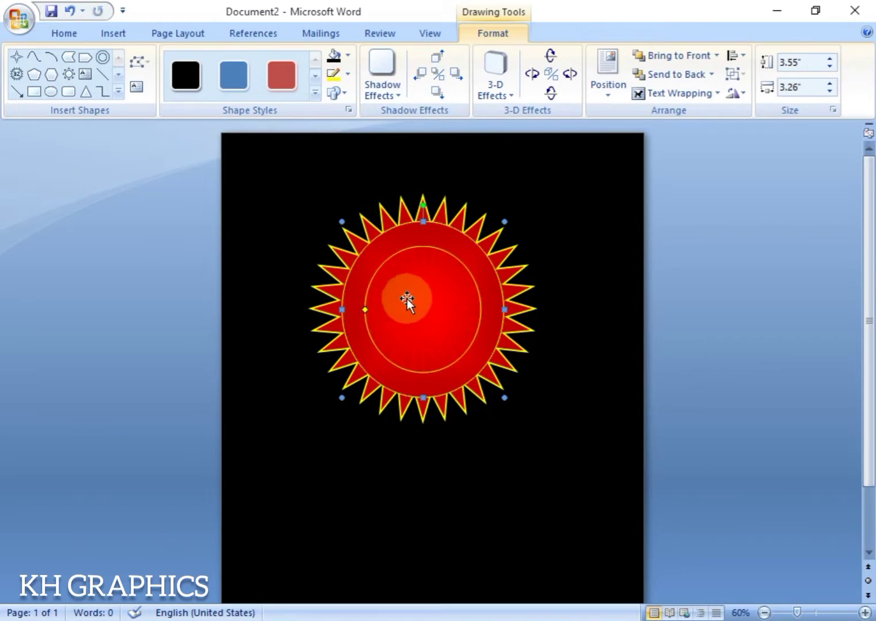
- Duplicate the star and place the copy, shrunk to about 2.98" high and 2.93" wide, over the middle of the donut
click(523, 277)
click(527, 290)
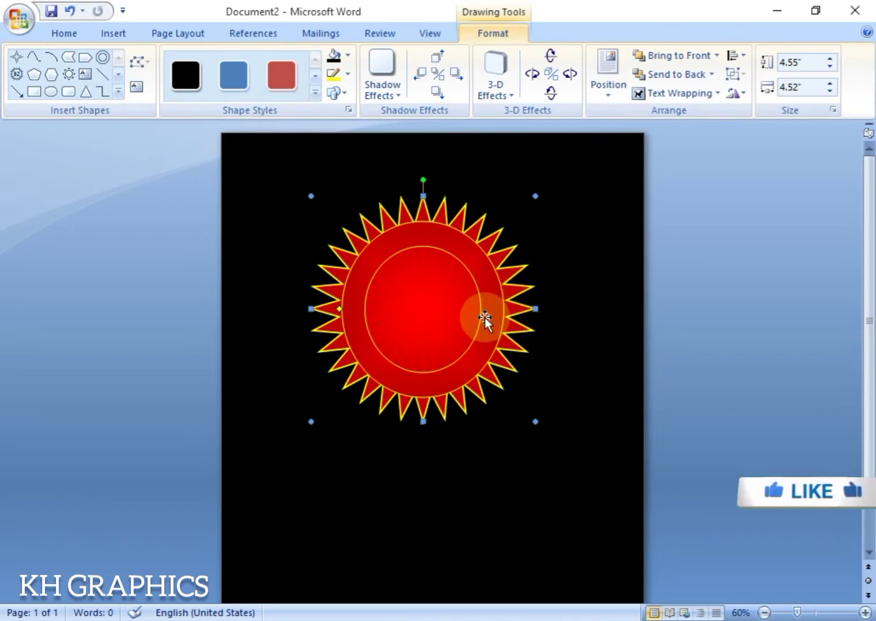
key(ctrl+c)
key(ctrl+v)
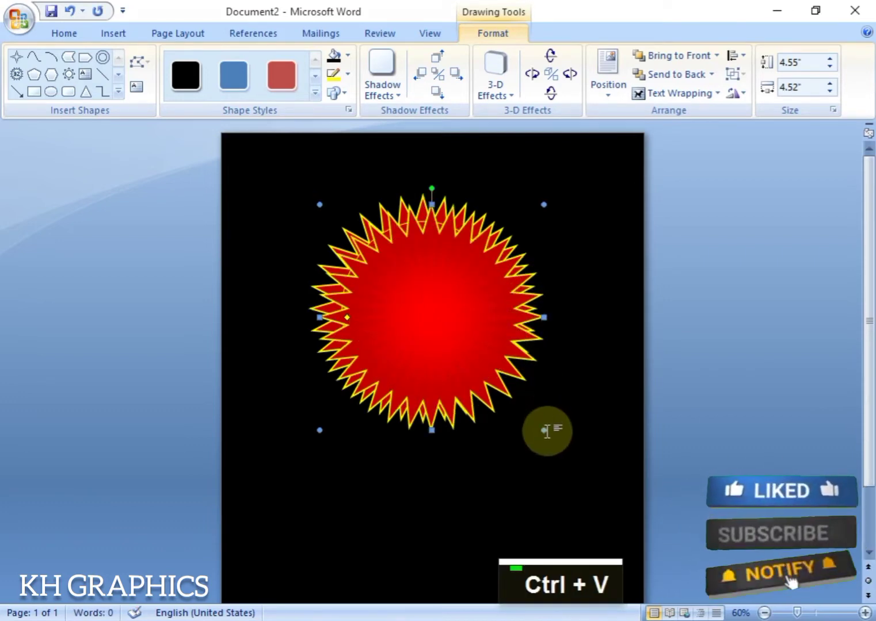
drag(543, 430, 504, 391)
drag(441, 333, 433, 324)
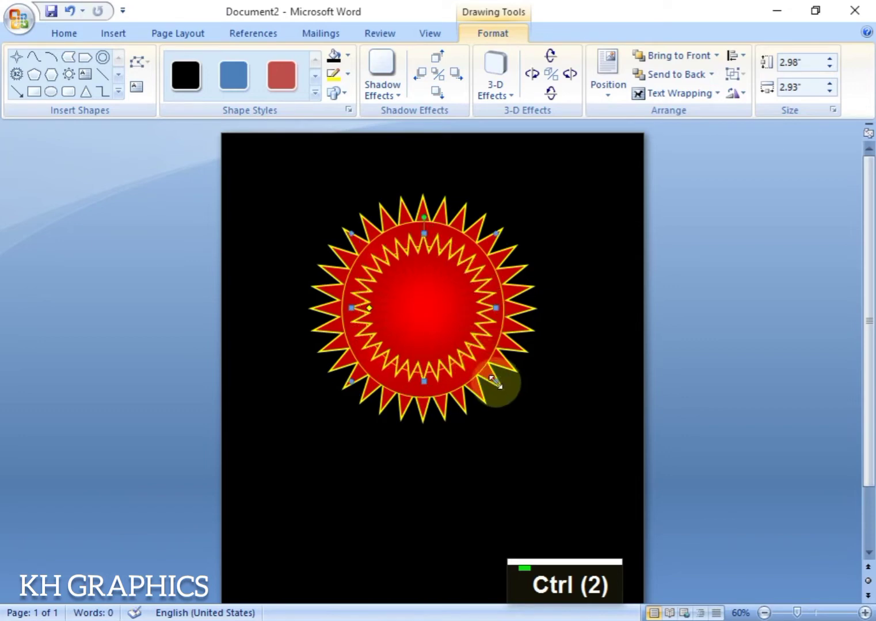
- Shrink the small star about its center to about 2.56" high and 2.32" wide so it fits inside the donut's hole
drag(492, 380, 486, 374)
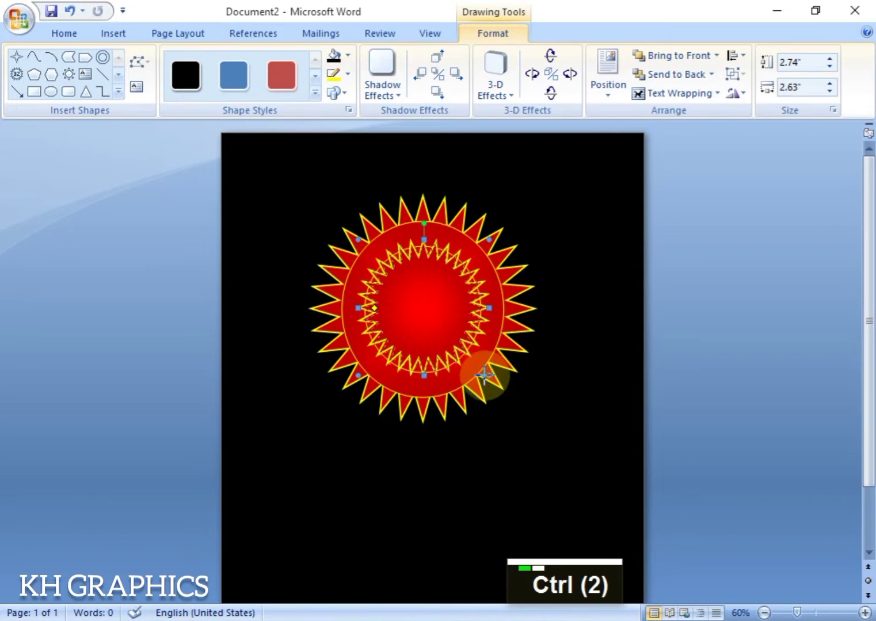
drag(485, 375, 319, 201)
key(ctrl+z)
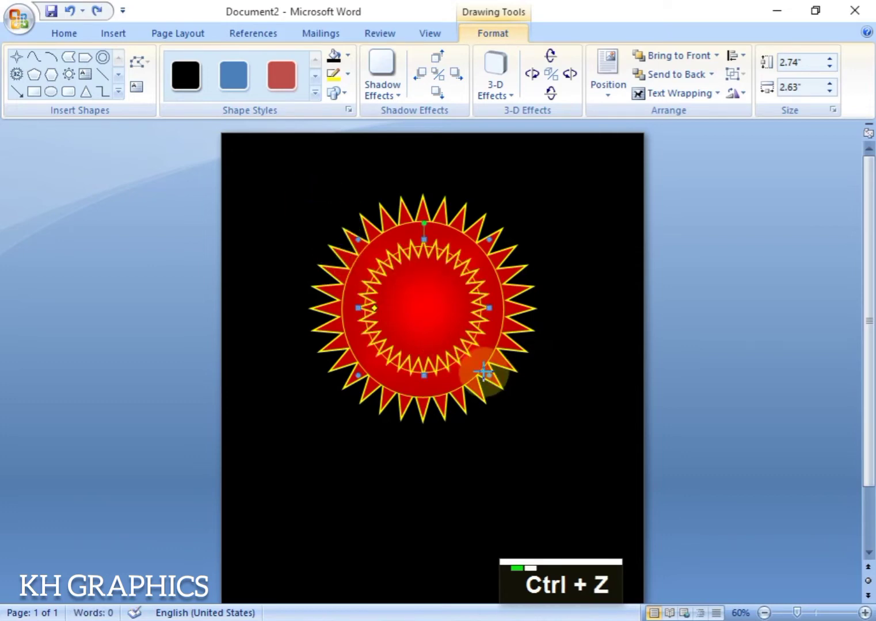
drag(487, 374, 479, 366)
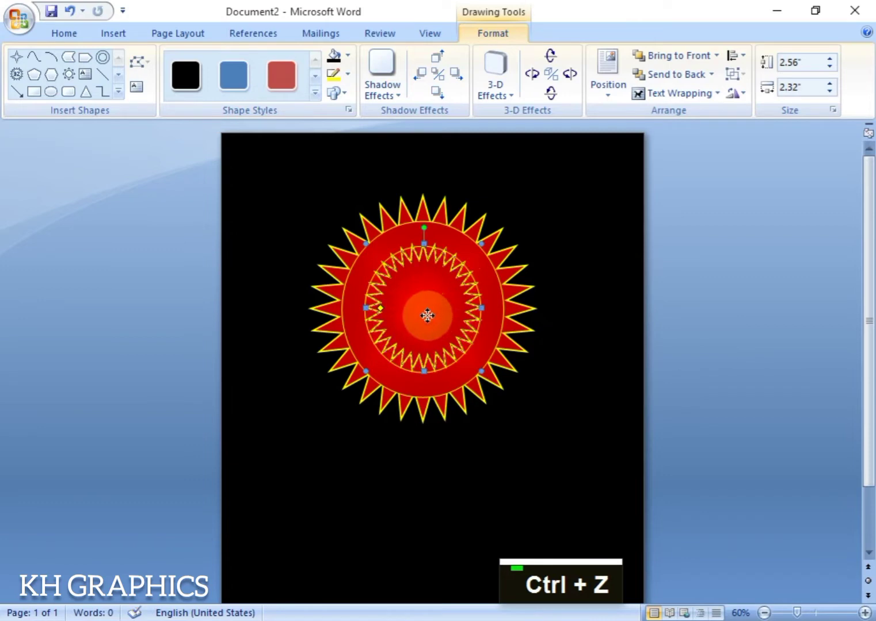
- Nudge the small star slightly down until it is centered in the donut's hole, and deselect it
key(Down)
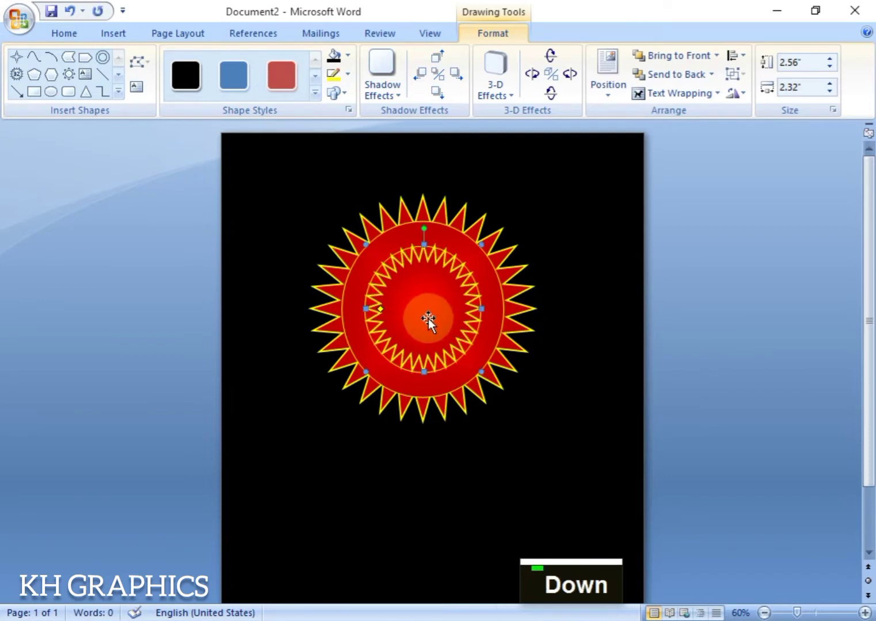
key(Down)
key(Left)
key(Down)
key(Down)
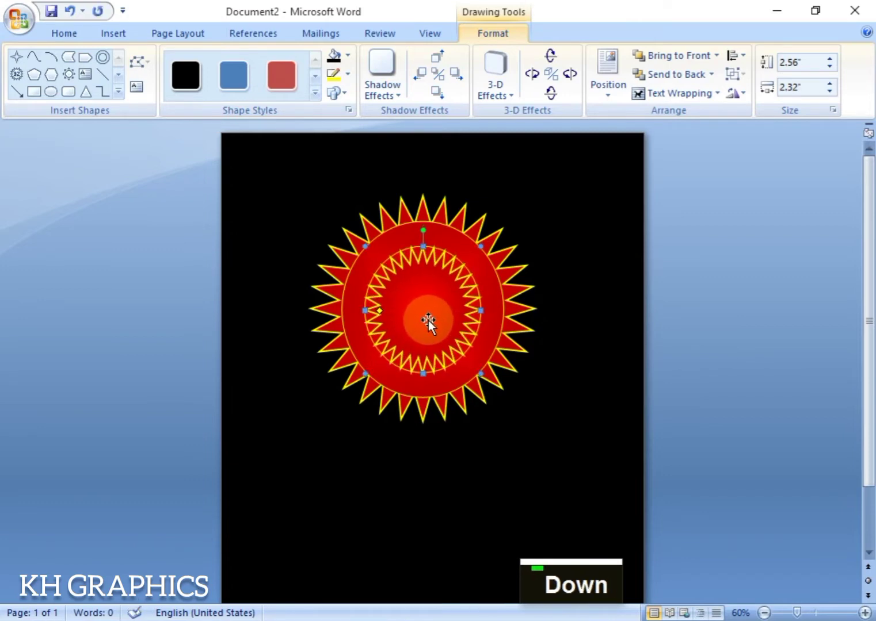
key(Up)
key(Up)
key(Right)
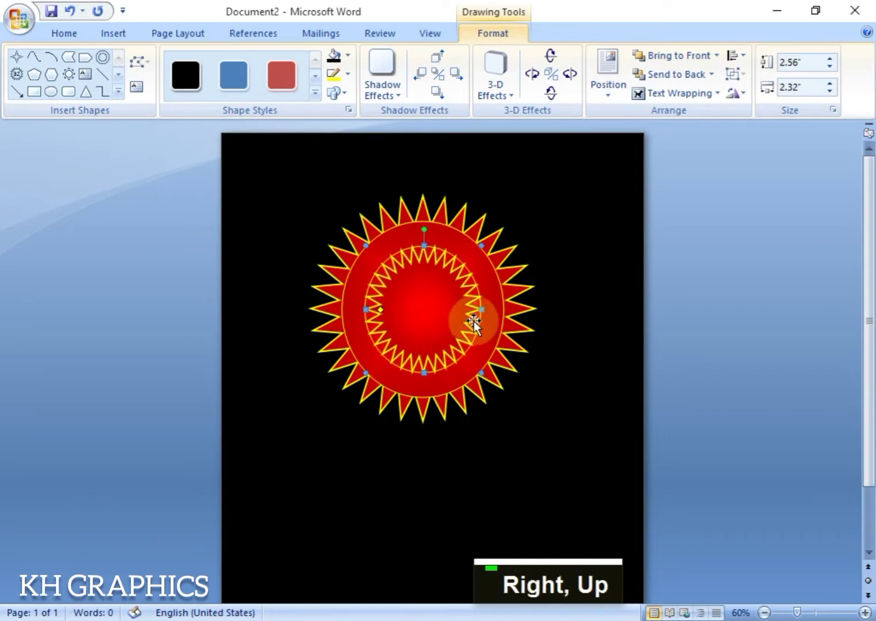
click(572, 358)
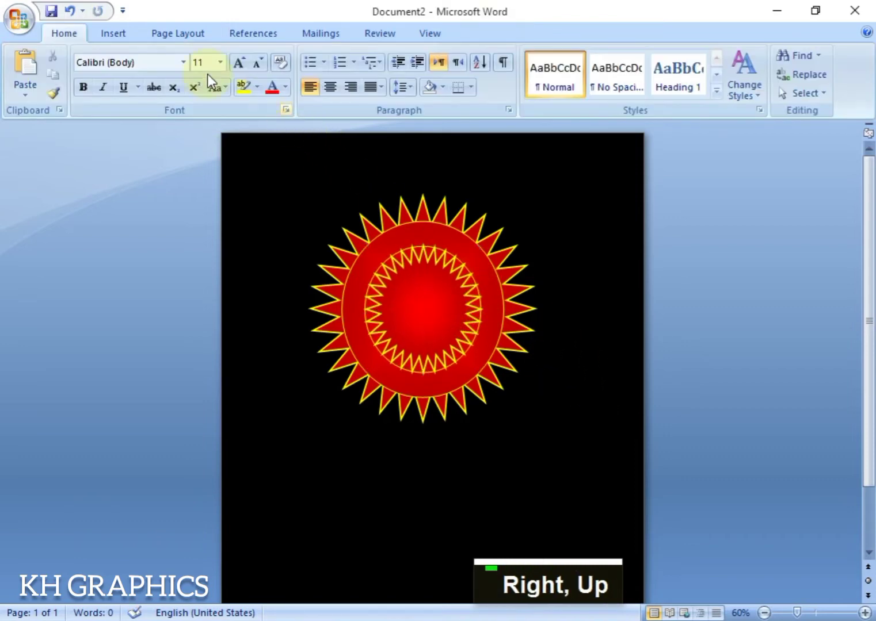
- Start a new WordArt in the first plain outlined style and set its font to Times New Roman
click(112, 34)
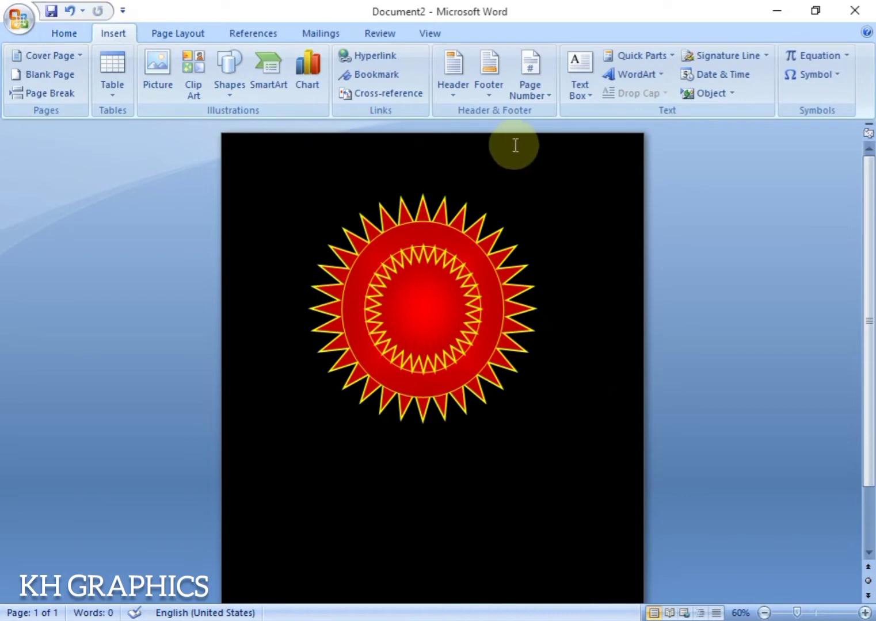
click(627, 74)
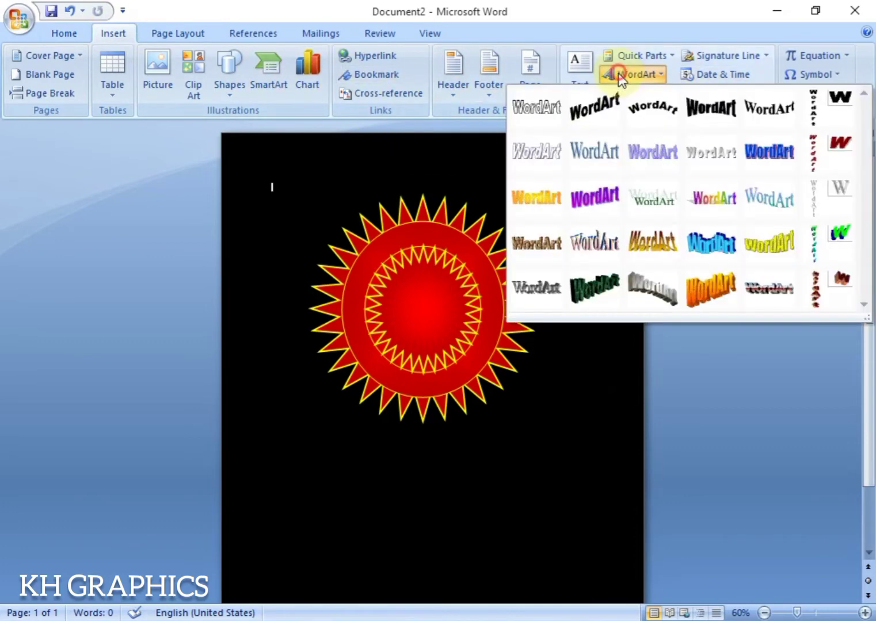
click(535, 103)
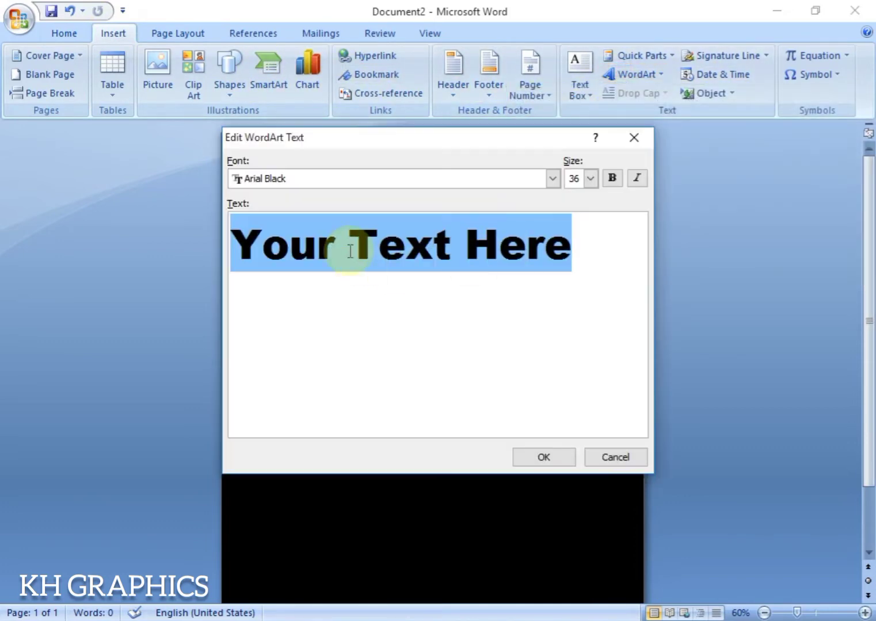
click(552, 182)
scroll(495, 224, down, 4)
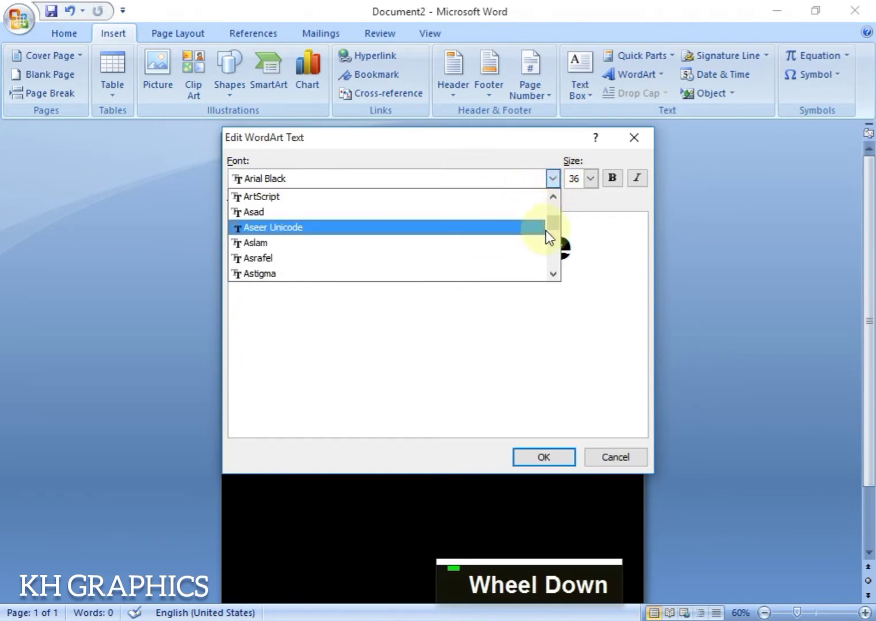
drag(551, 233, 555, 266)
scroll(555, 263, down, 15)
scroll(397, 238, up, 7)
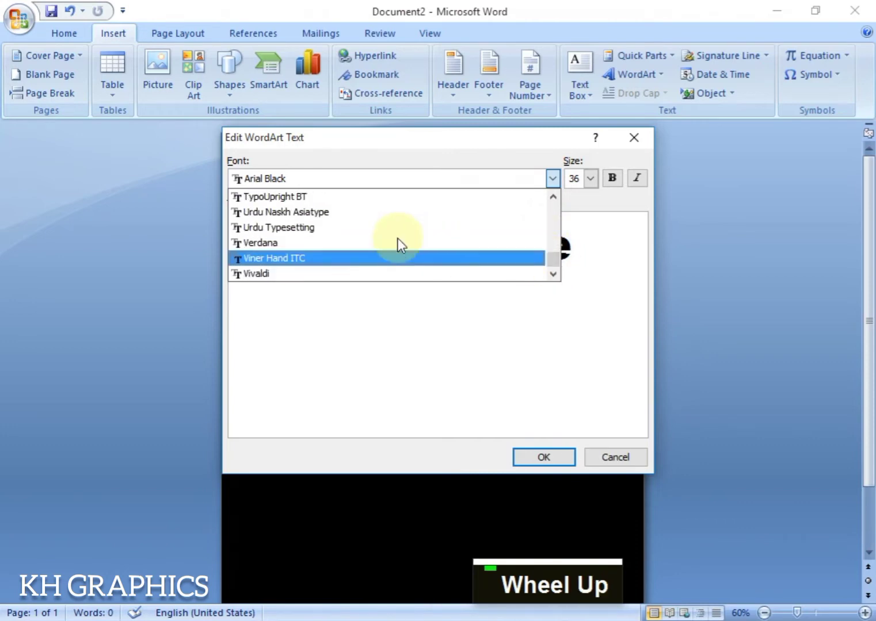
scroll(372, 233, up, 2)
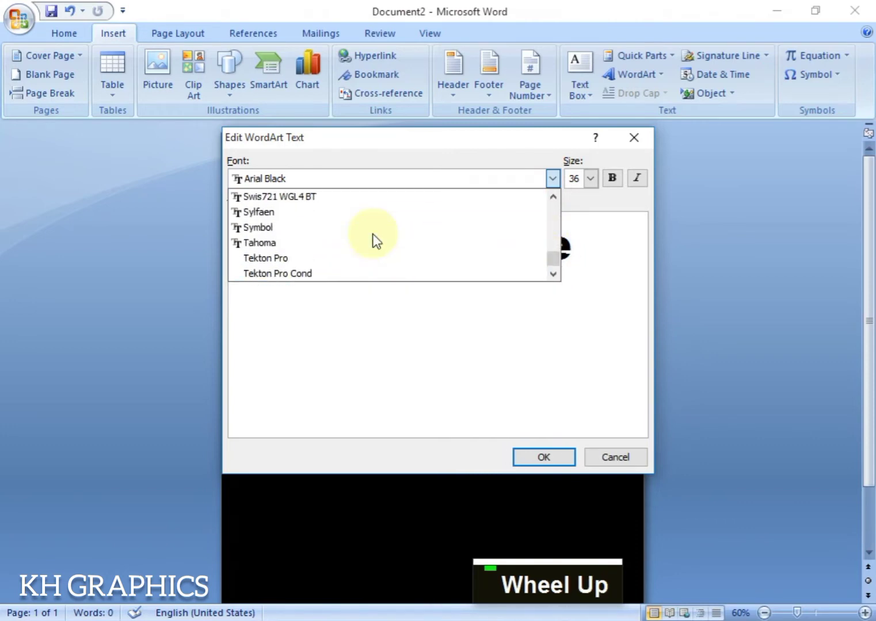
scroll(372, 233, down, 2)
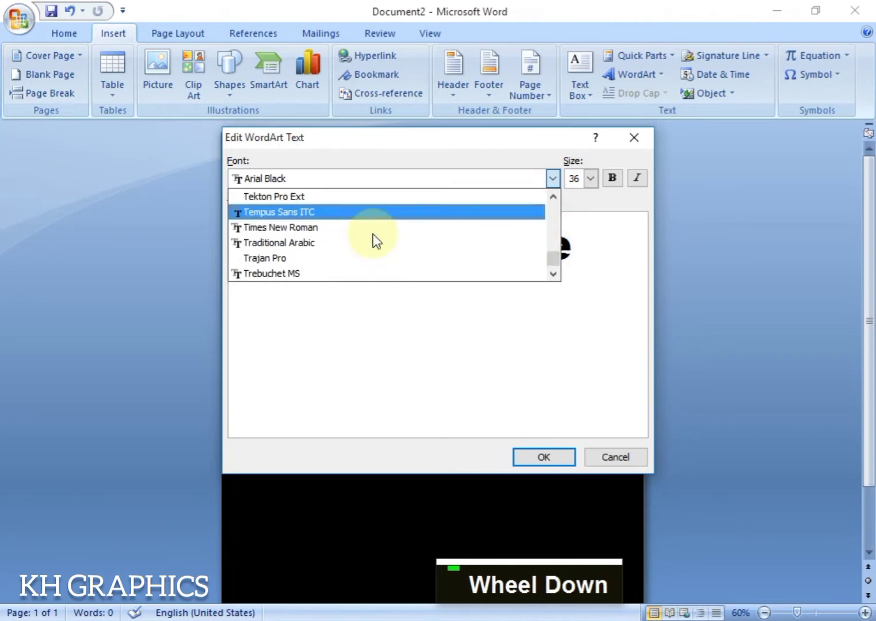
click(299, 228)
- Replace the placeholder with the text KH GRAPHICS AND COMPUTER TRICKS and insert the WordArt
double_click(466, 256)
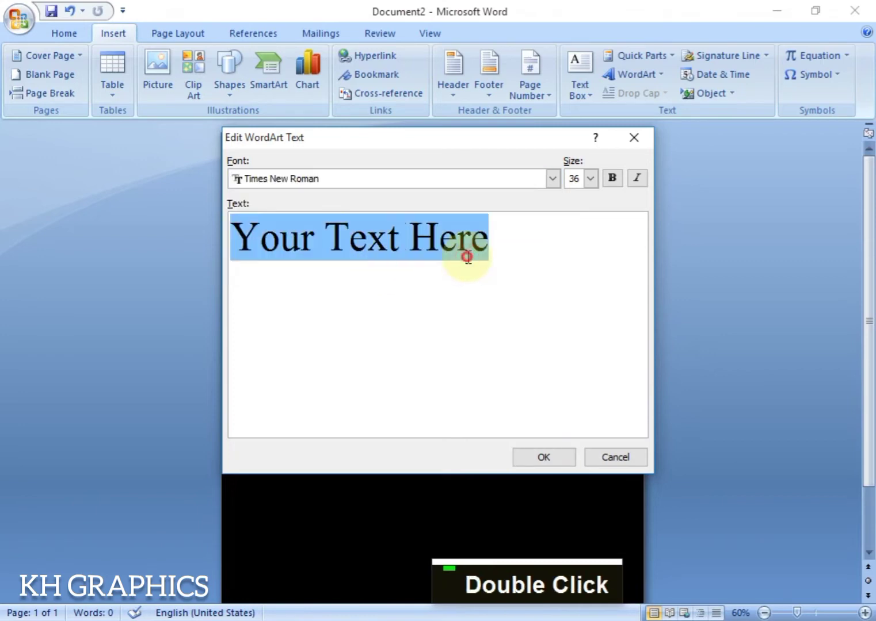
key(BackSpace)
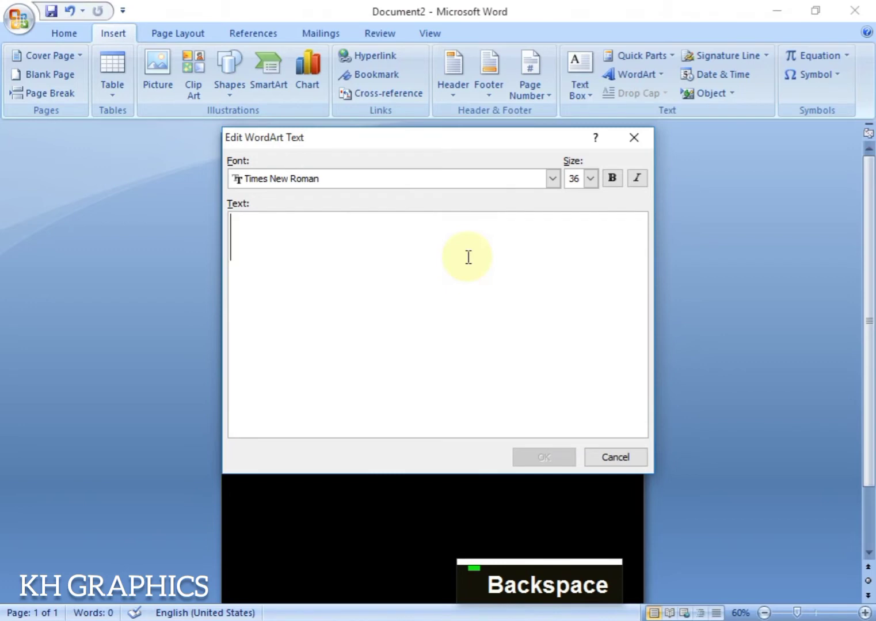
key(Caps_Lock)
text(KH)
text(G)
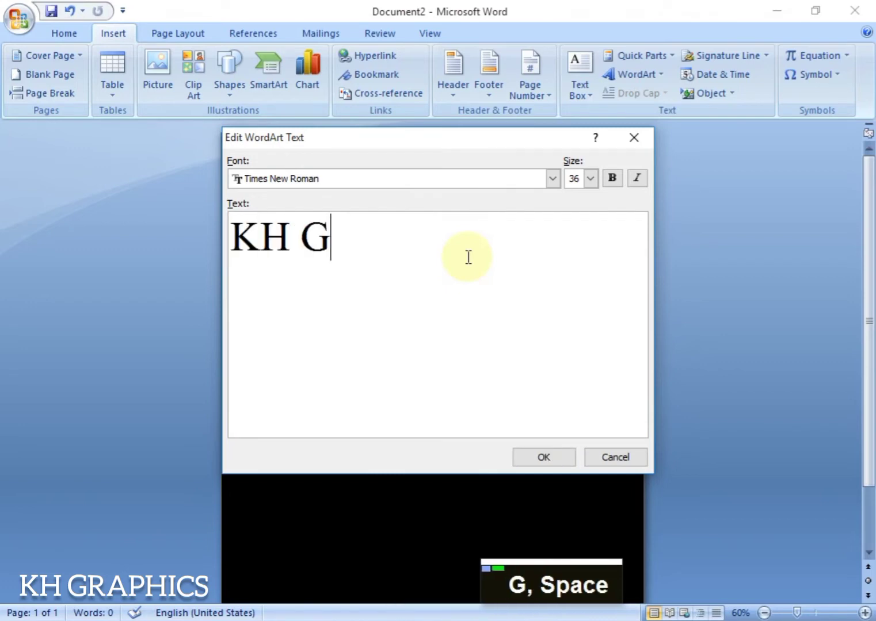
text(RAPHICS AND)
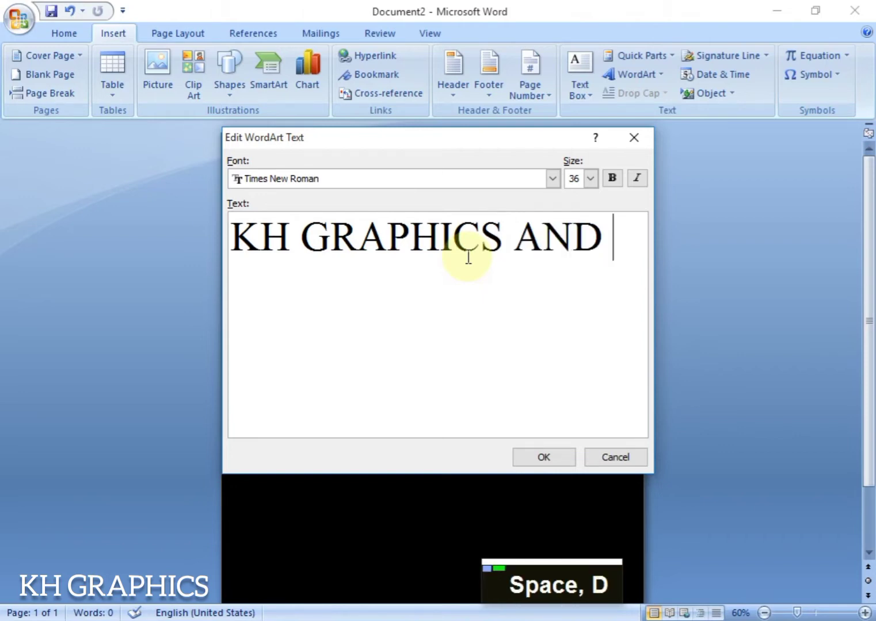
text( C)
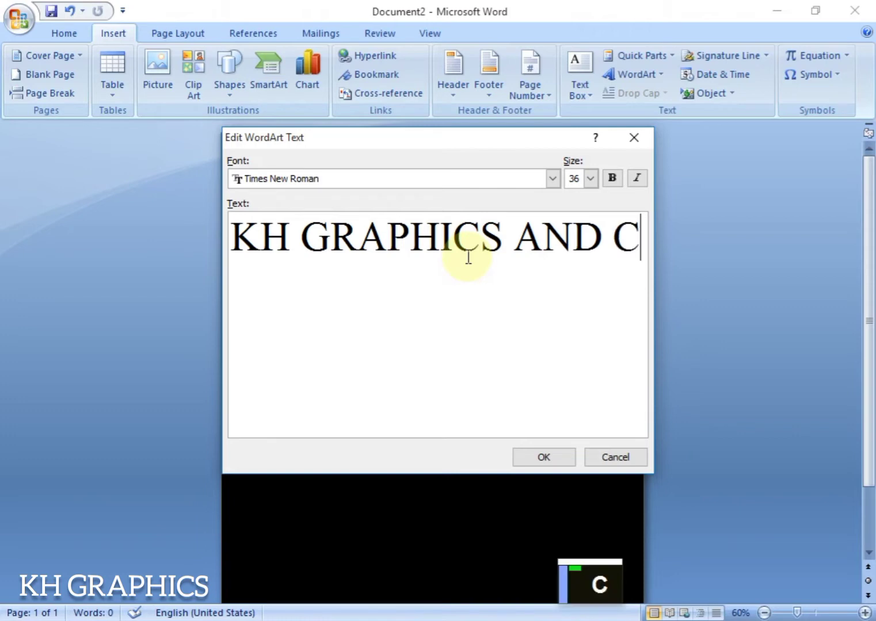
text(OMPUTER )
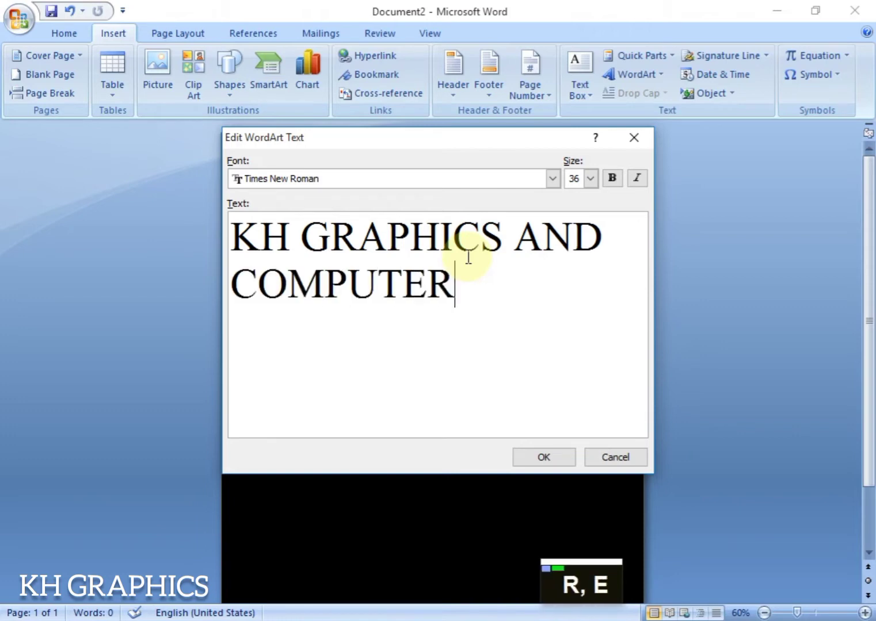
text(TRICKS)
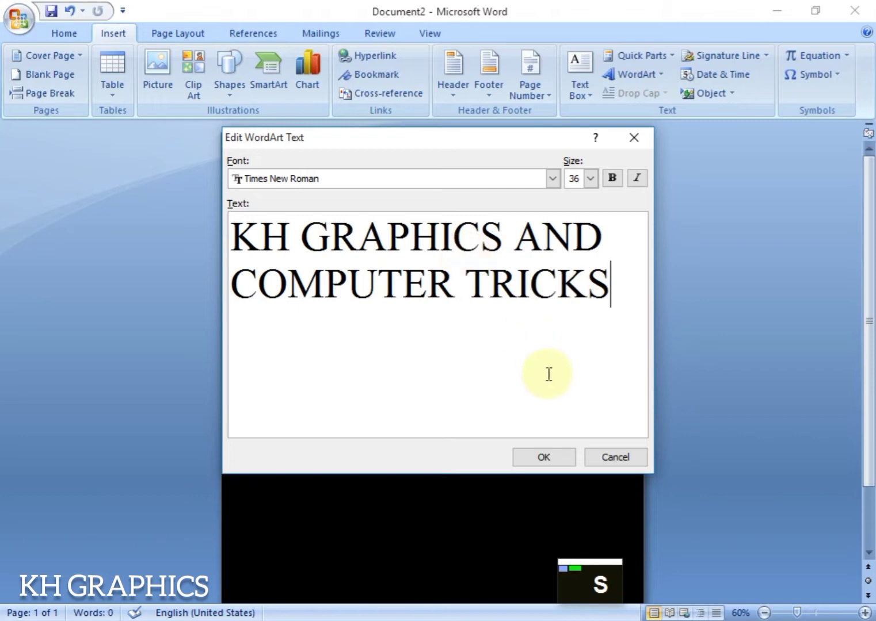
click(546, 456)
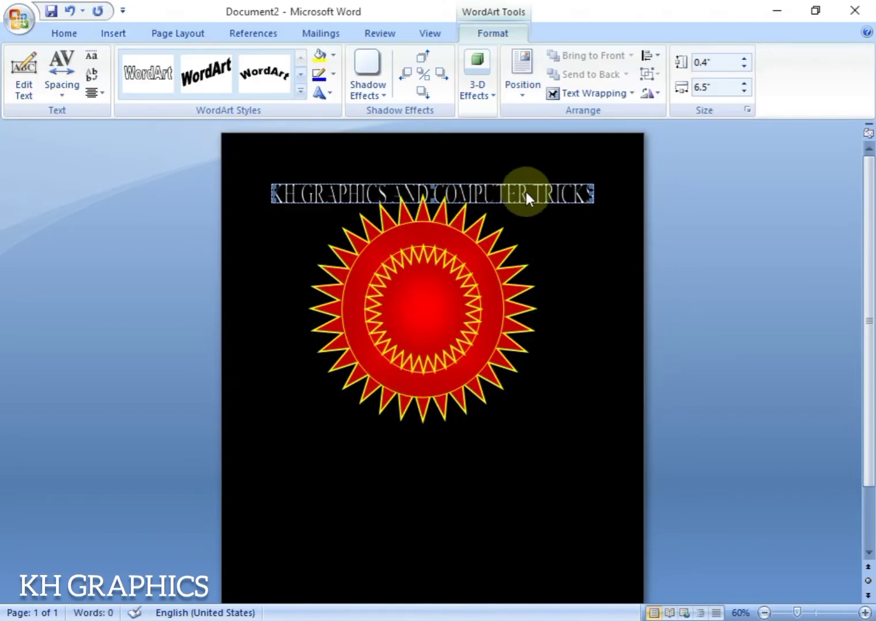
- Float the WordArt in front of the text, move it over the badge, and apply the third, arched black WordArt style
click(606, 100)
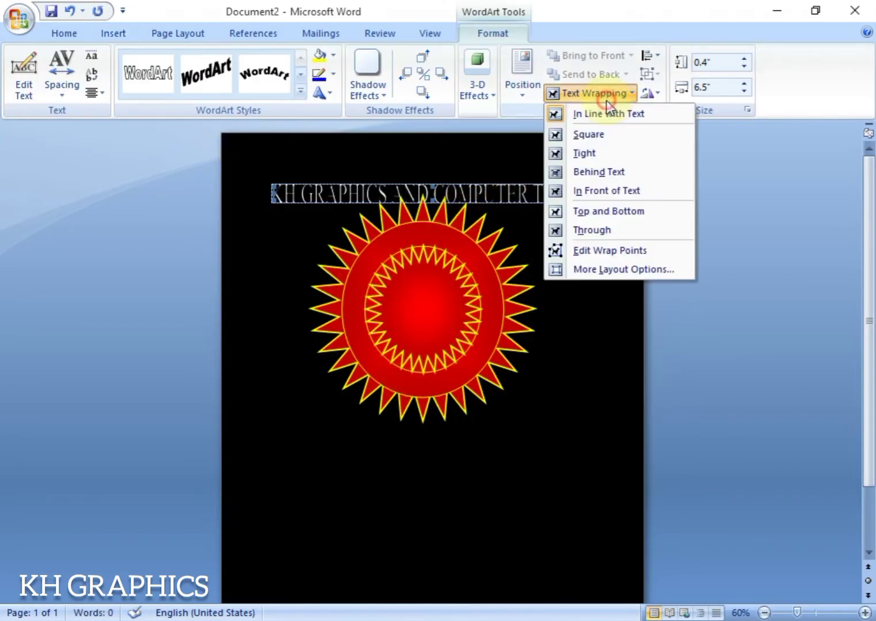
click(615, 190)
drag(551, 205, 563, 288)
click(267, 87)
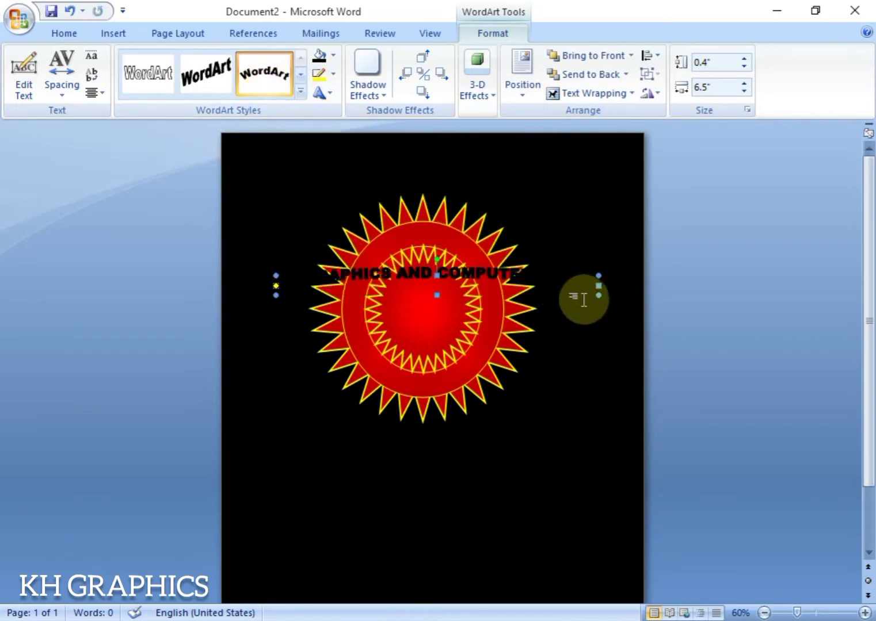
- Resize the arched text to about 3.64" high and 3.29" wide, center it on the badge, and extend its arc to nearly a full circle
drag(599, 295, 439, 456)
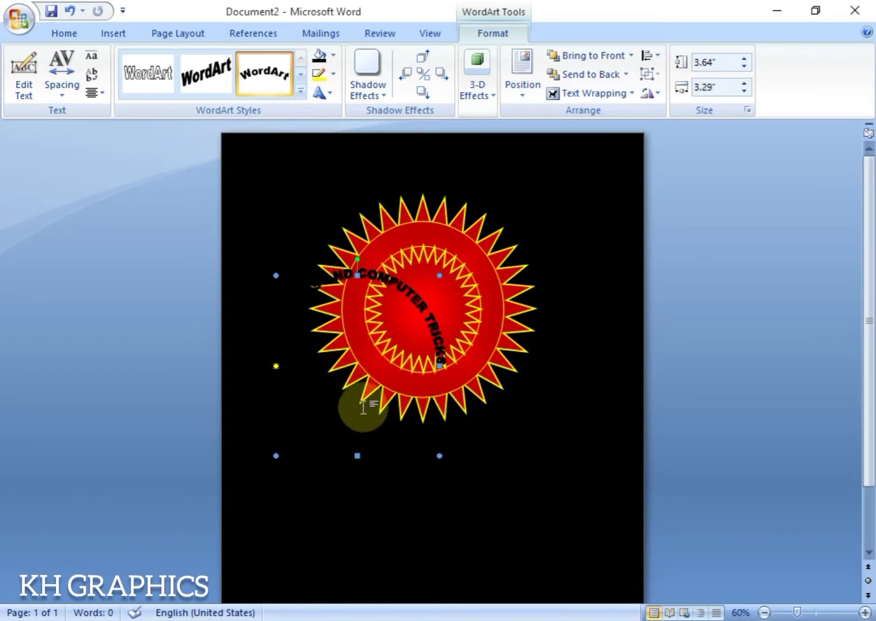
drag(377, 280, 438, 238)
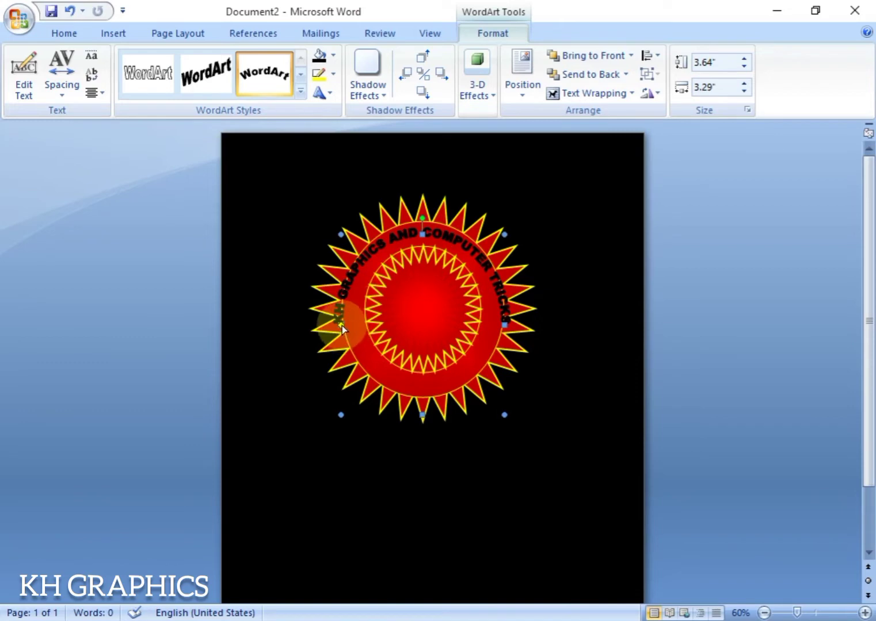
drag(355, 359, 416, 368)
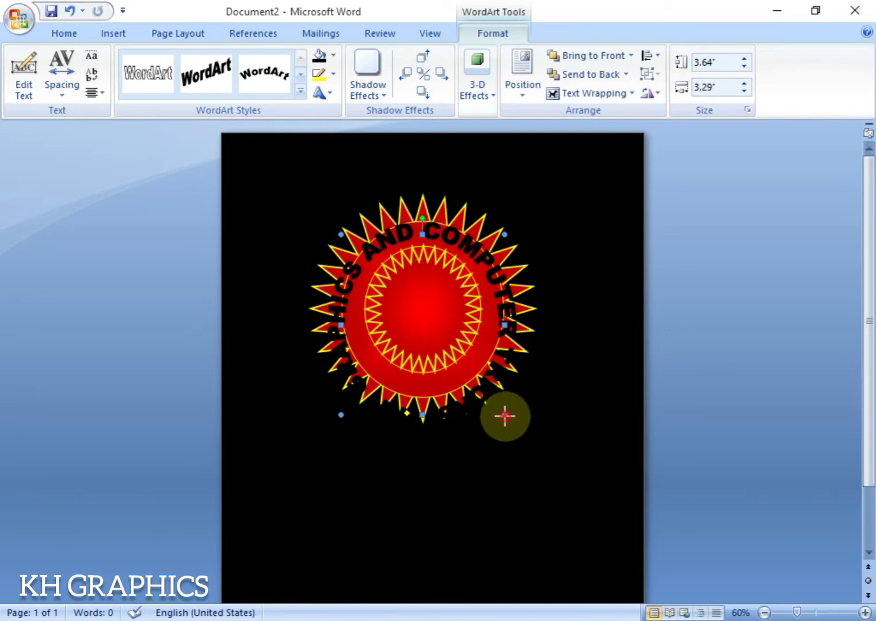
- Shrink the circular text to about 2.73" high and 2.79" wide so it sits within the donut's ring
drag(504, 415, 482, 385)
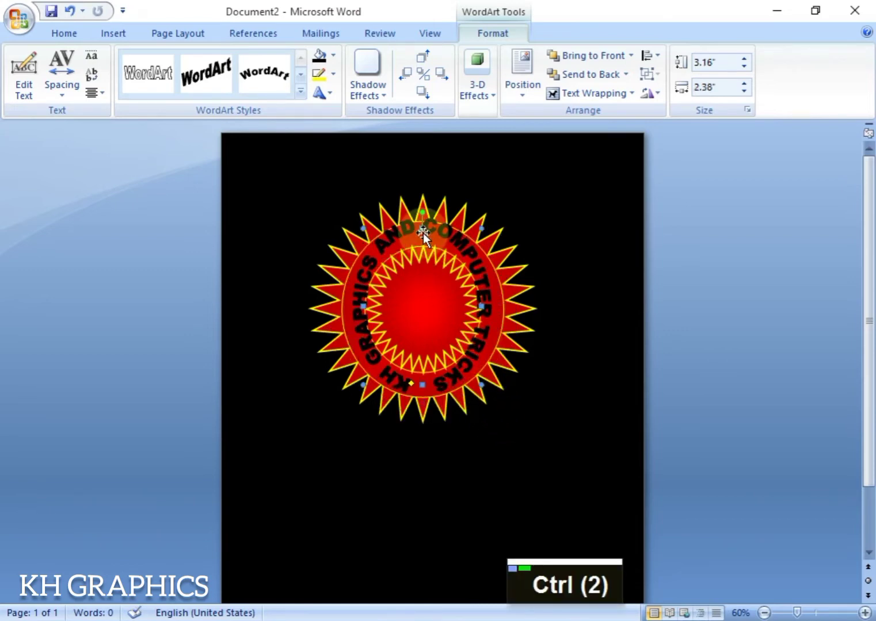
drag(423, 229, 423, 246)
mouse_move(482, 386)
mouse_down()
mouse_move(491, 394)
mouse_move(462, 371)
mouse_move(486, 382)
mouse_up()
drag(421, 235, 421, 247)
drag(486, 371, 467, 347)
- Fine-tune the circular text to about 2.87" high and 2.63" wide and narrow the gap between its two ends at the base
scroll(484, 376, up, 5)
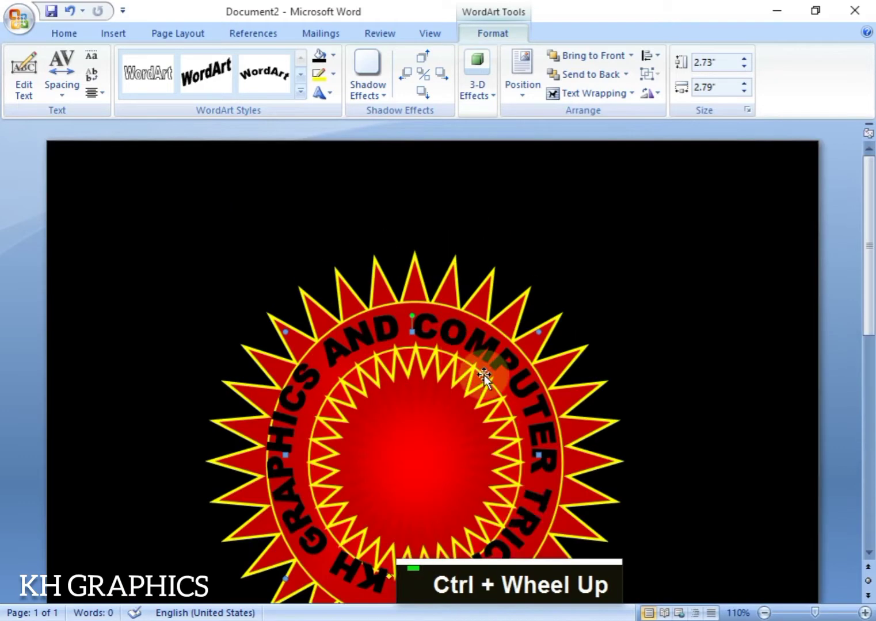
scroll(484, 375, down, 2)
drag(538, 486, 546, 499)
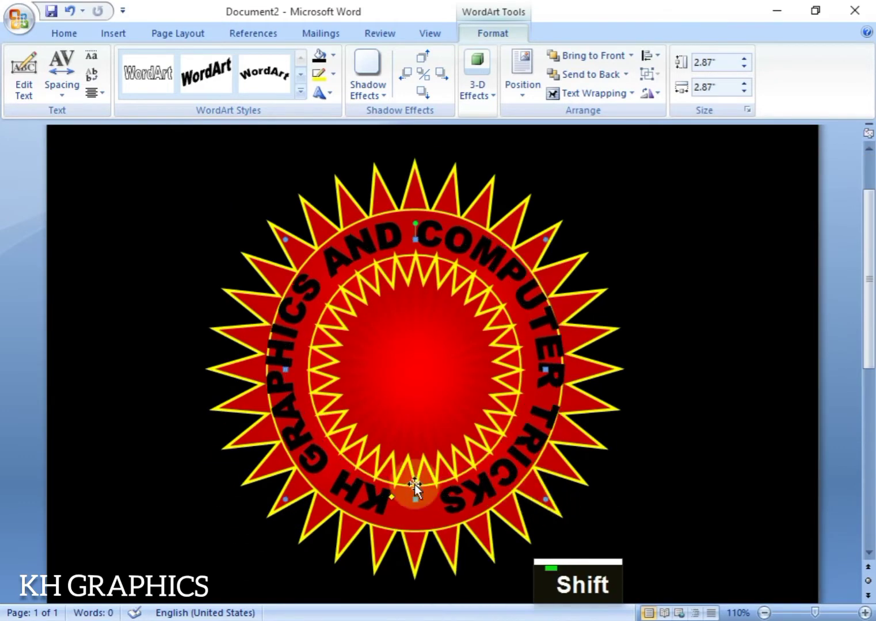
drag(285, 240, 290, 242)
drag(545, 500, 536, 499)
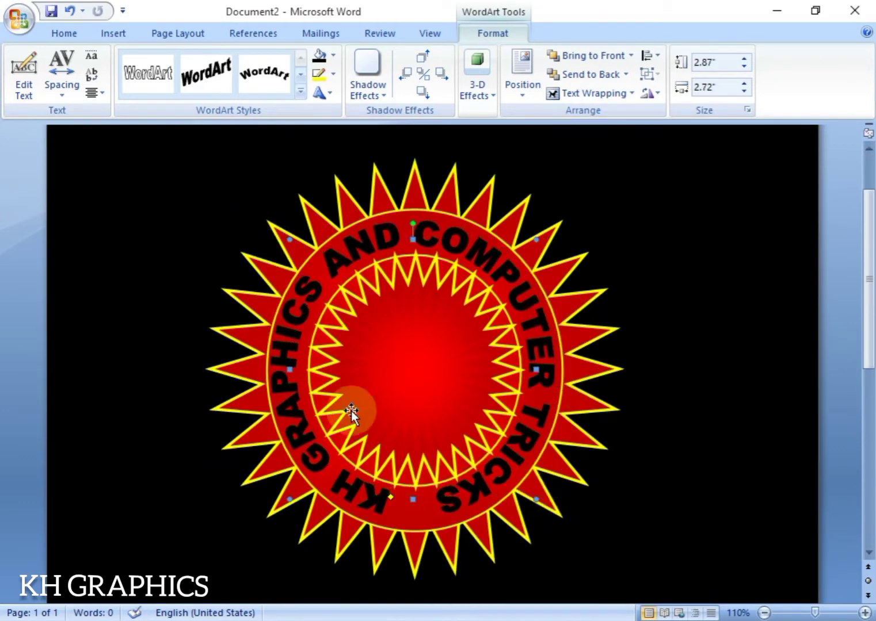
drag(291, 370, 298, 371)
drag(394, 497, 407, 502)
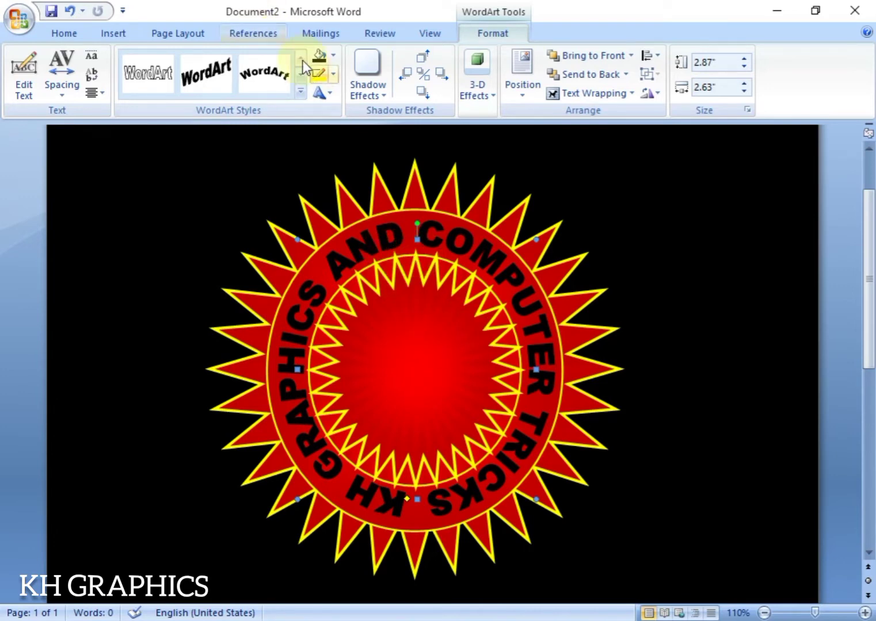
- Give the circular text a yellow fill and a red outline with a weight of 1½ pt
click(333, 55)
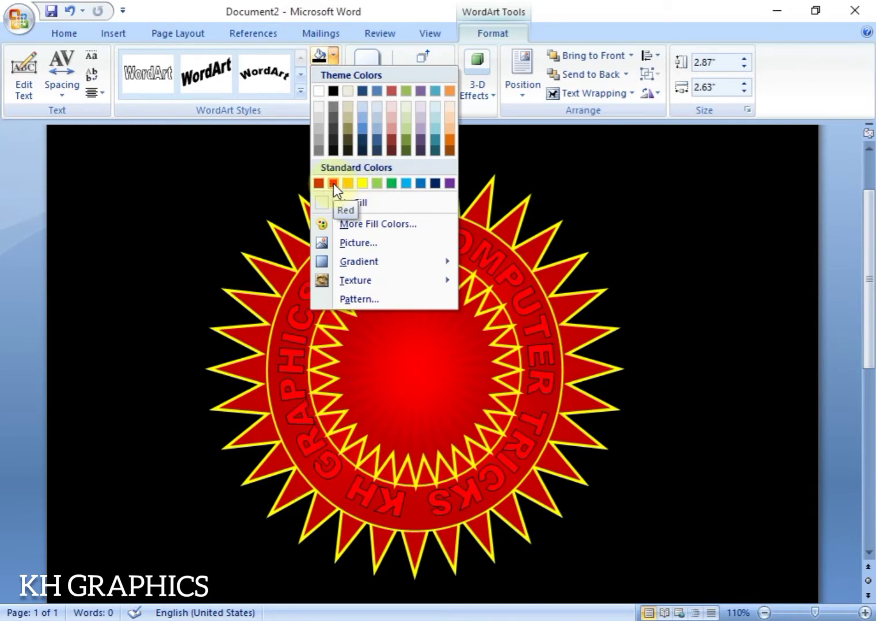
click(366, 186)
click(333, 73)
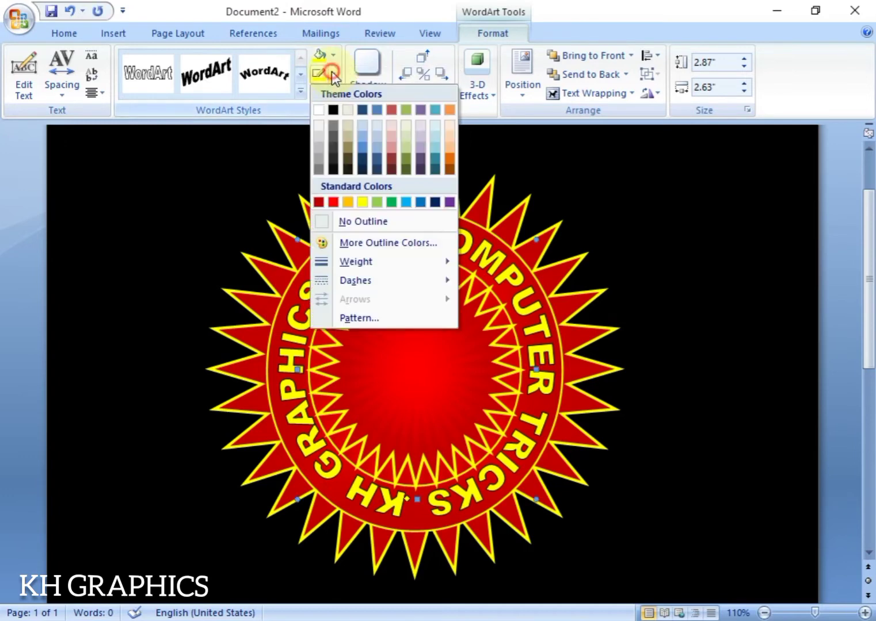
click(334, 202)
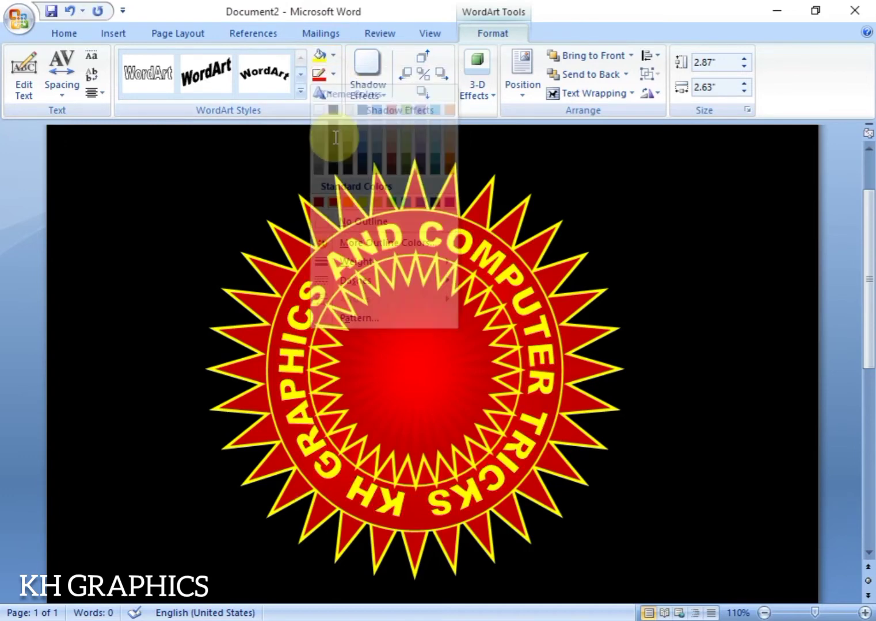
click(333, 75)
mouse_move(379, 263)
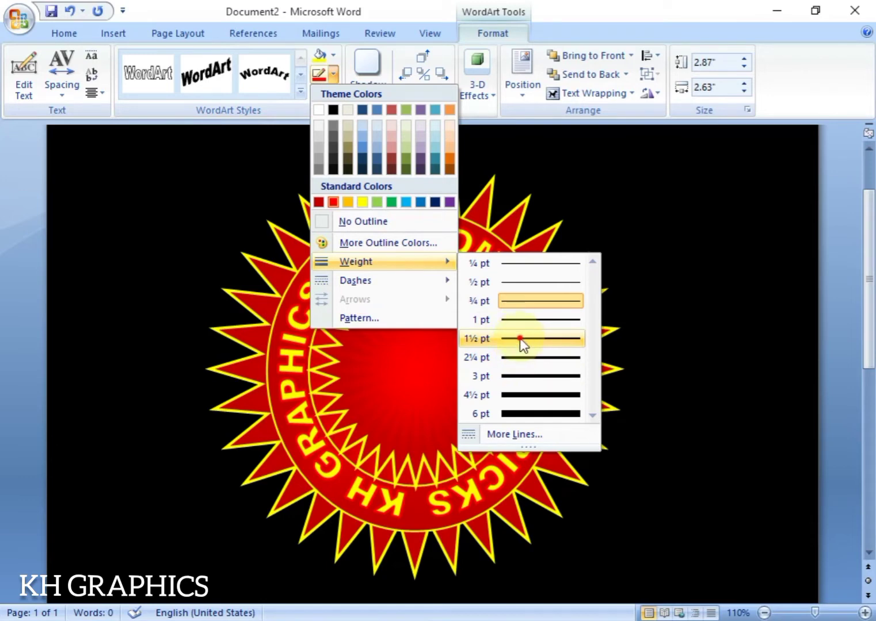
click(518, 340)
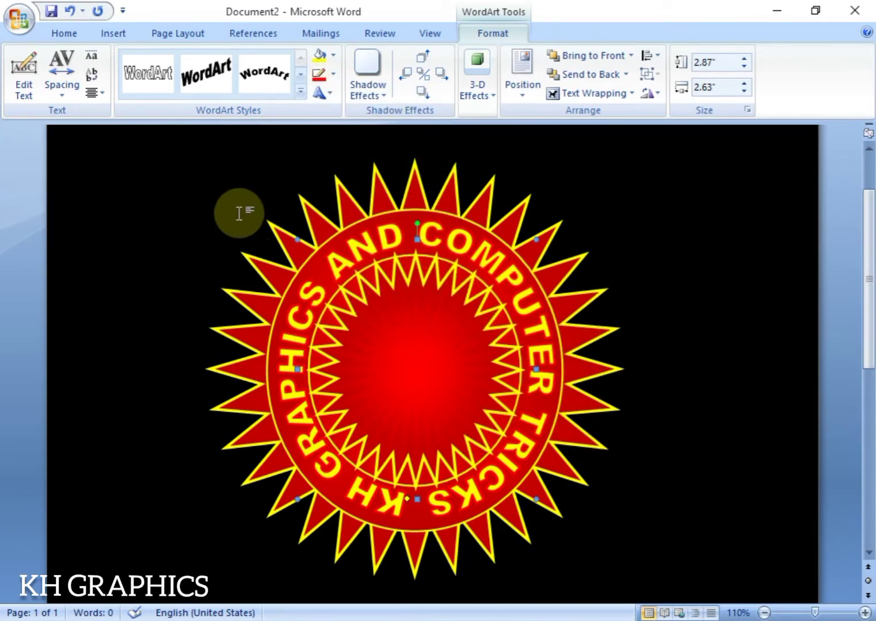
- Insert a second WordArt in the first plain outlined style with the text BEST in Arial Black, size 36
click(103, 34)
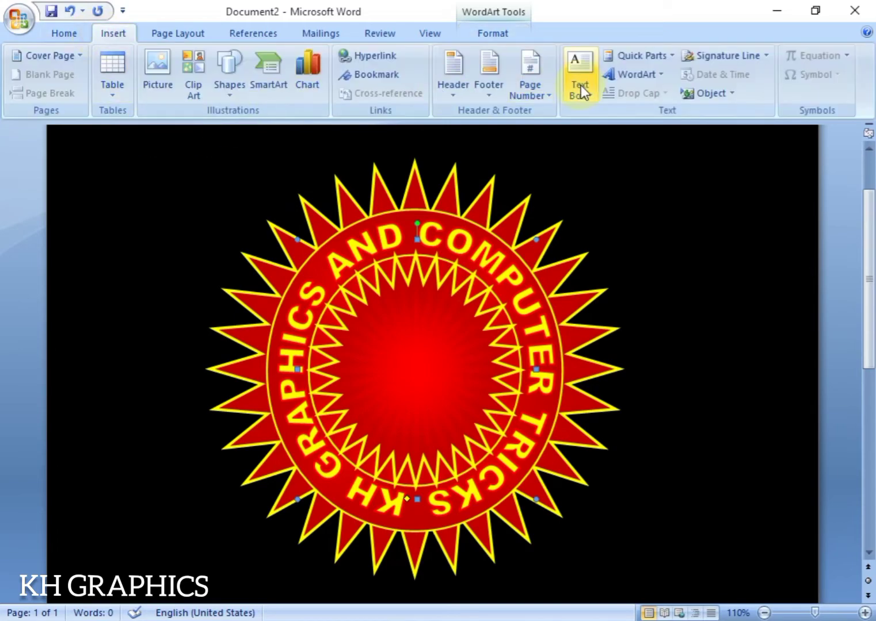
click(620, 78)
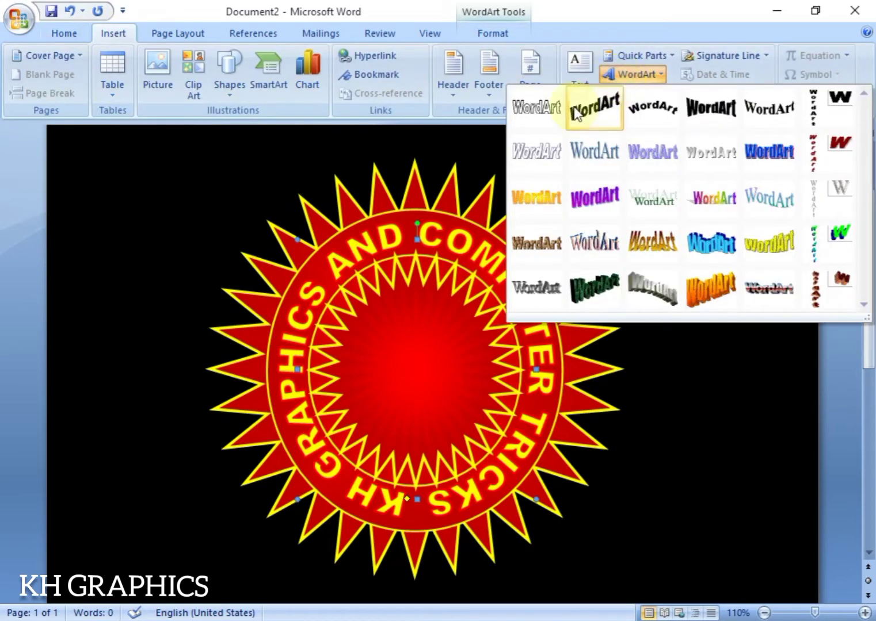
click(547, 107)
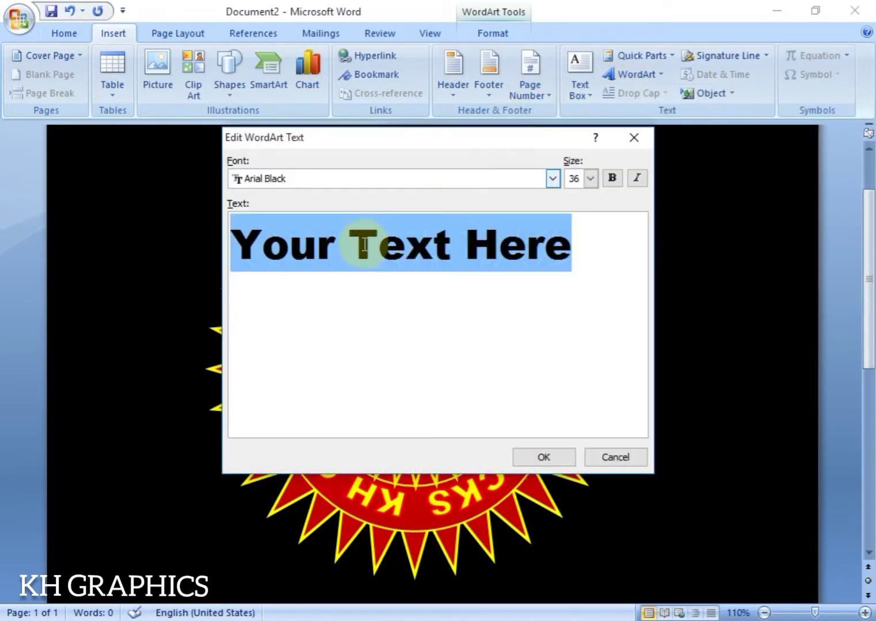
text(bes)
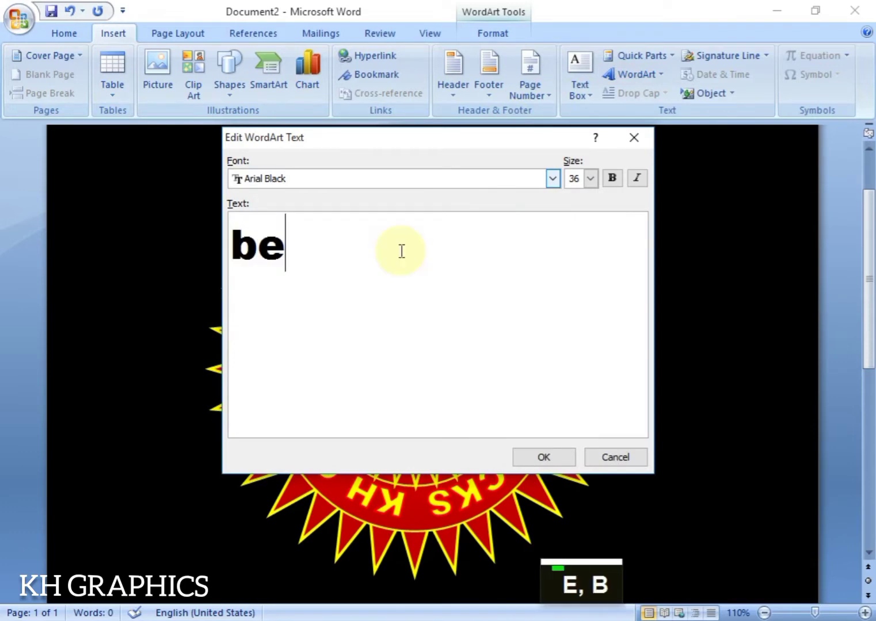
key(BackSpace)
key(BackSpace)
key(BackSpace)
key(Caps_Lock)
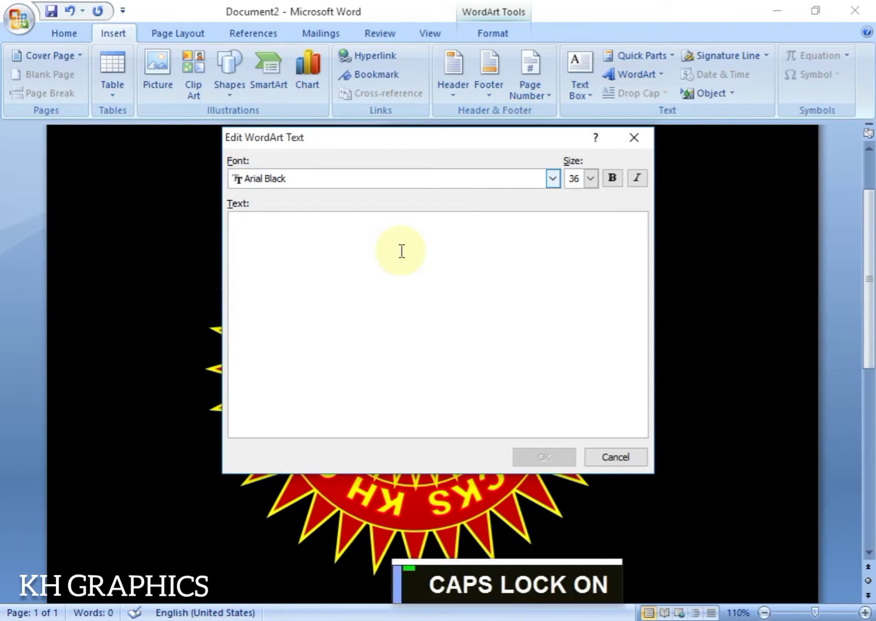
text(BESY)
key(Caps_Lock)
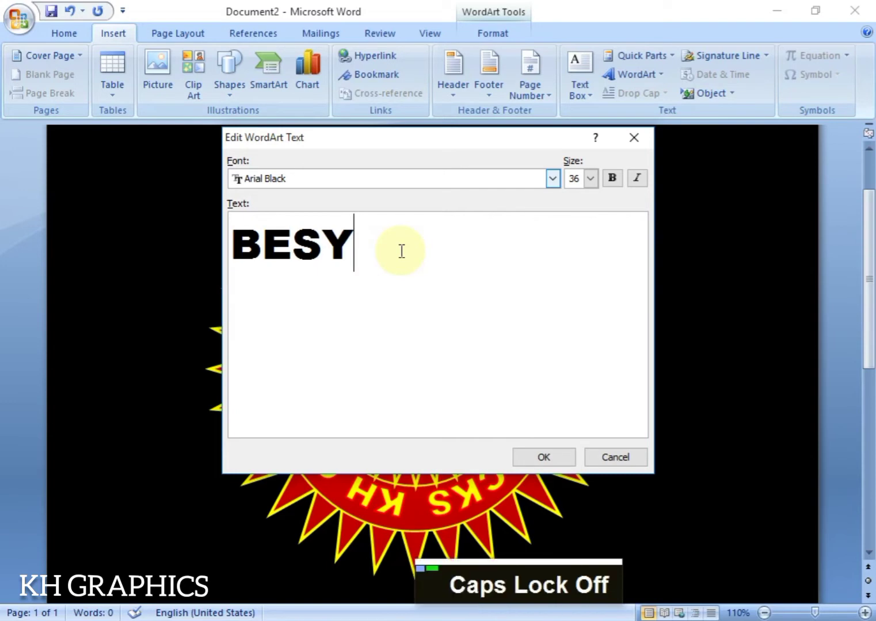
key(BackSpace)
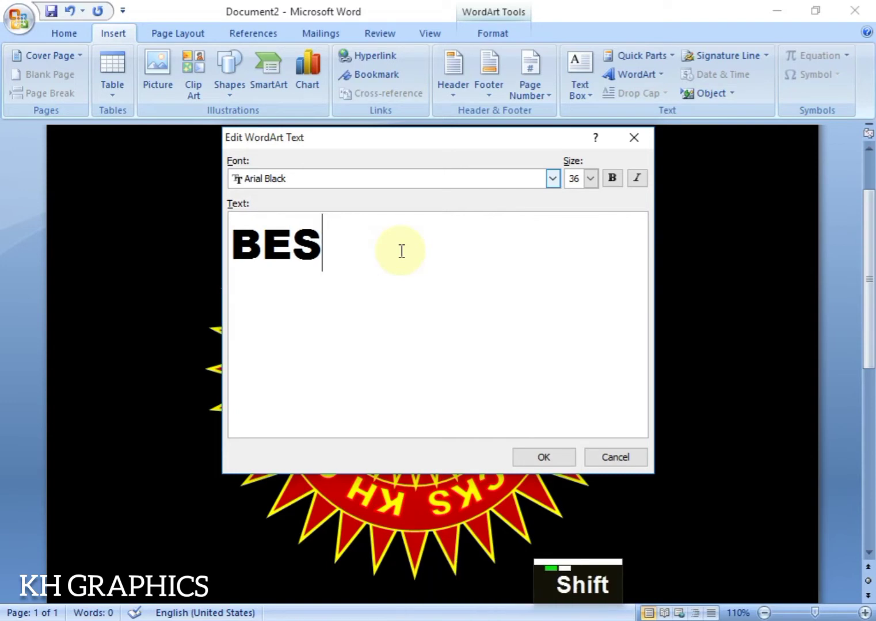
text(T)
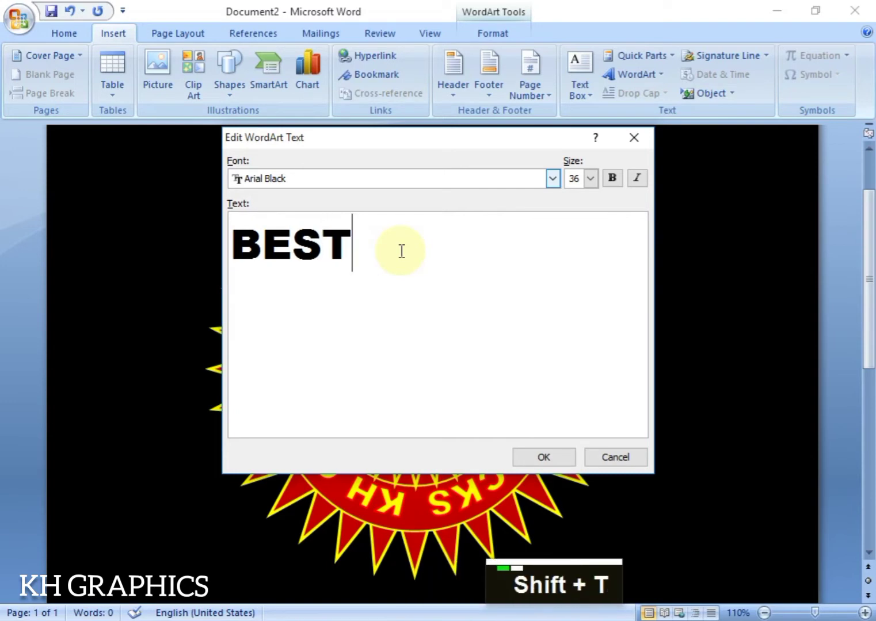
click(548, 458)
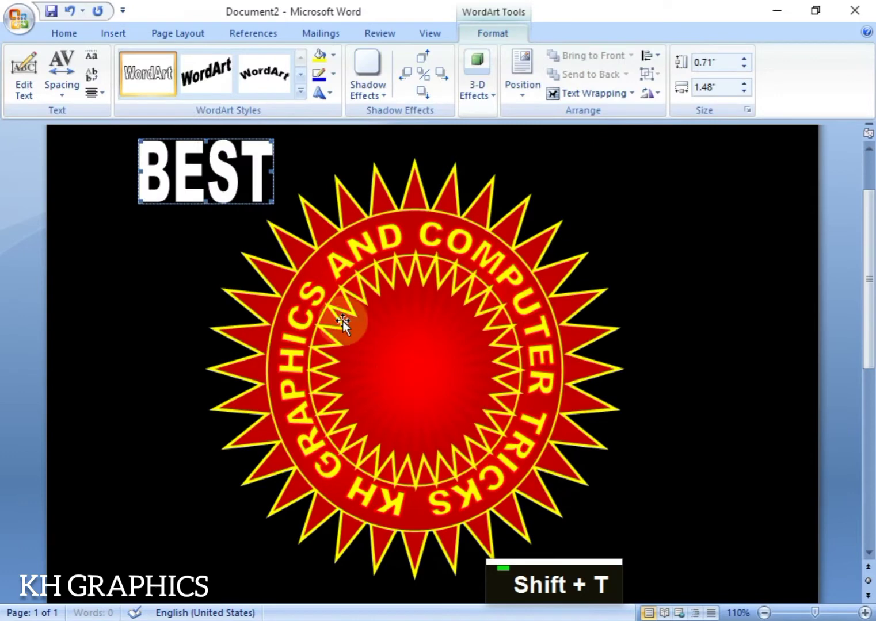
- Float the BEST WordArt in front of the text and place it in the upper middle of the small star, undoing any accidental change
click(587, 93)
click(629, 191)
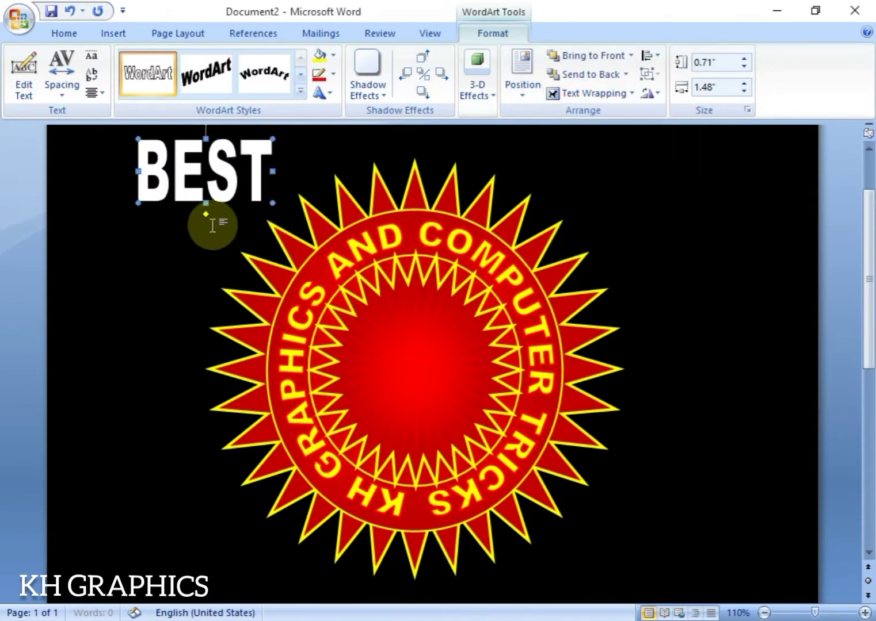
drag(217, 189, 420, 347)
click(406, 345)
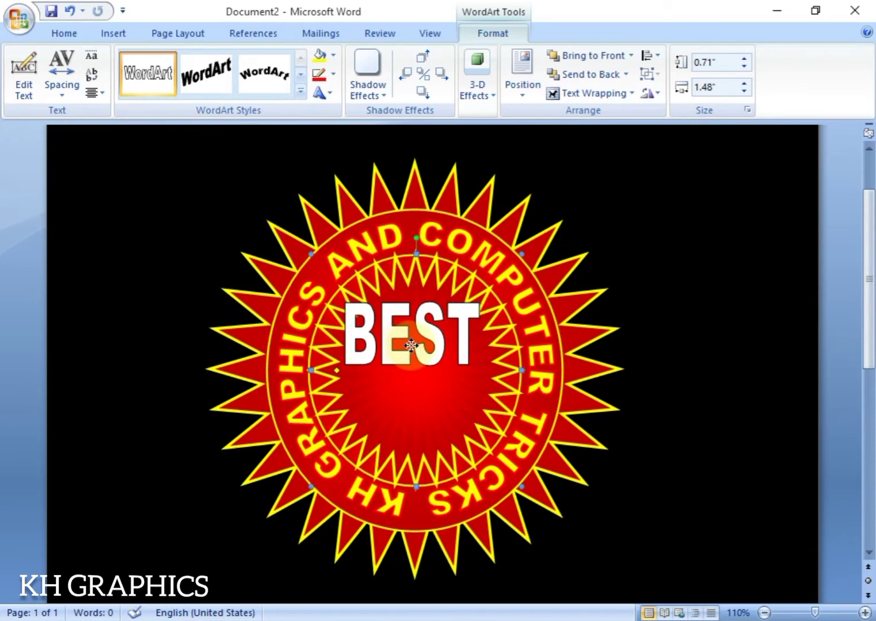
key(ctrl+z)
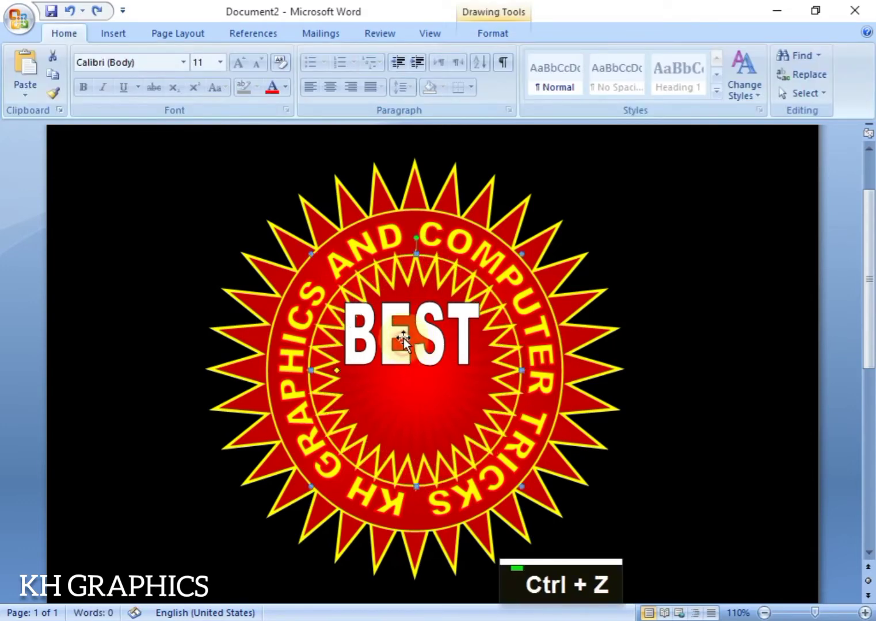
- Change the BEST WordArt's font to Times New Roman and resize it to about 0.62" high and 1.6" wide
click(400, 332)
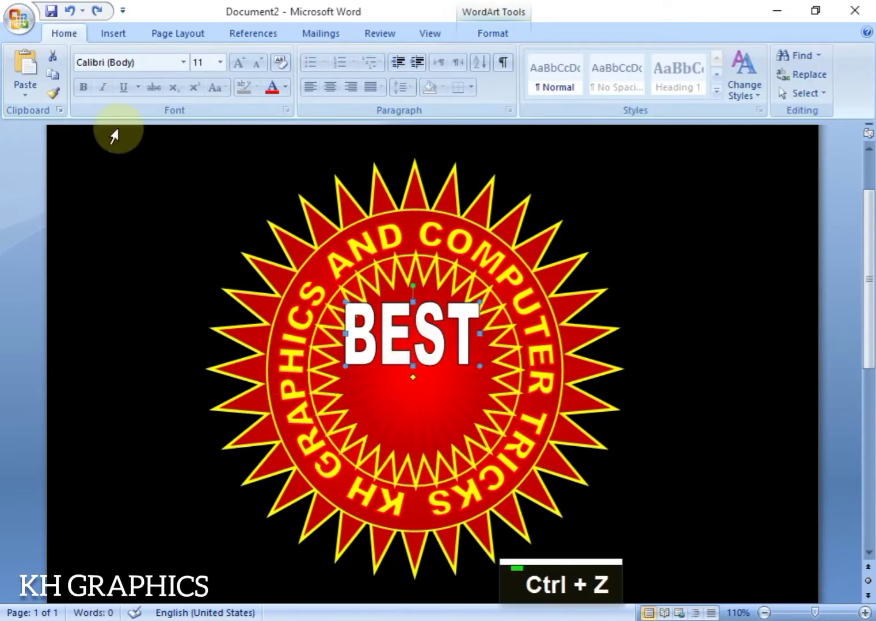
click(488, 34)
click(33, 83)
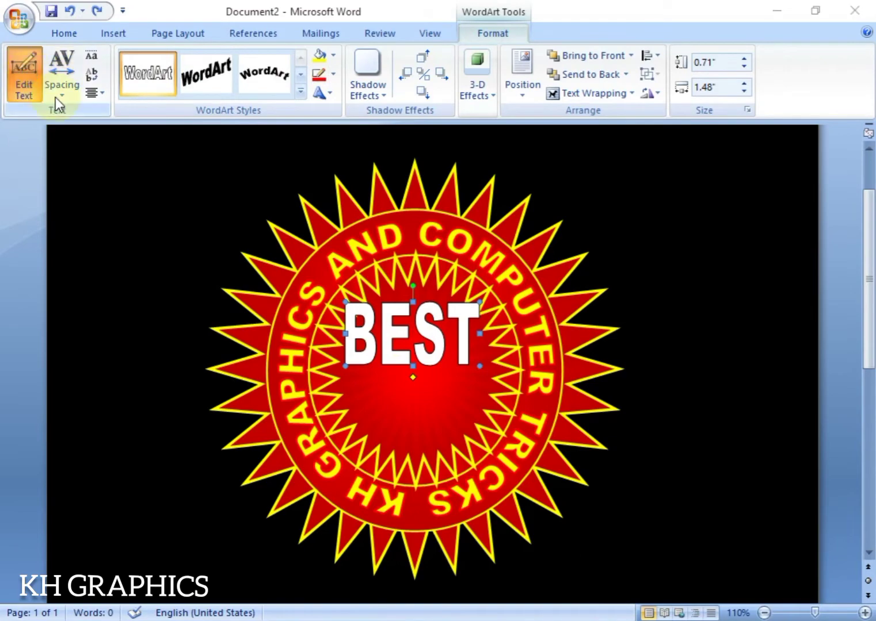
click(552, 178)
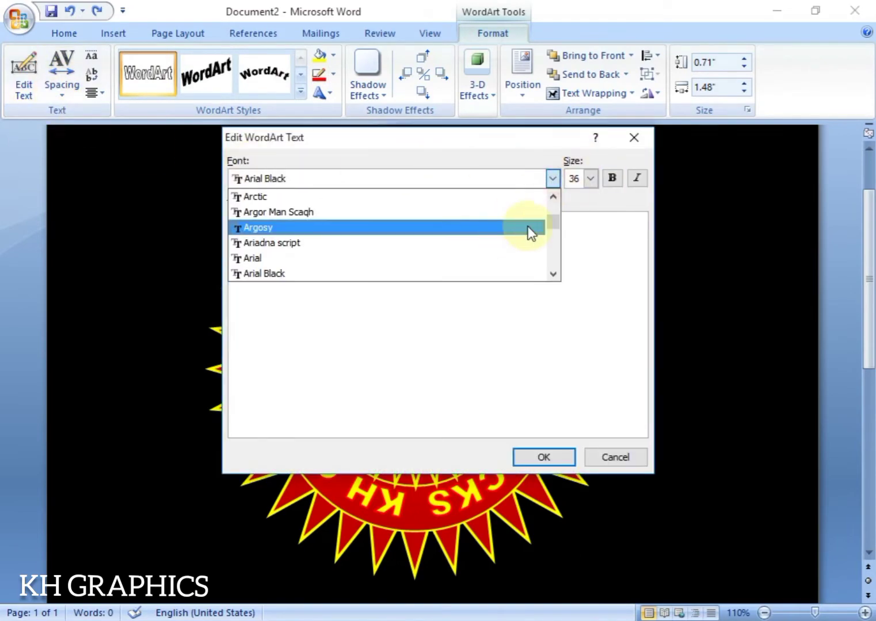
scroll(553, 230, down, 10)
scroll(553, 237, down, 20)
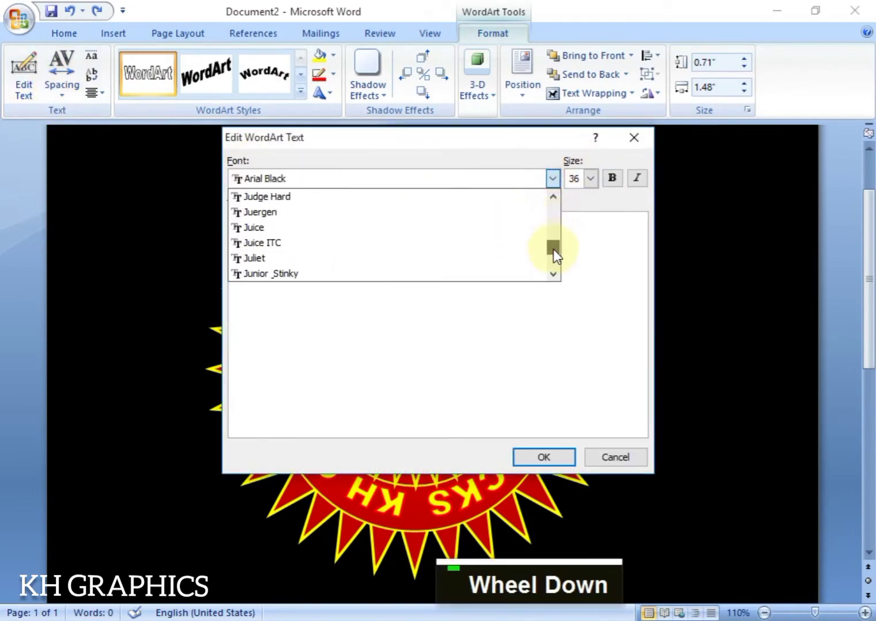
scroll(493, 248, down, 8)
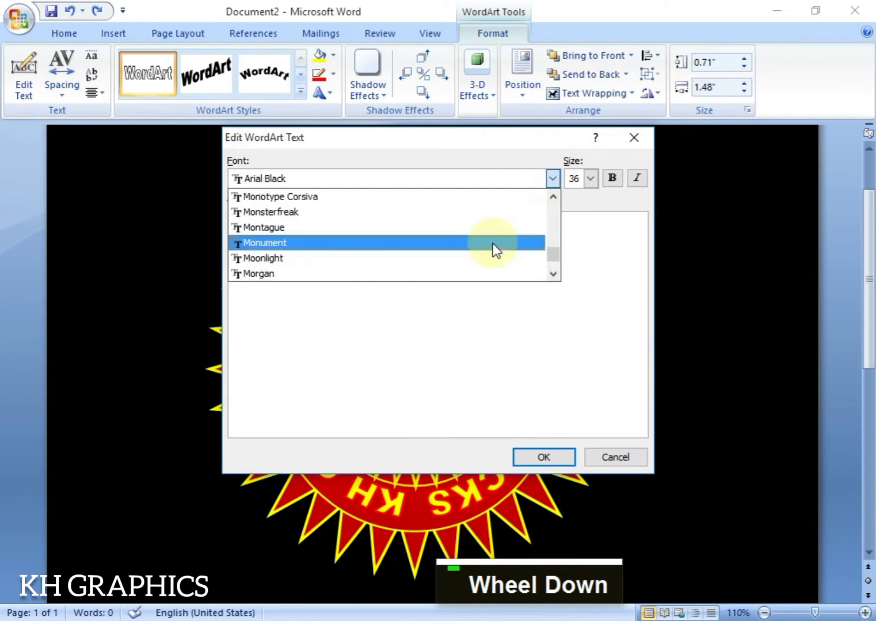
scroll(492, 248, down, 12)
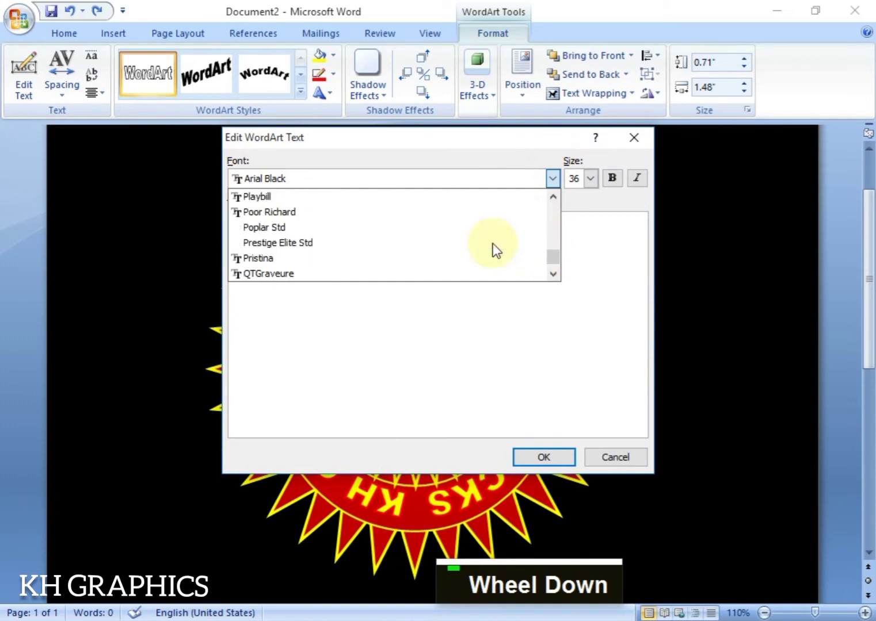
scroll(493, 248, down, 10)
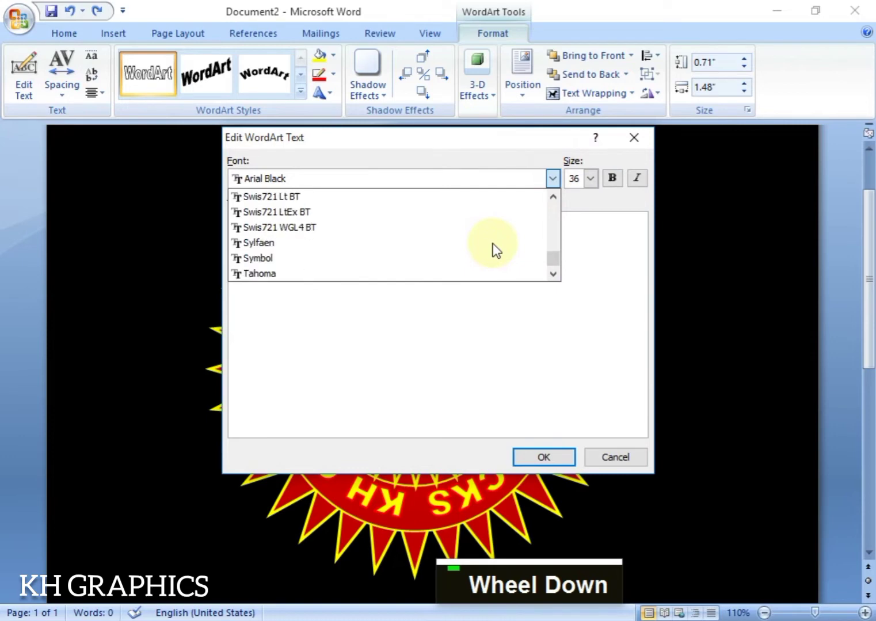
scroll(493, 248, up, 1)
scroll(492, 248, up, 5)
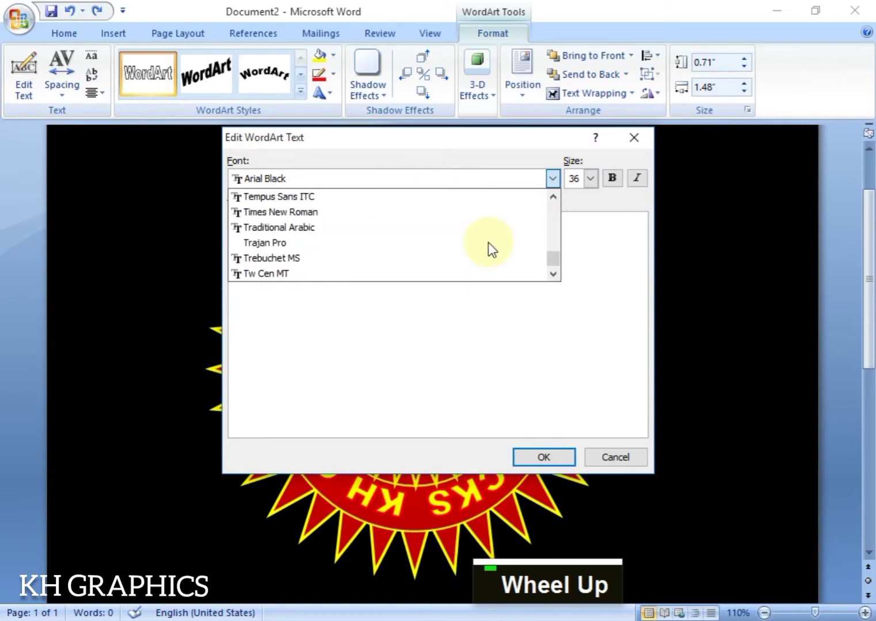
click(324, 211)
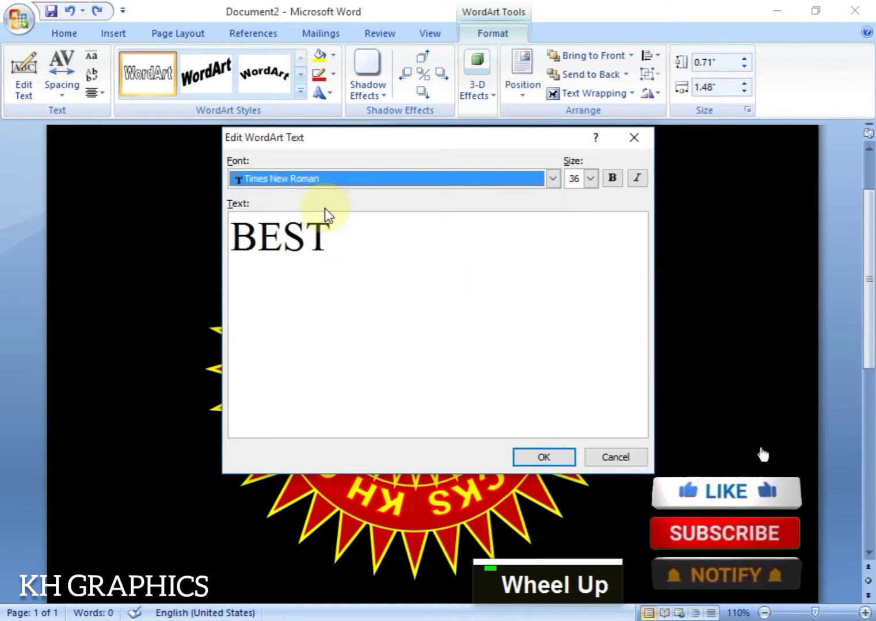
click(544, 458)
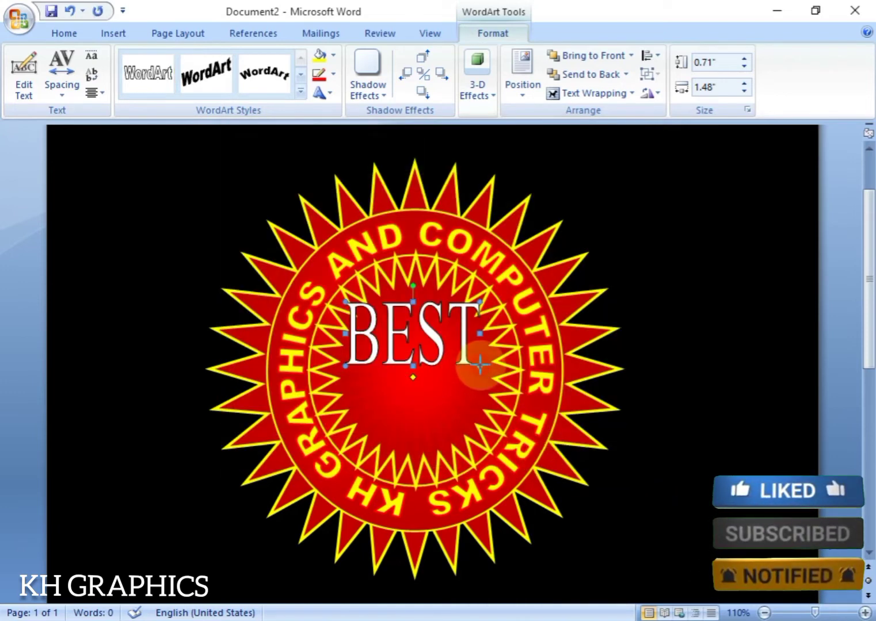
drag(480, 365, 490, 371)
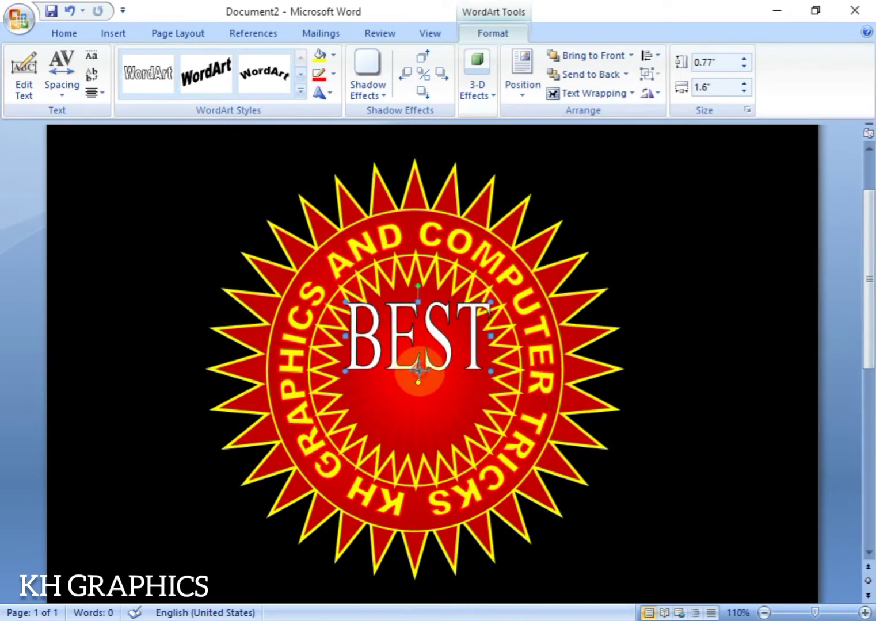
drag(418, 371, 419, 358)
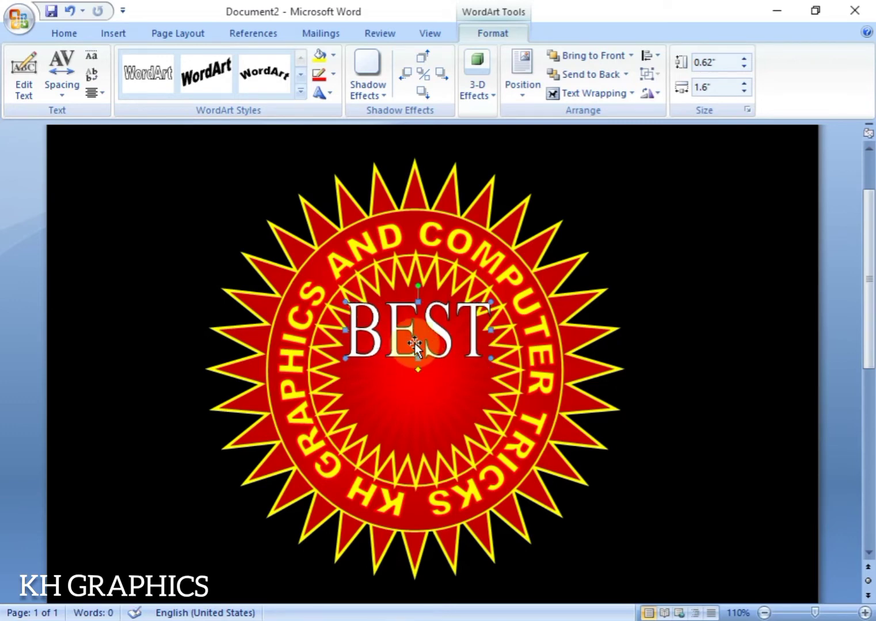
- Give the BEST WordArt a red fill and a yellow outline with a weight of 1½ pt
click(313, 57)
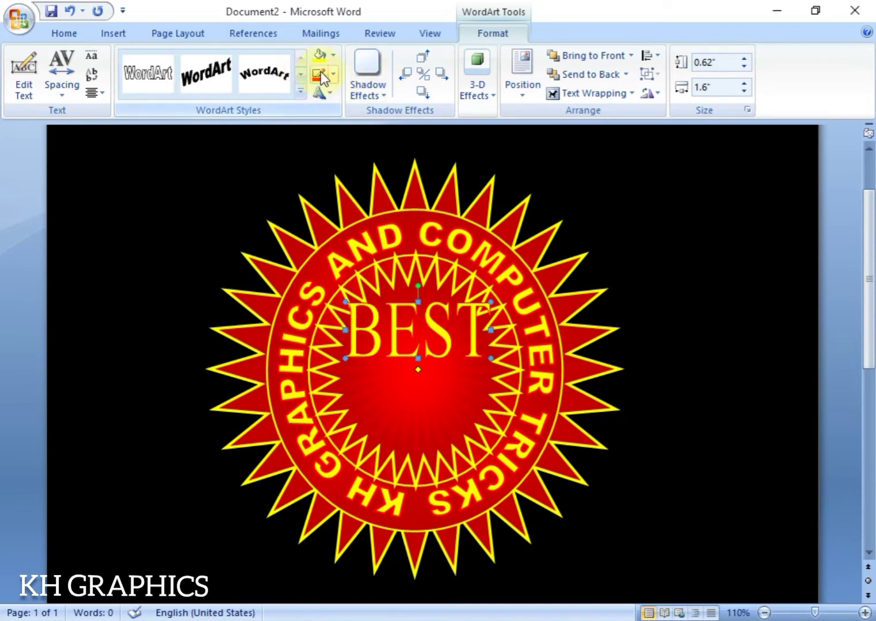
click(333, 55)
click(333, 184)
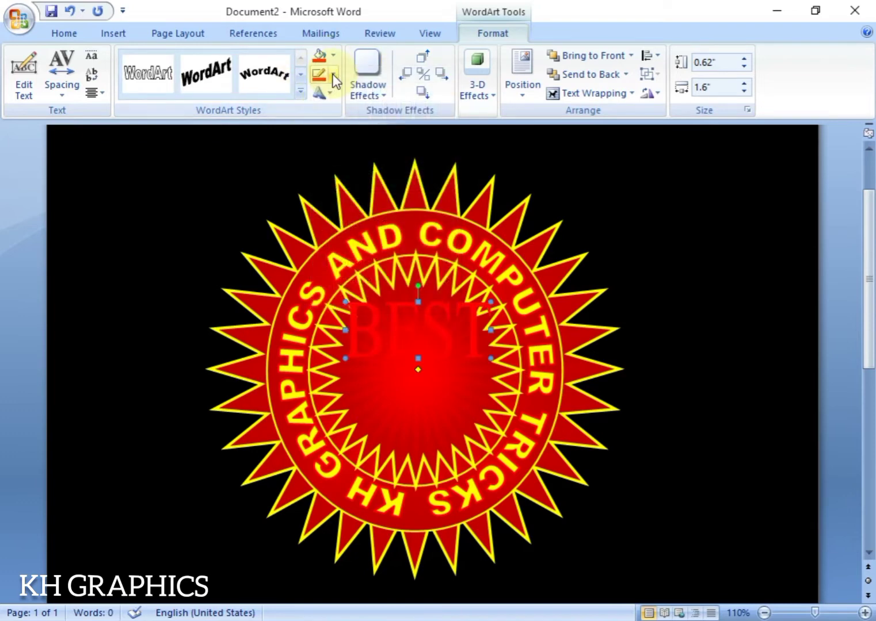
click(334, 73)
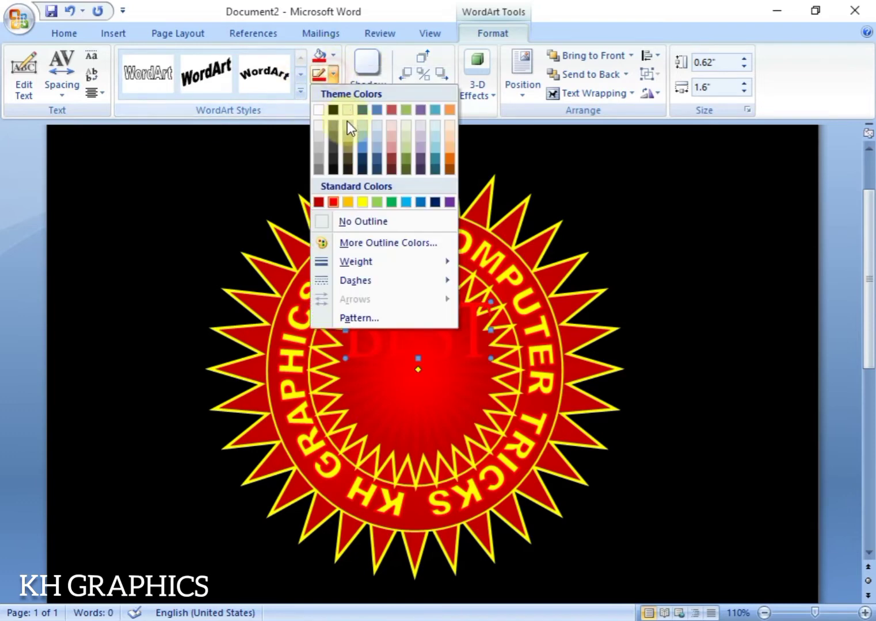
click(363, 202)
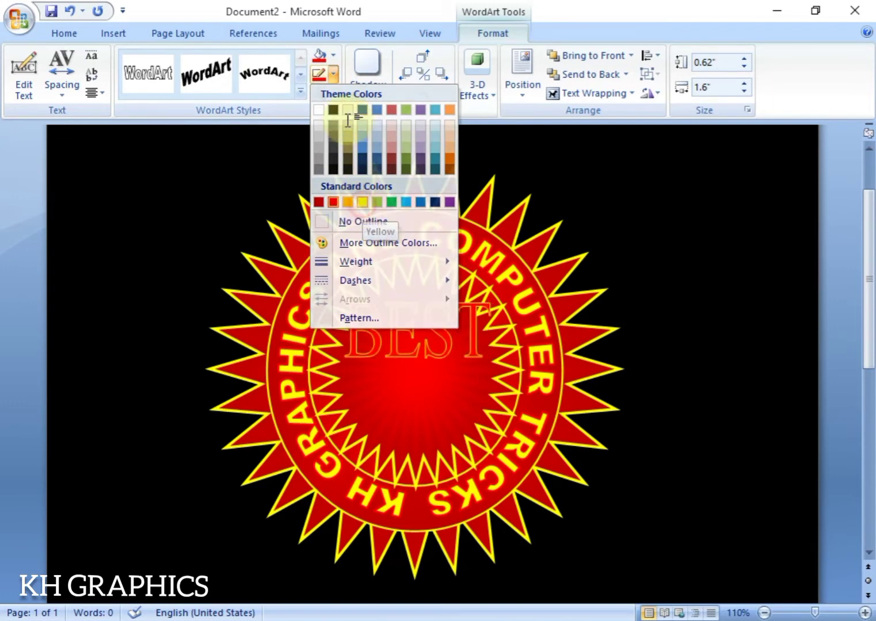
click(334, 75)
mouse_move(380, 260)
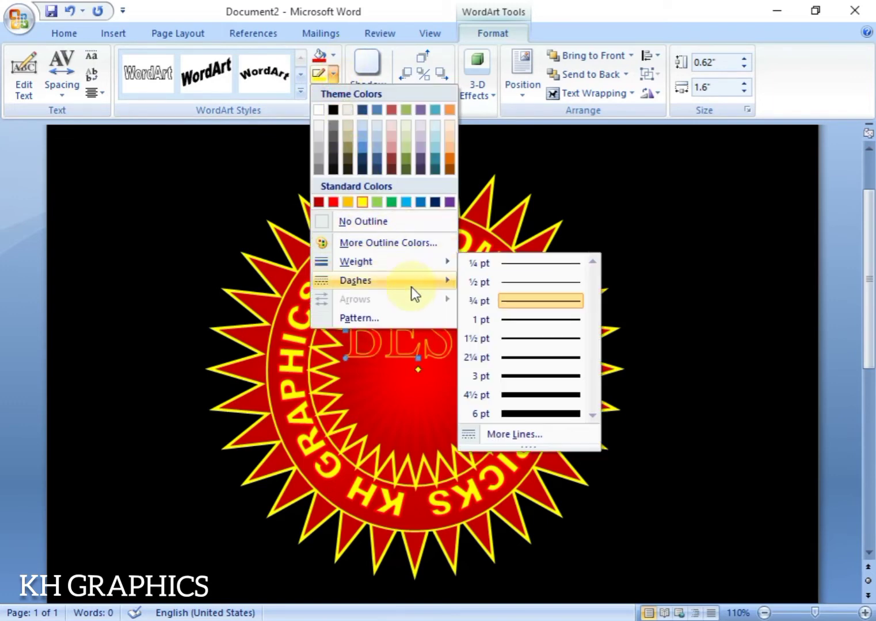
click(510, 340)
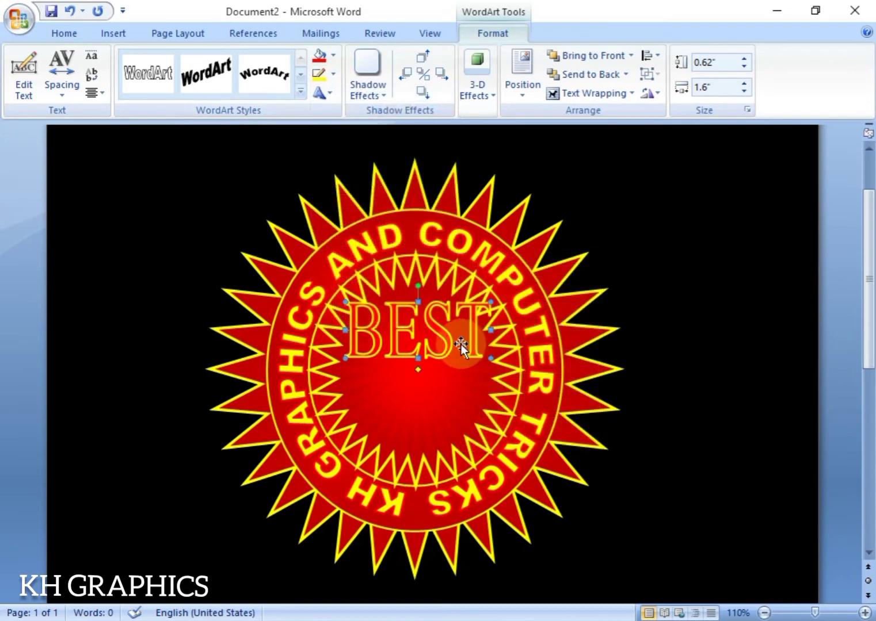
- Nudge the BEST WordArt slightly to the left so it sits centred across the small star
key(Left)
key(Left)
key(Left)
key(Left)
key(Left)
key(Left)
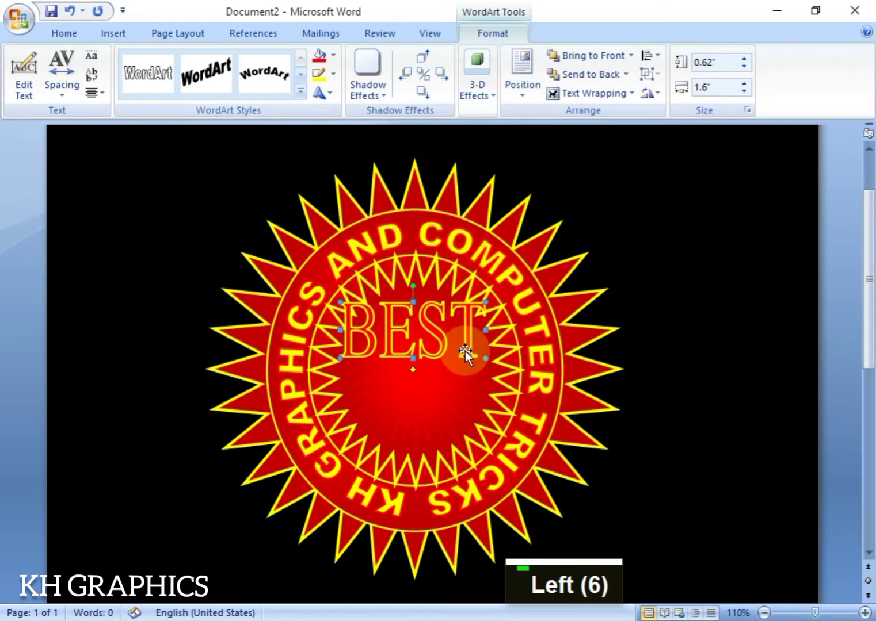
- Try a yellow fill on the BEST WordArt and restore its red fill with a yellow outline
click(333, 56)
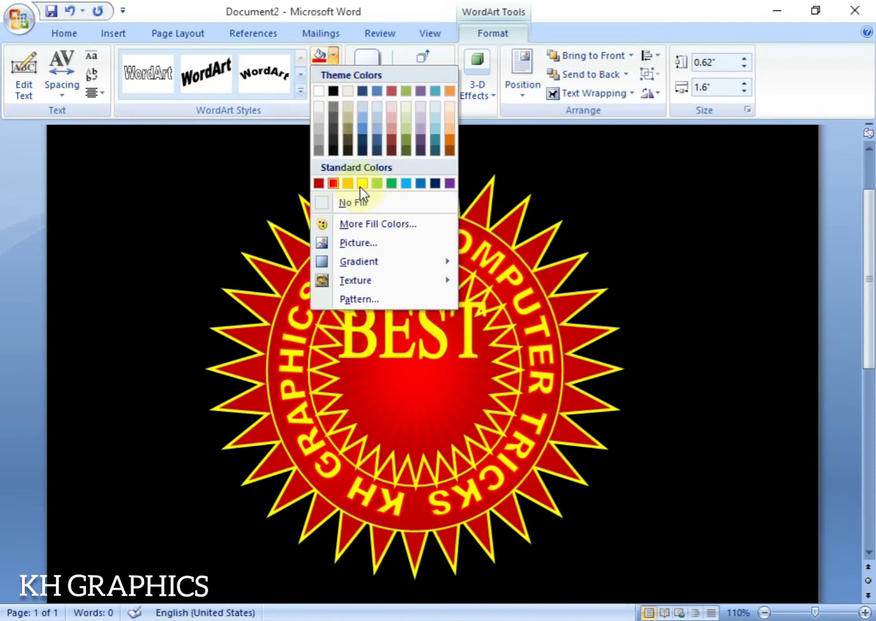
click(360, 184)
click(334, 74)
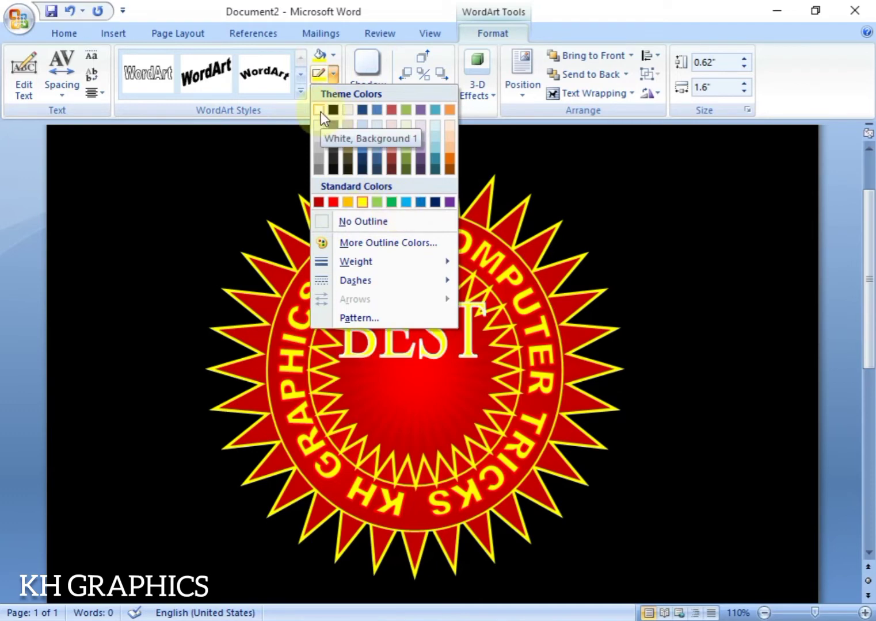
click(334, 54)
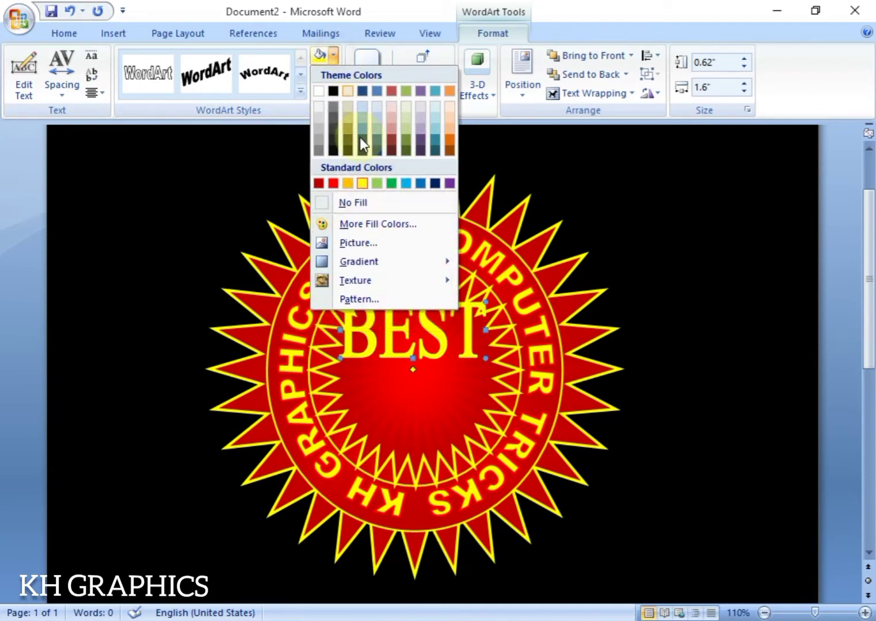
click(335, 184)
click(333, 74)
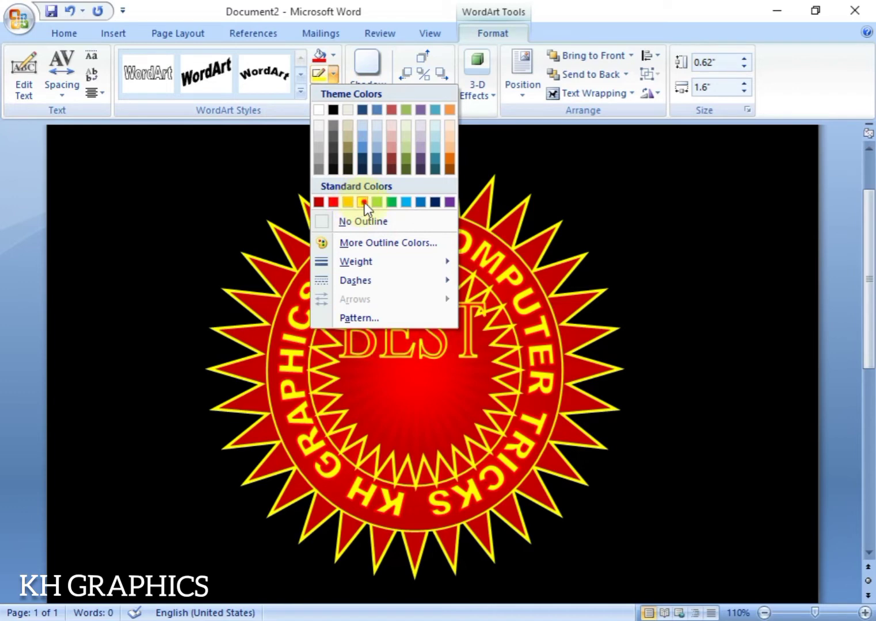
click(362, 202)
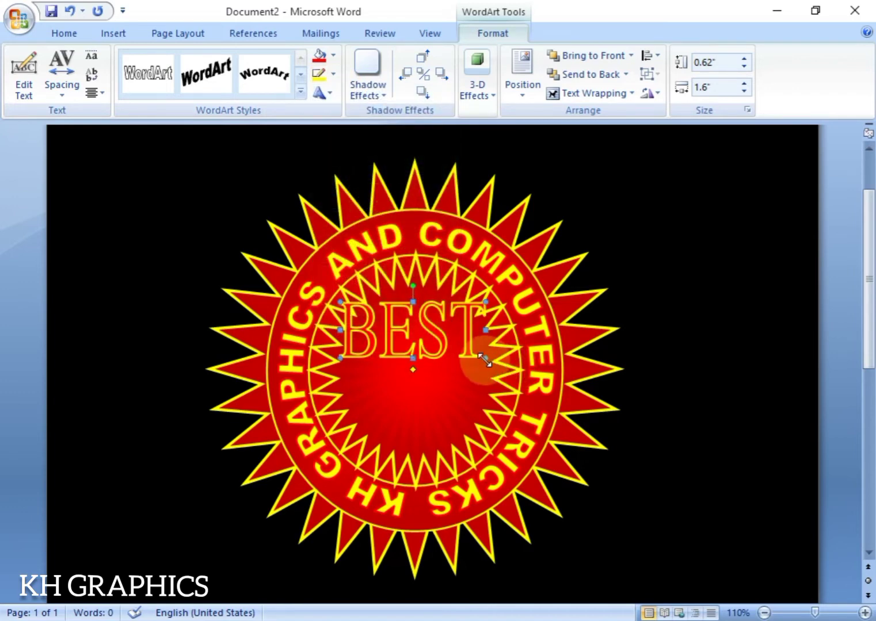
- Shrink the BEST WordArt to about 0.6" high and 1.54" wide and re-centre it in the small star's upper half
drag(484, 357, 478, 354)
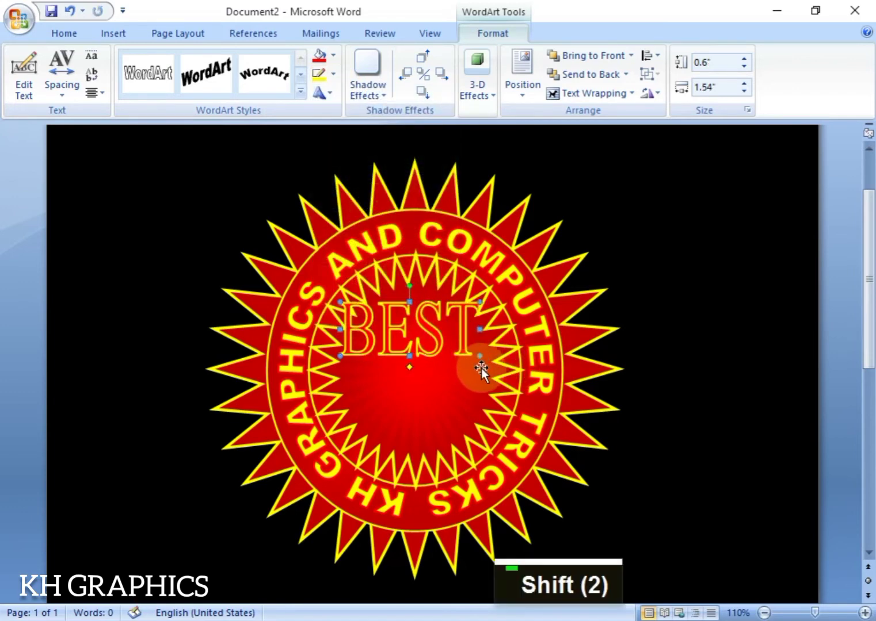
scroll(473, 372, up, 1)
ctrl+scroll(473, 372, up, 3)
scroll(461, 397, down, 3)
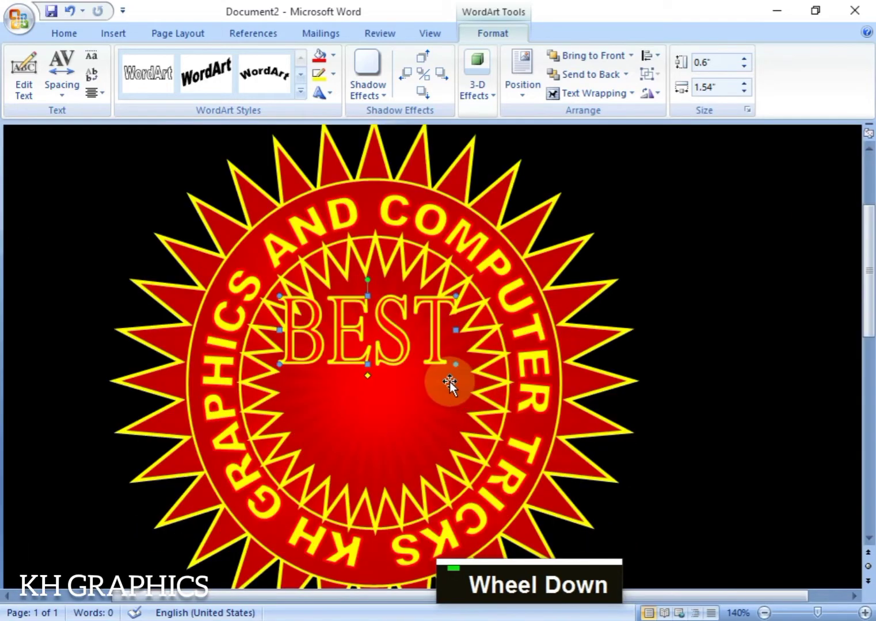
drag(400, 344, 410, 348)
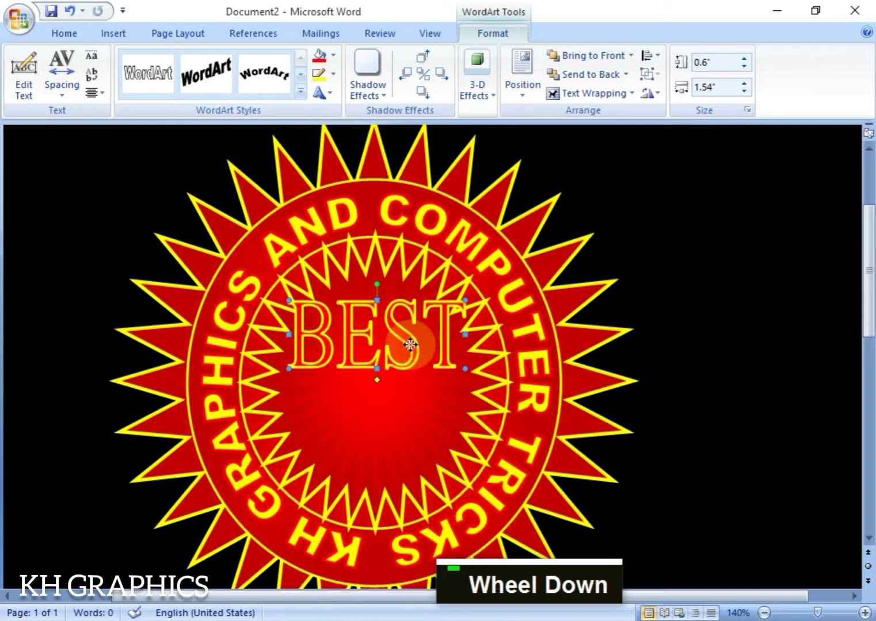
- Duplicate the BEST WordArt directly below the original and change the copy's text to AWARD
ctrl+click(407, 399)
drag(404, 435, 404, 435)
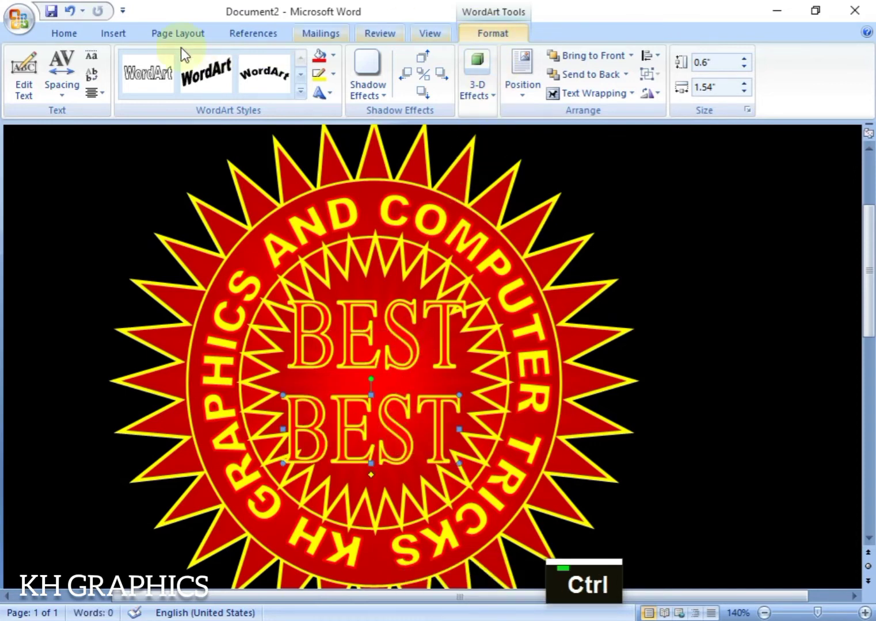
click(25, 73)
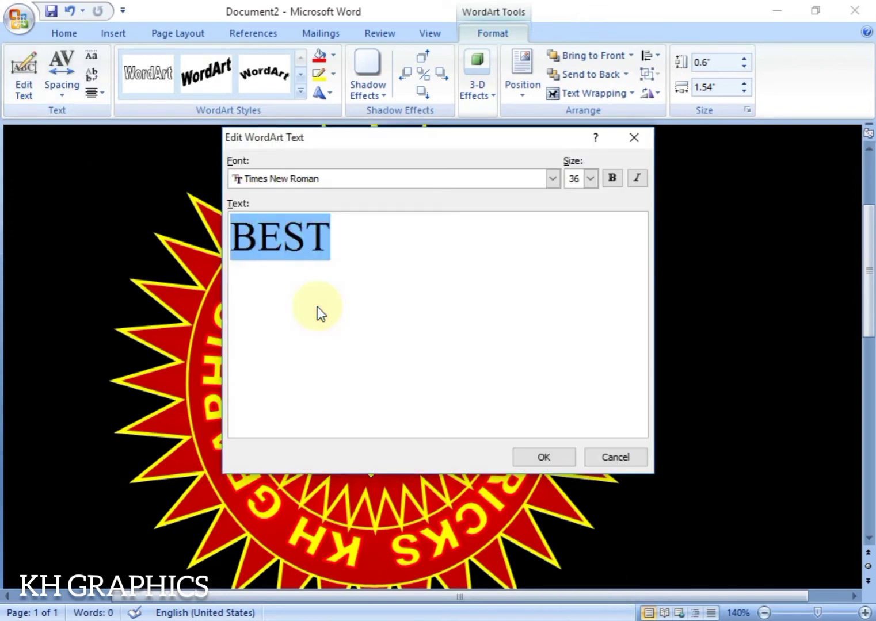
key(ctrl+a)
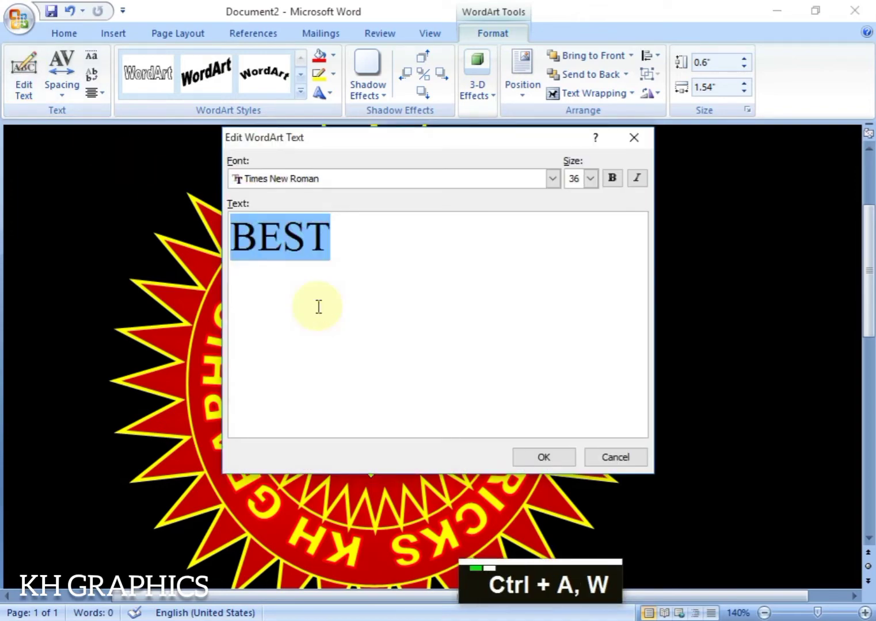
click(318, 307)
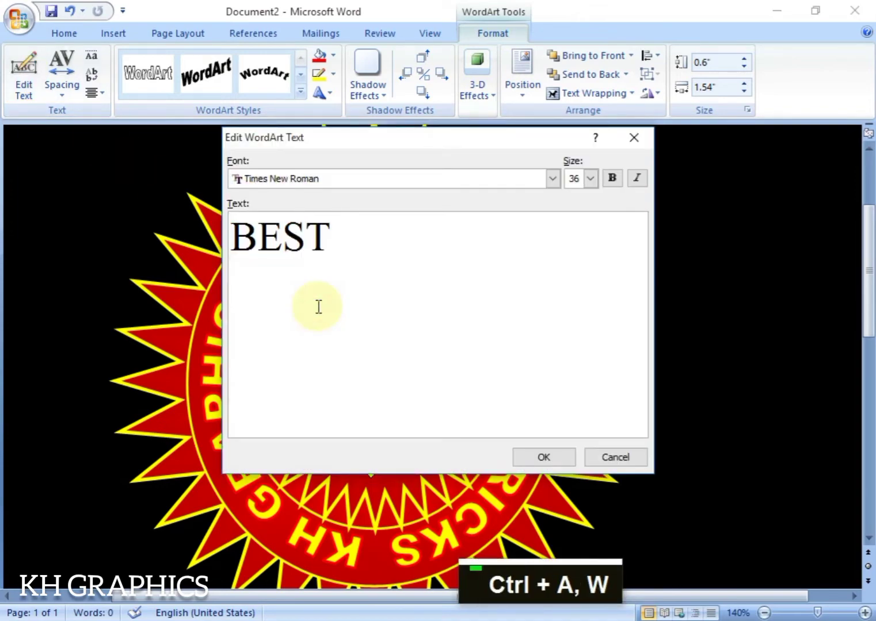
double_click(318, 306)
key(Caps_Lock)
text(AWARD)
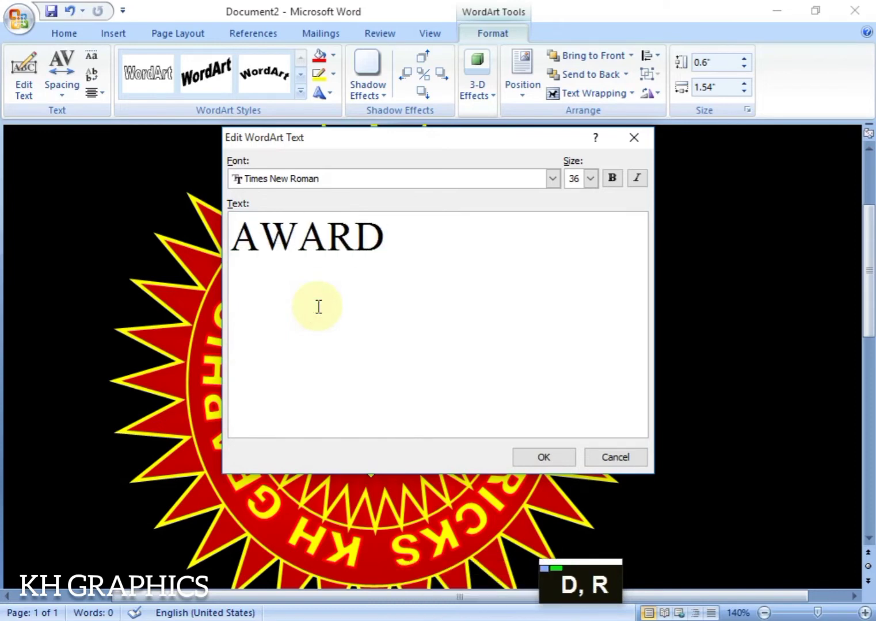
key(Caps_Lock)
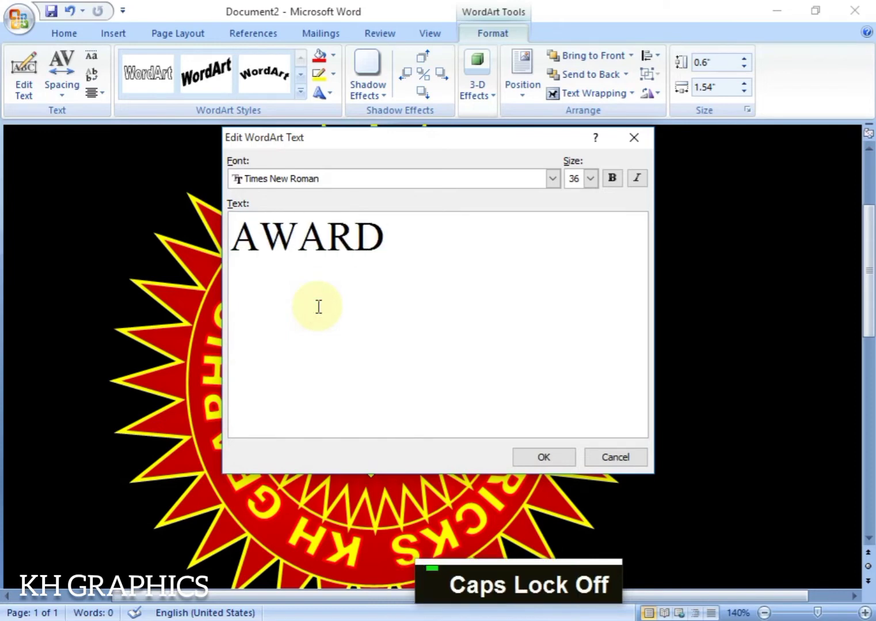
click(554, 460)
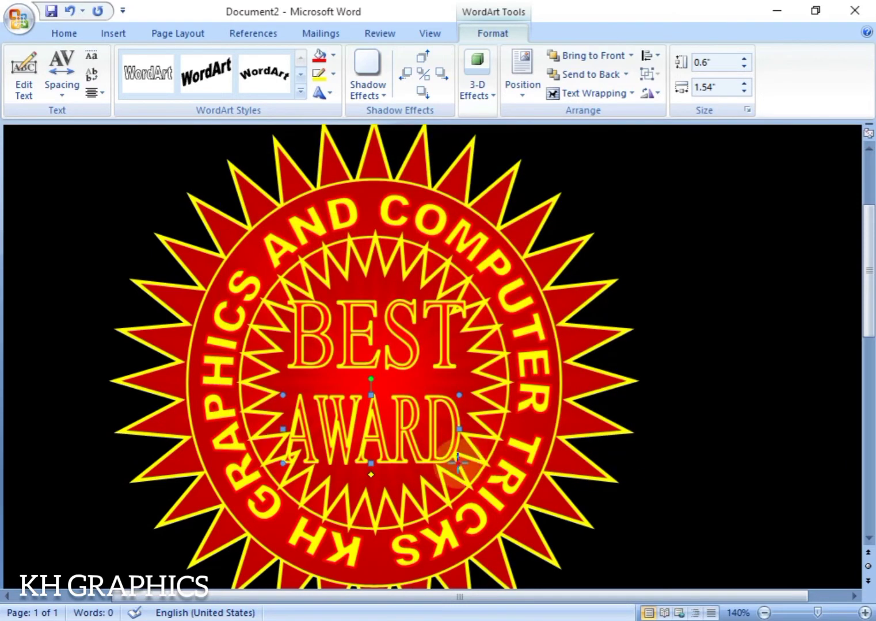
- Resize the AWARD WordArt to about 0.55" high and 1.57" wide and move it close beneath BEST
drag(459, 462, 478, 475)
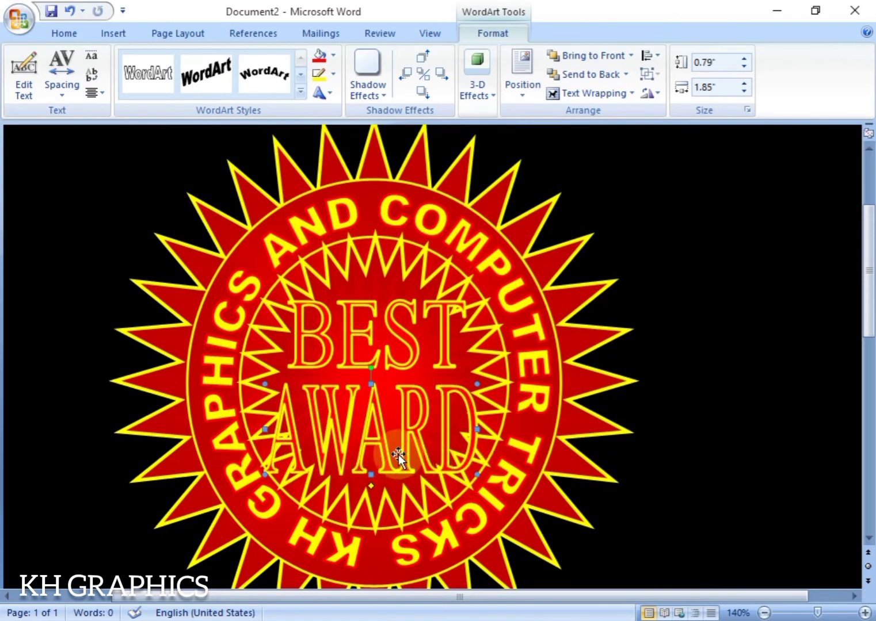
drag(401, 448, 406, 440)
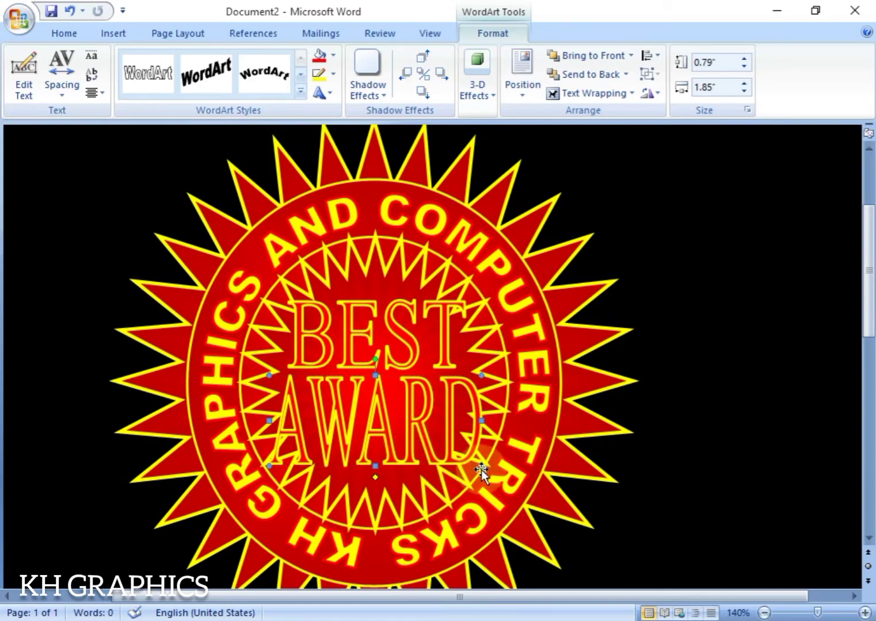
drag(478, 465, 465, 453)
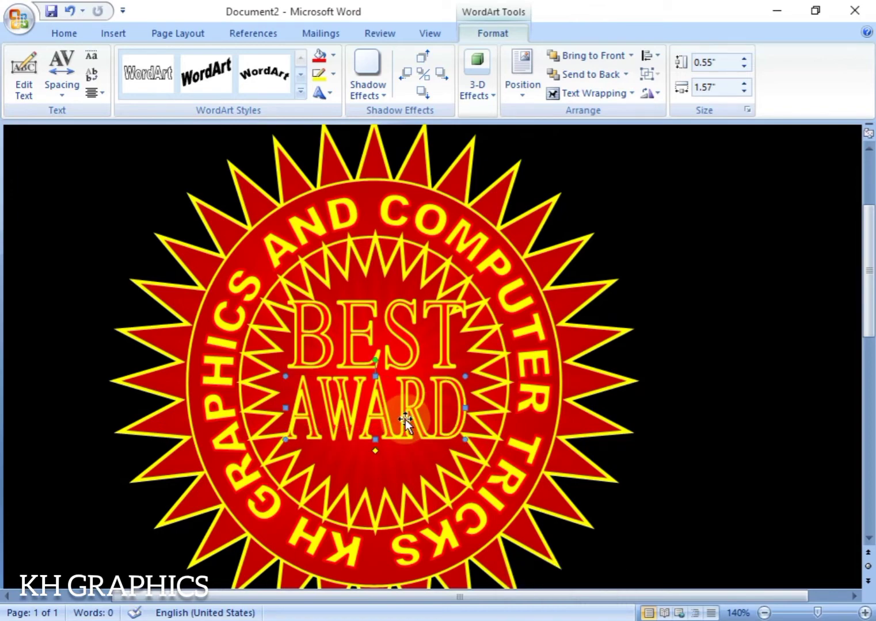
- Set the outline weight of the small inner star to 1 pt
click(388, 267)
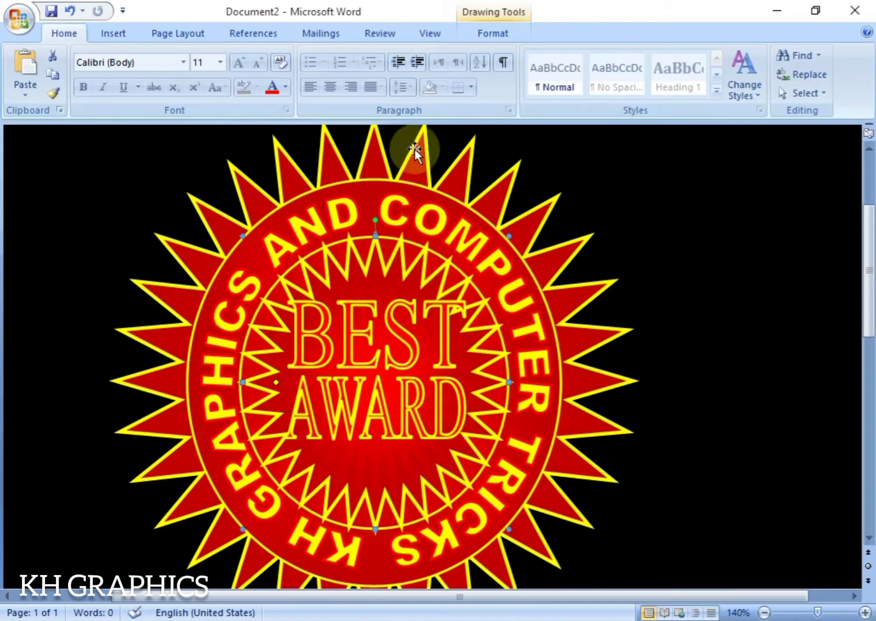
click(493, 33)
click(347, 75)
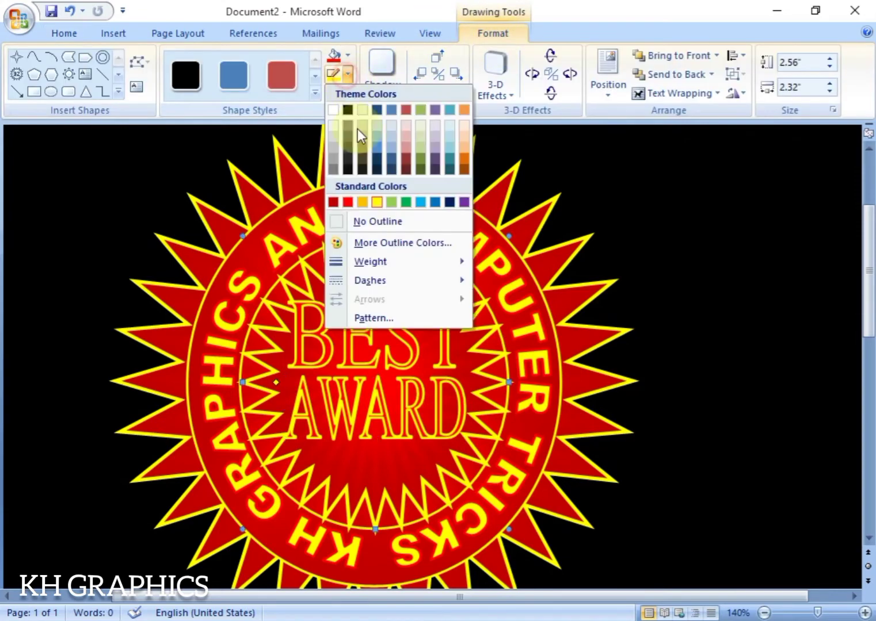
mouse_move(382, 263)
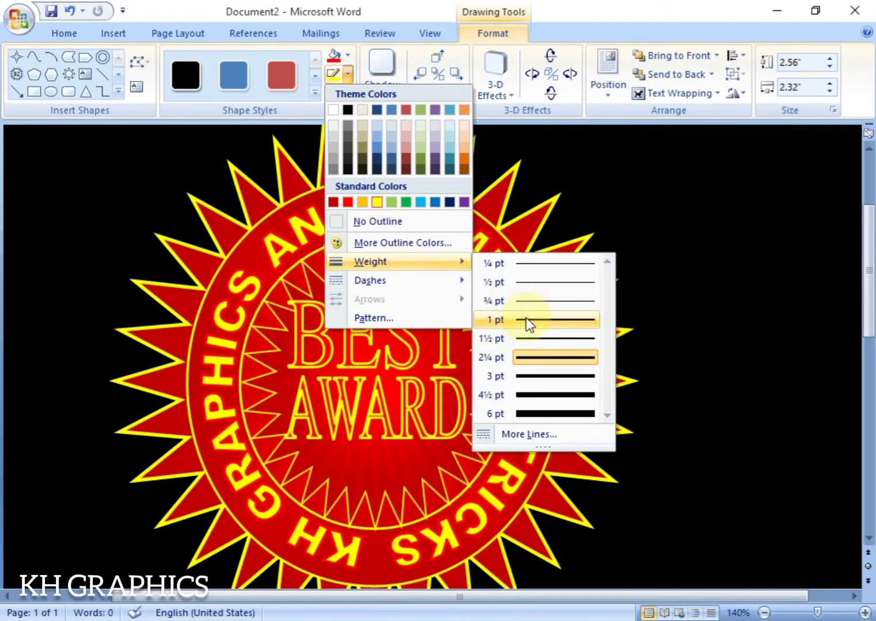
click(526, 320)
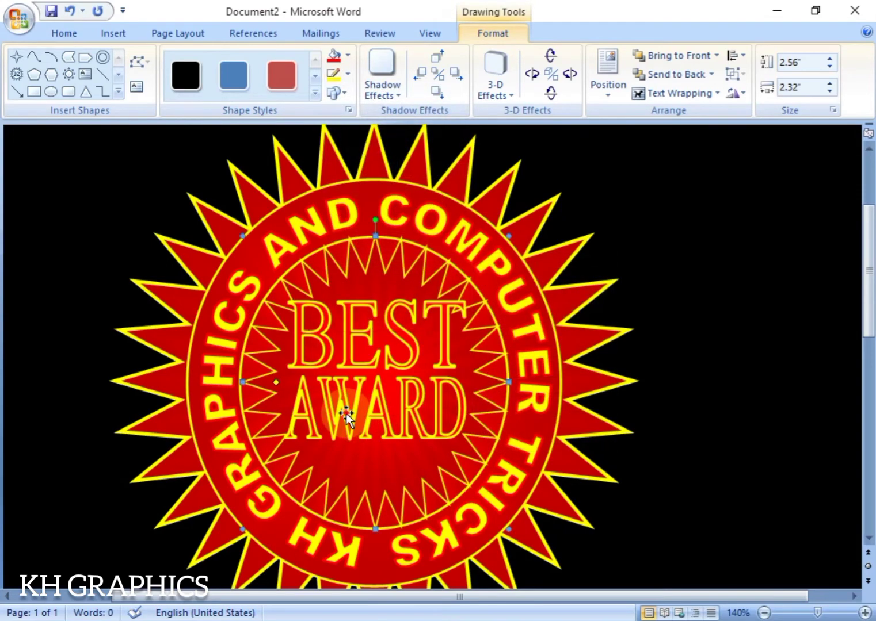
- Set the outline weight of the AWARD WordArt to 1 pt
click(346, 413)
click(486, 34)
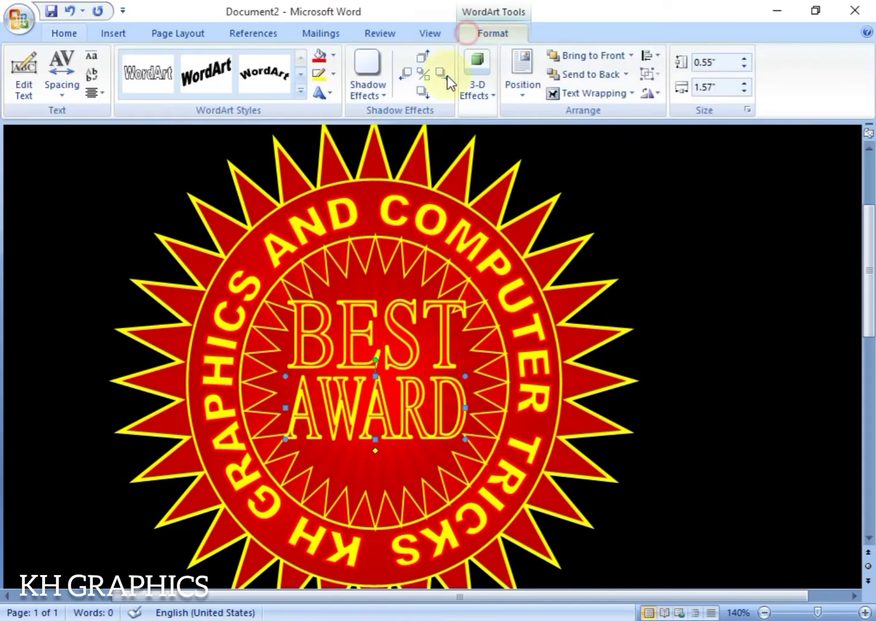
click(333, 76)
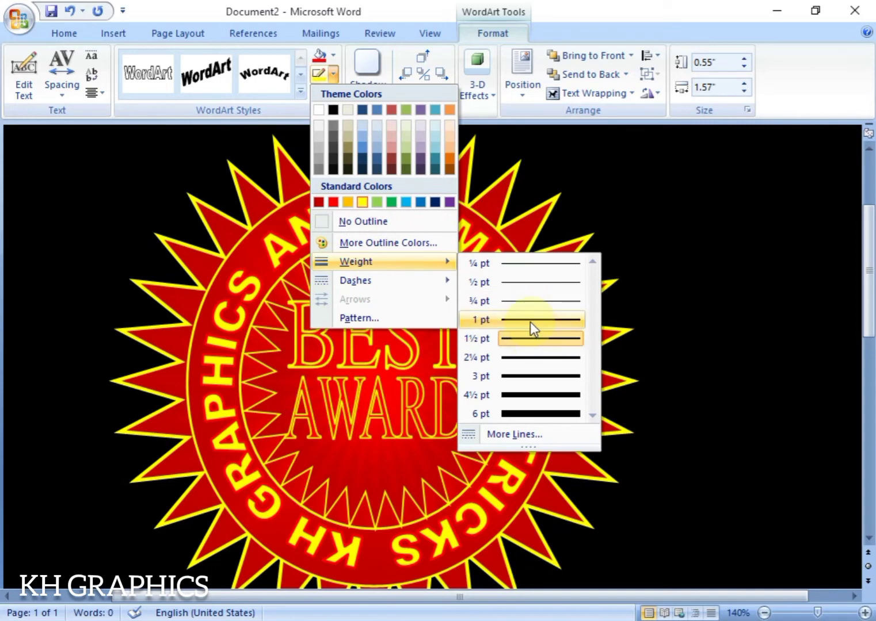
click(531, 322)
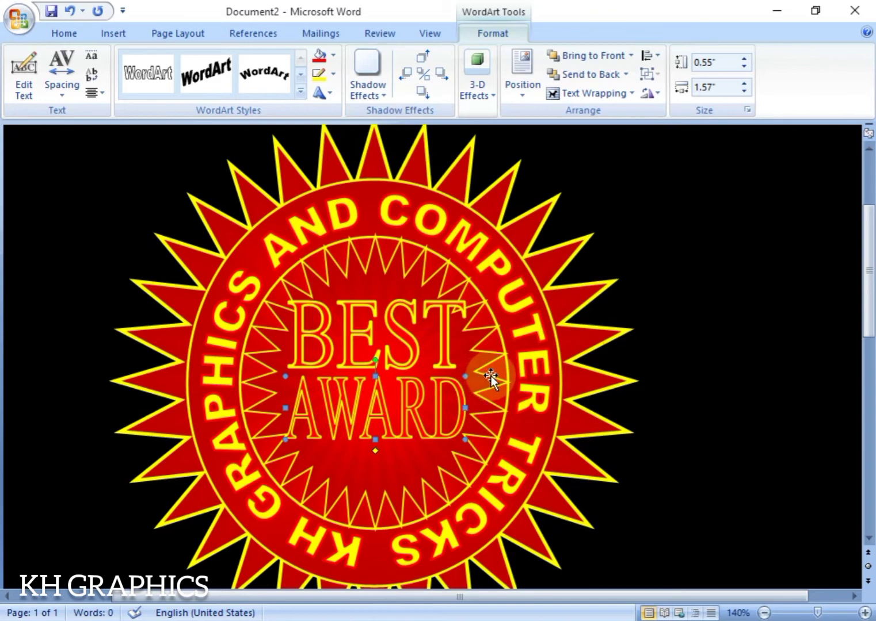
- Nudge the AWARD WordArt slightly up and to the left so it sits tight under BEST
key(Right)
key(Up)
key(Left)
key(Up)
key(Up)
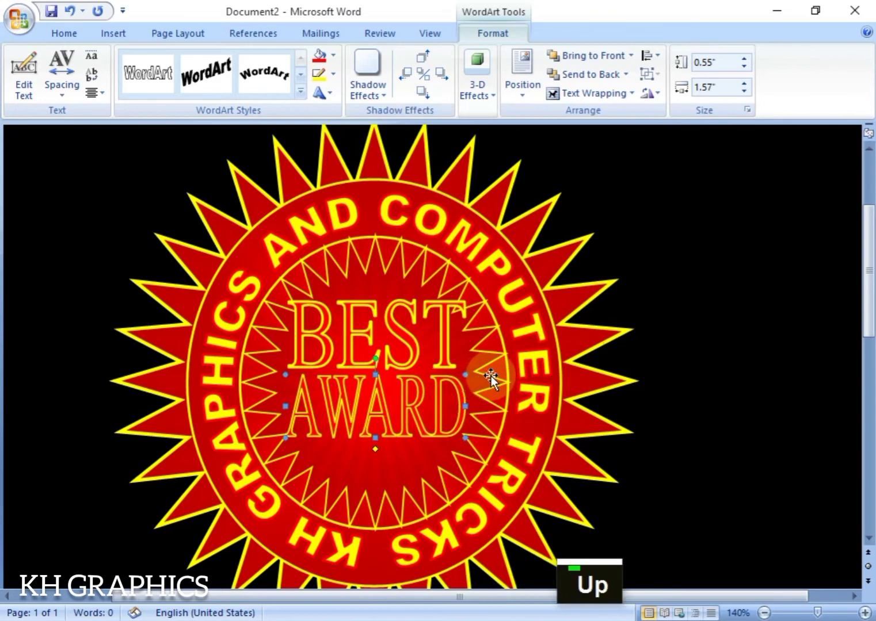
key(Left)
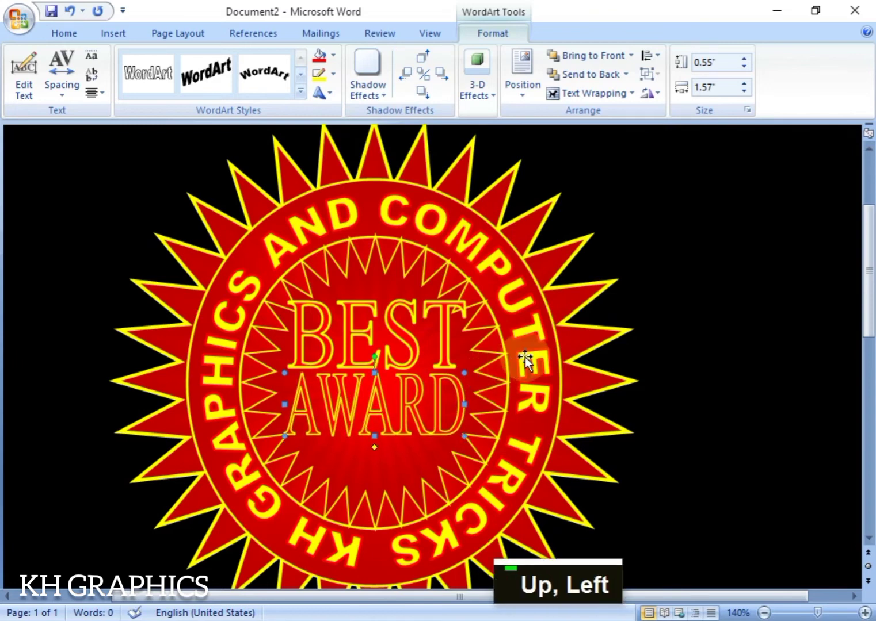
- Nudge the AWARD WordArt down to leave a gap below BEST and set its outline weight to 1½ pt
scroll(610, 361, down, 3)
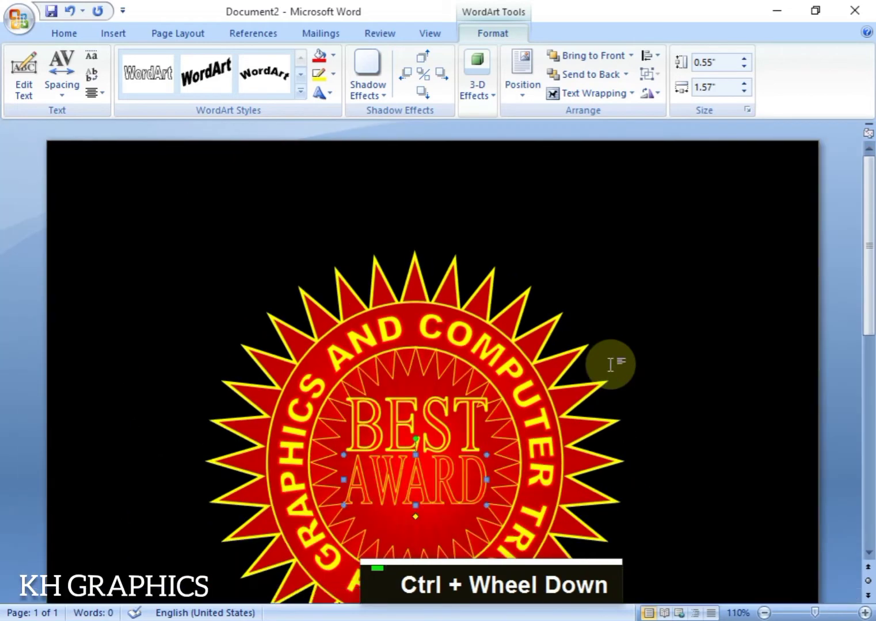
scroll(610, 365, down, 15)
scroll(605, 362, up, 5)
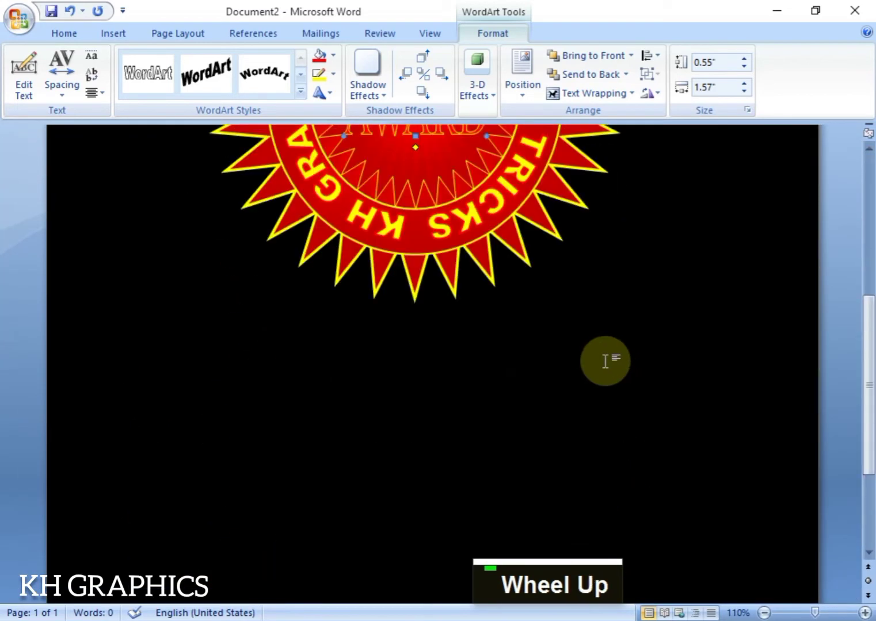
scroll(603, 360, down, 3)
scroll(486, 389, down, 2)
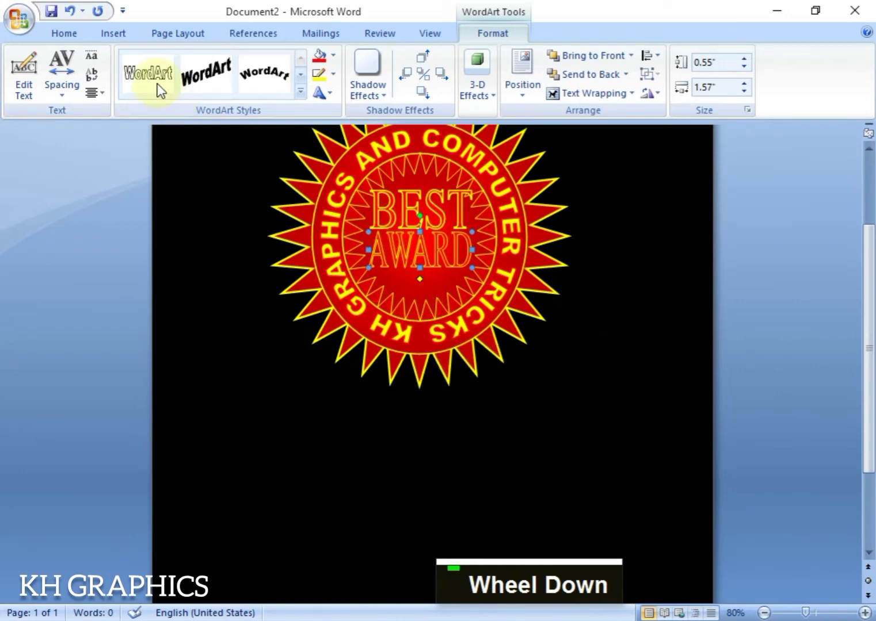
click(229, 265)
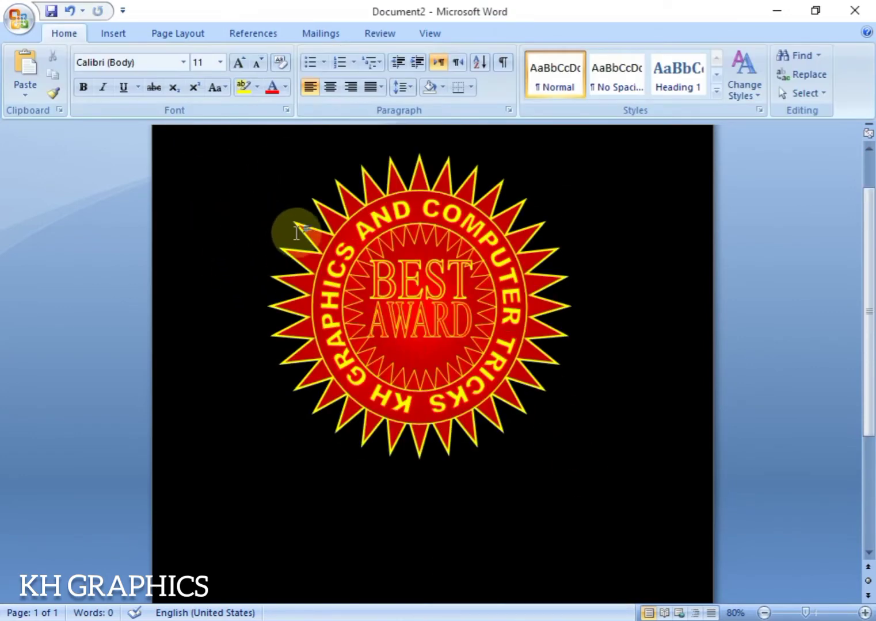
click(437, 330)
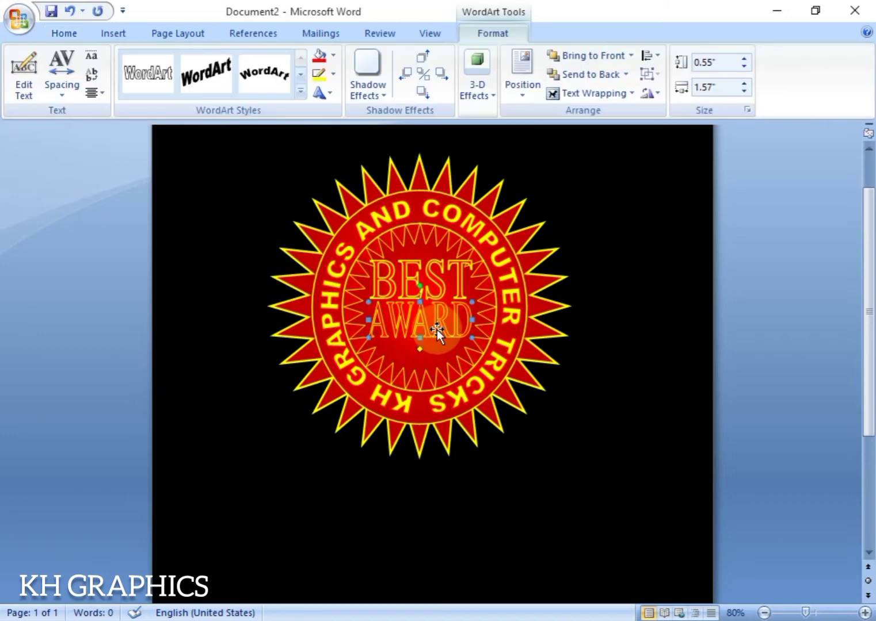
key(Down)
key(Down)
key(Down)
key(Down)
key(Down)
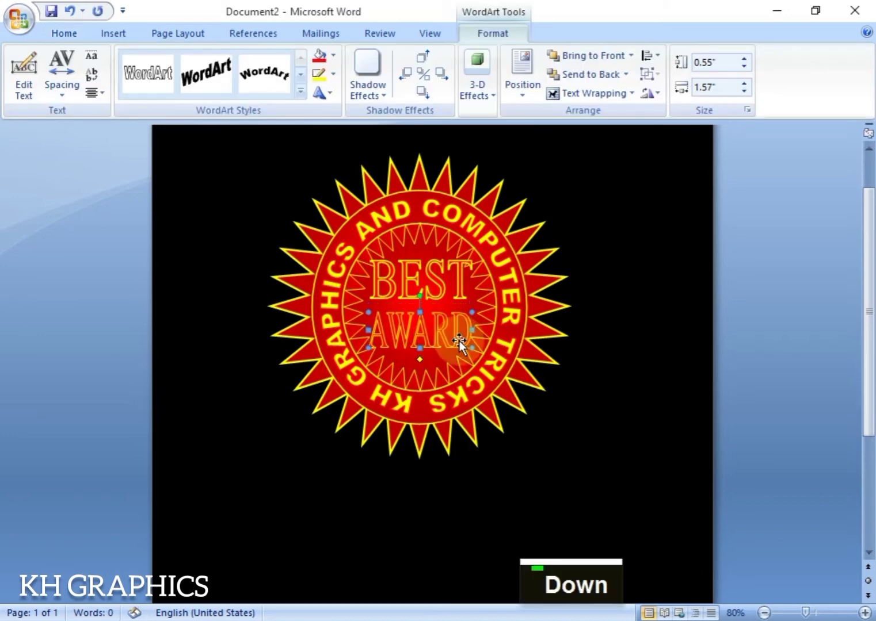
click(335, 76)
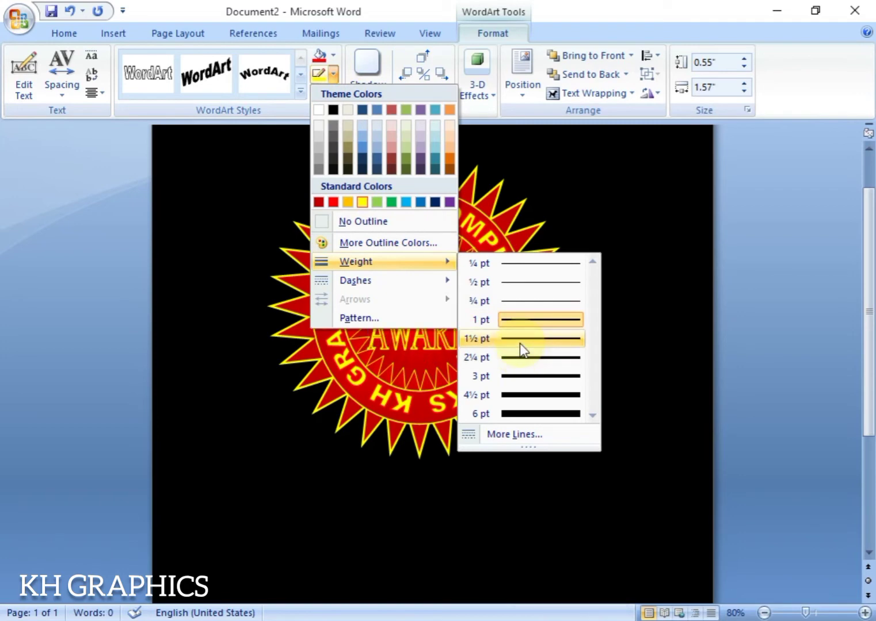
click(522, 345)
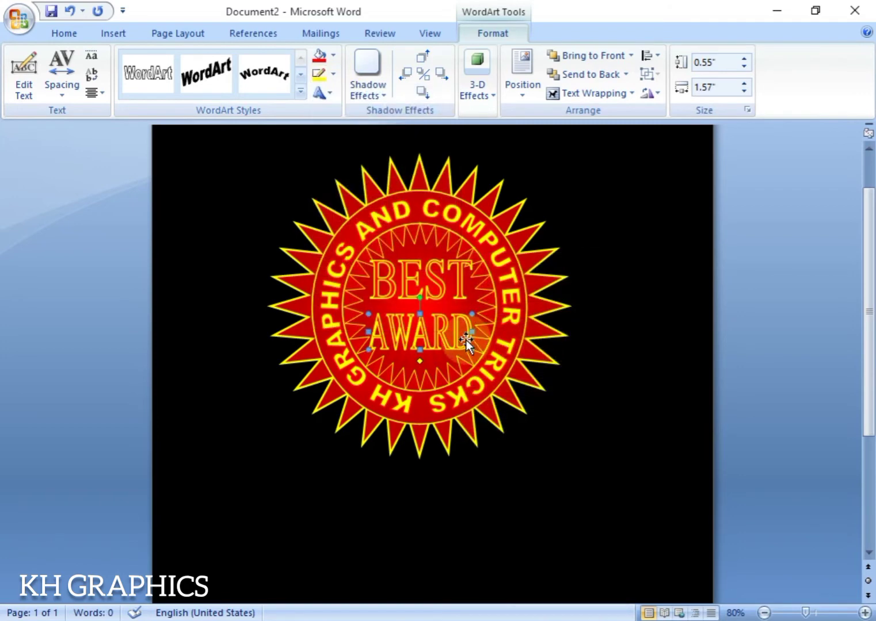
- Enlarge the AWARD WordArt to about 0.62" high and 1.78" wide and nudge it down and right to centre it below BEST
drag(471, 350, 443, 341)
key(Right)
key(Down)
key(Right)
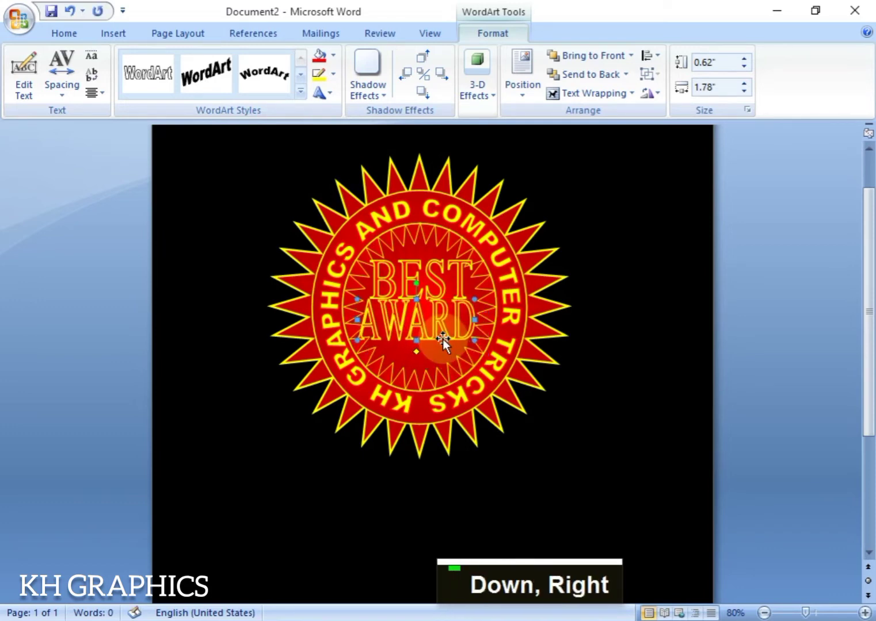
key(Down)
key(Down)
key(Right)
key(Down)
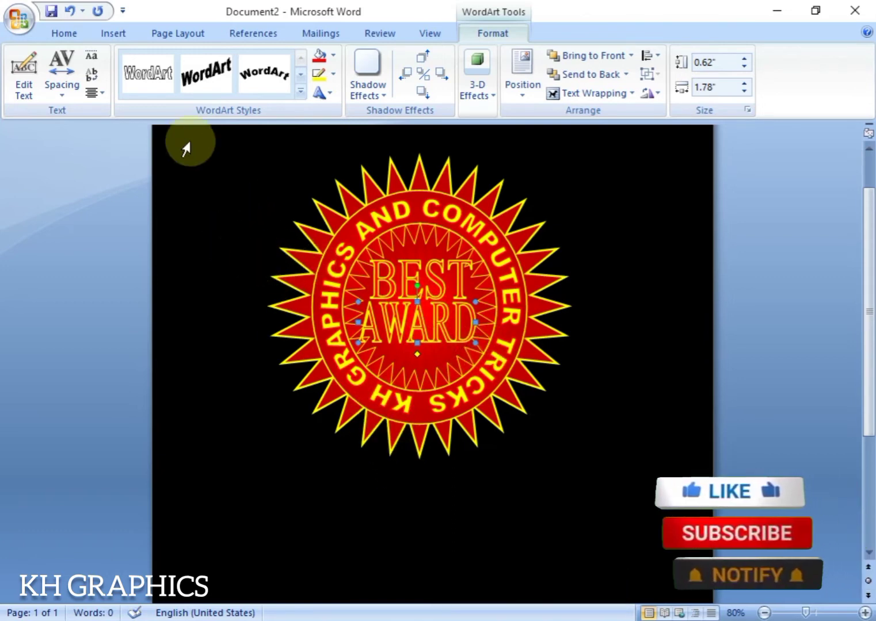
- Draw a closed vertical ribbon with a V-notched lower end below the badge using the Curve shape, about 3.74" high and 1.08" wide
click(121, 34)
click(229, 76)
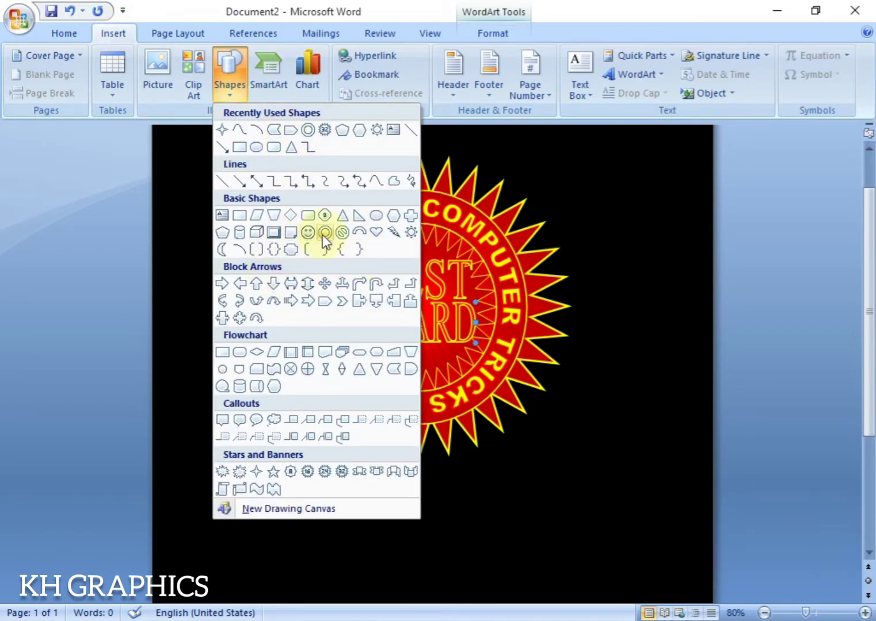
click(373, 185)
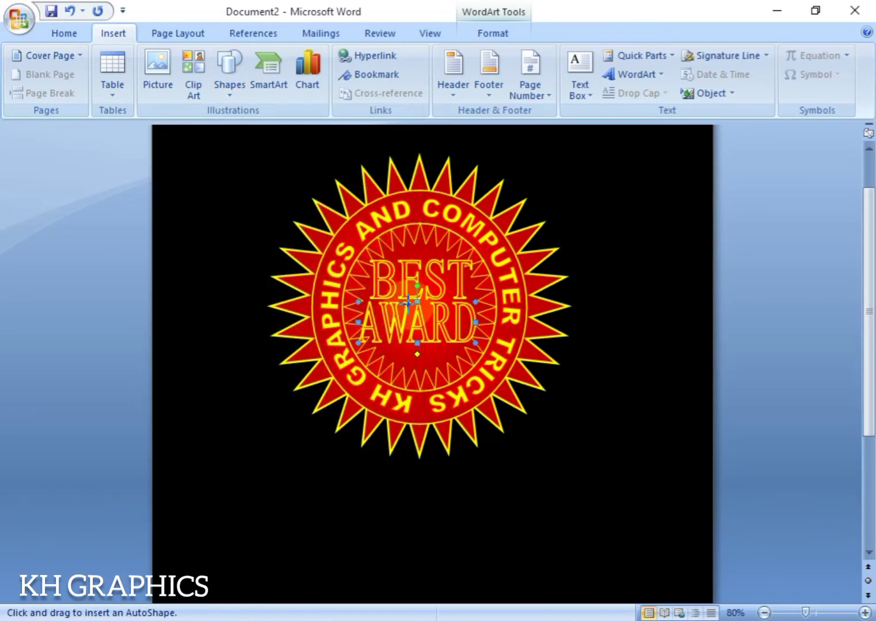
scroll(412, 310, down, 2)
scroll(412, 311, down, 2)
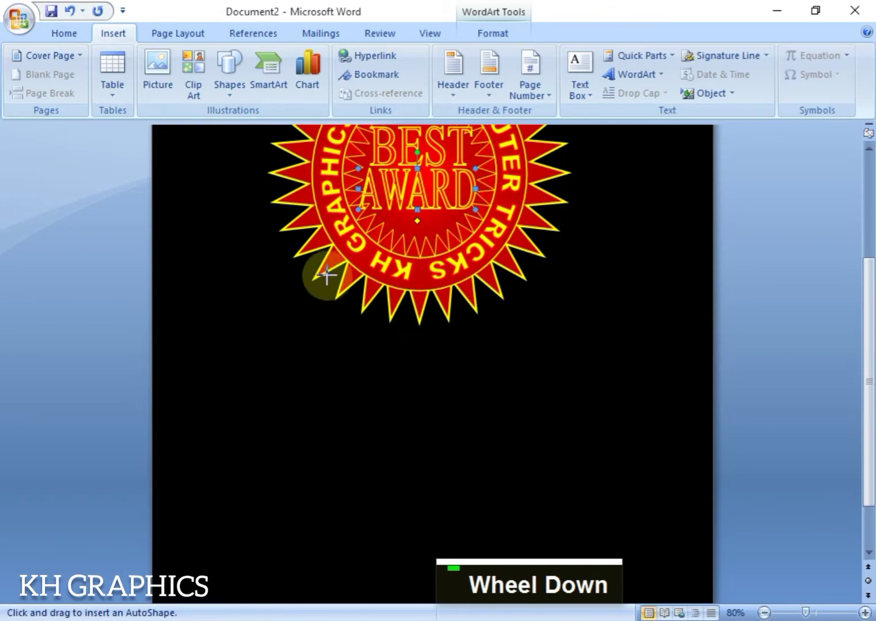
click(246, 346)
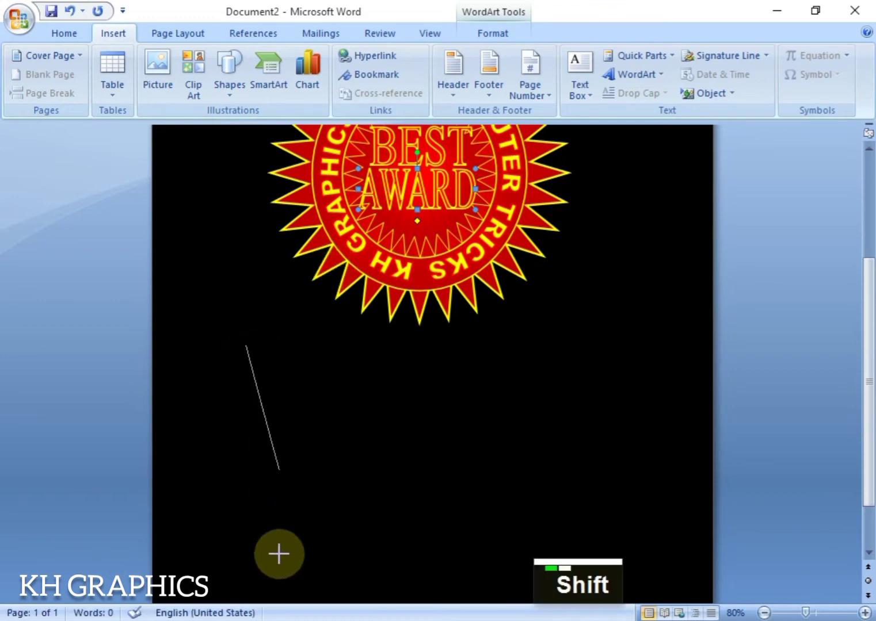
shift+click(244, 556)
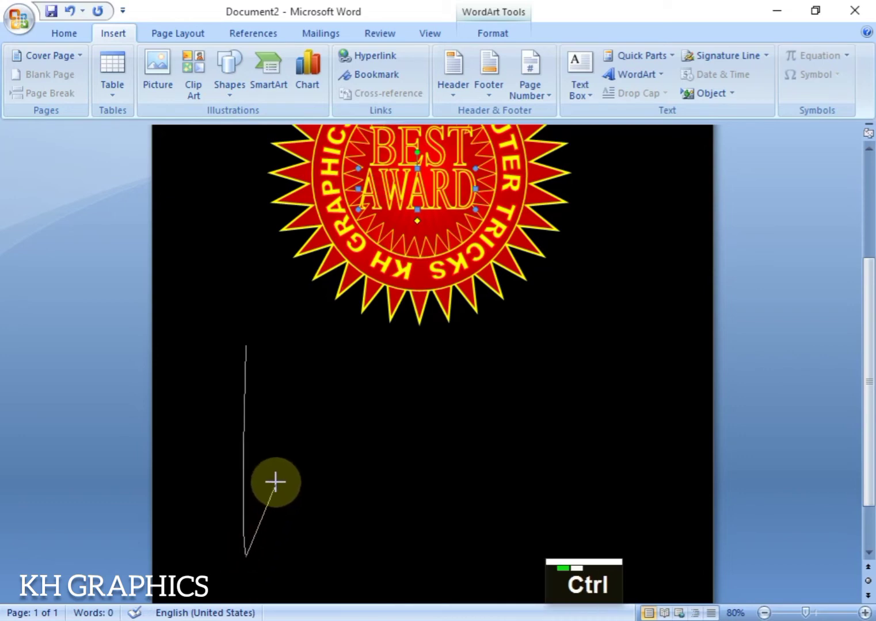
ctrl+shift+click(275, 505)
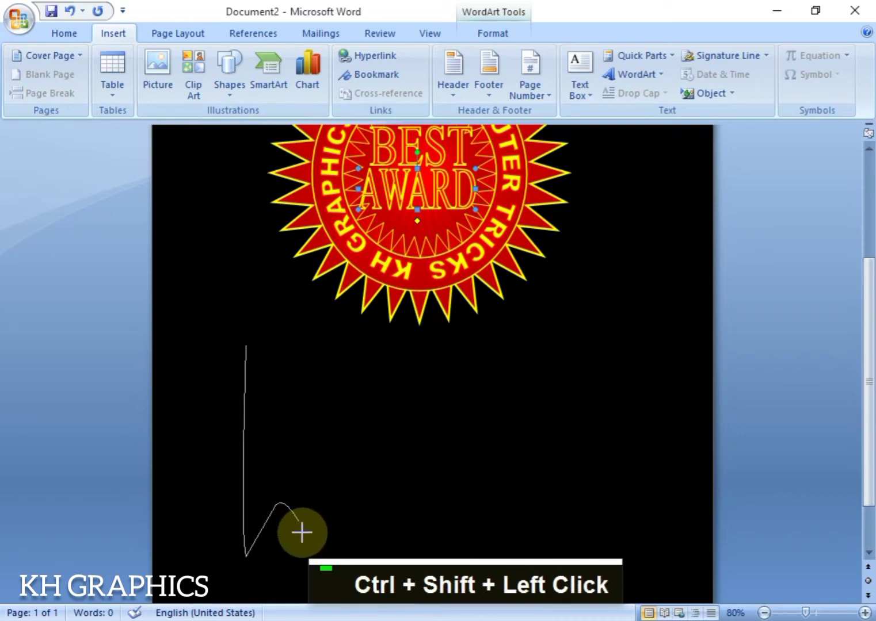
ctrl+click(311, 551)
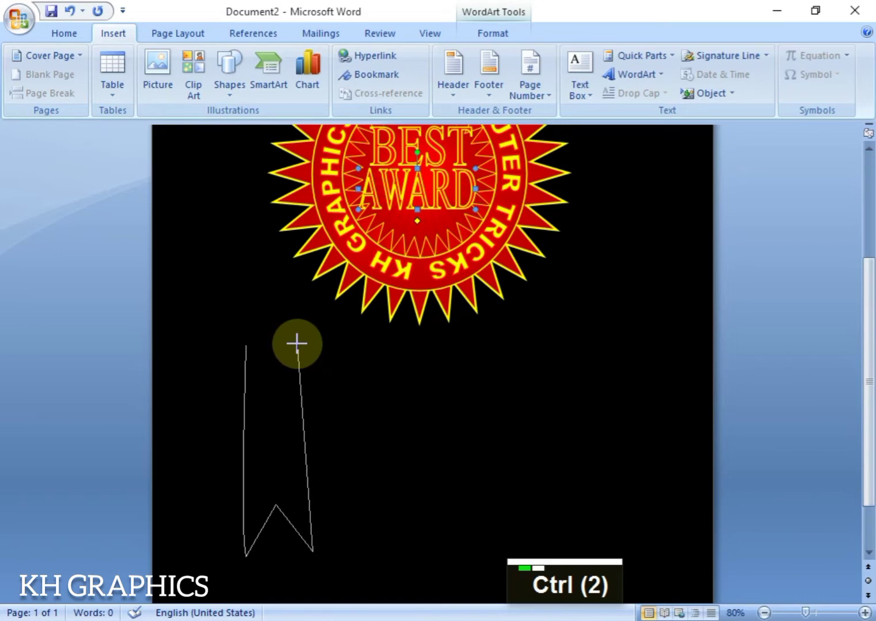
ctrl+click(297, 343)
ctrl+click(251, 345)
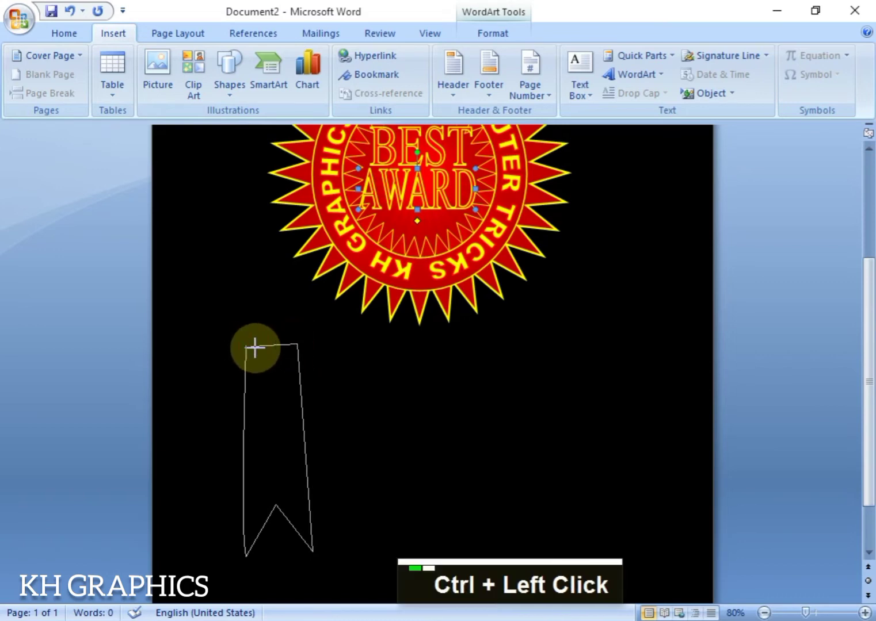
ctrl+click(244, 349)
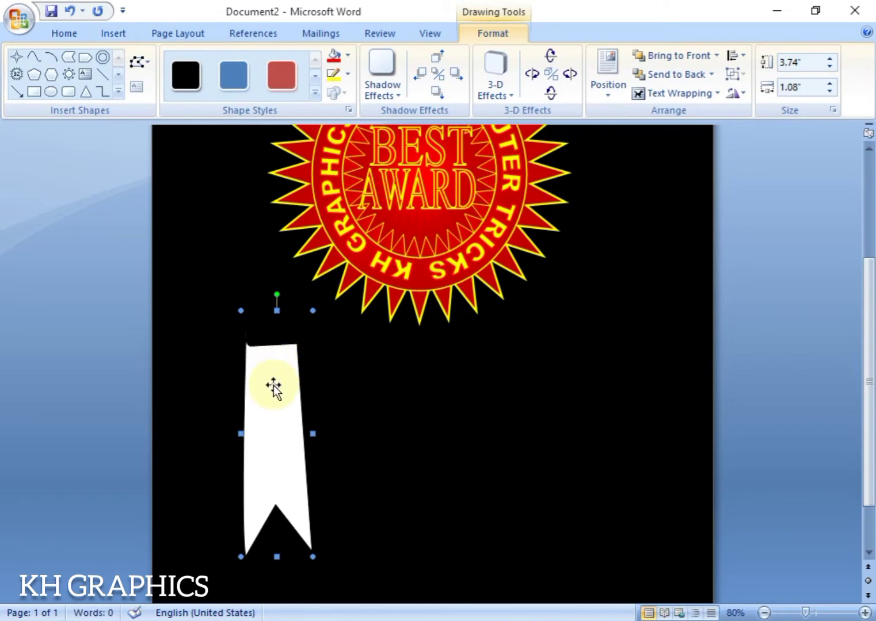
- Place the ribbon tilted clockwise over the badge's lower-left edge and lengthen it to about 4.4"
drag(272, 385, 344, 286)
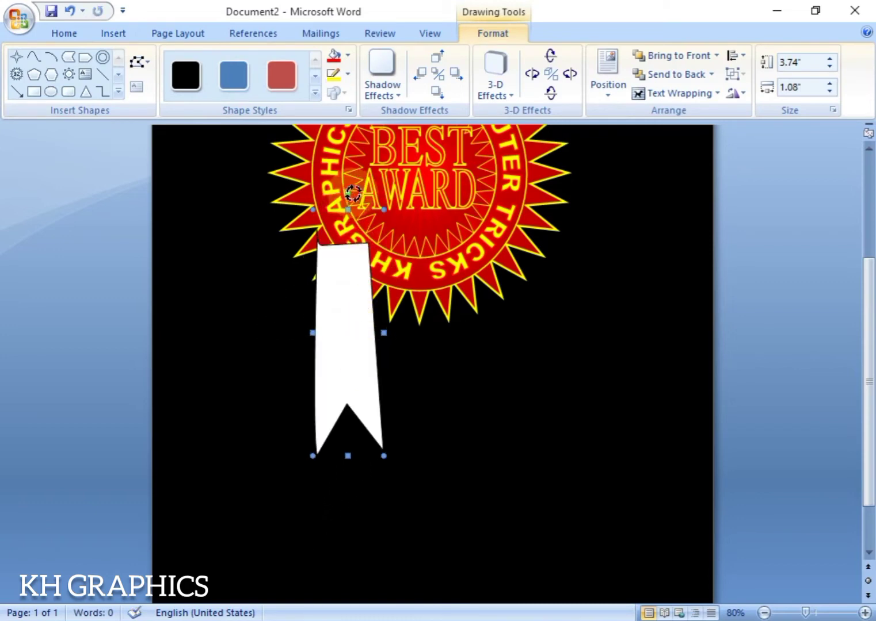
drag(352, 194, 379, 225)
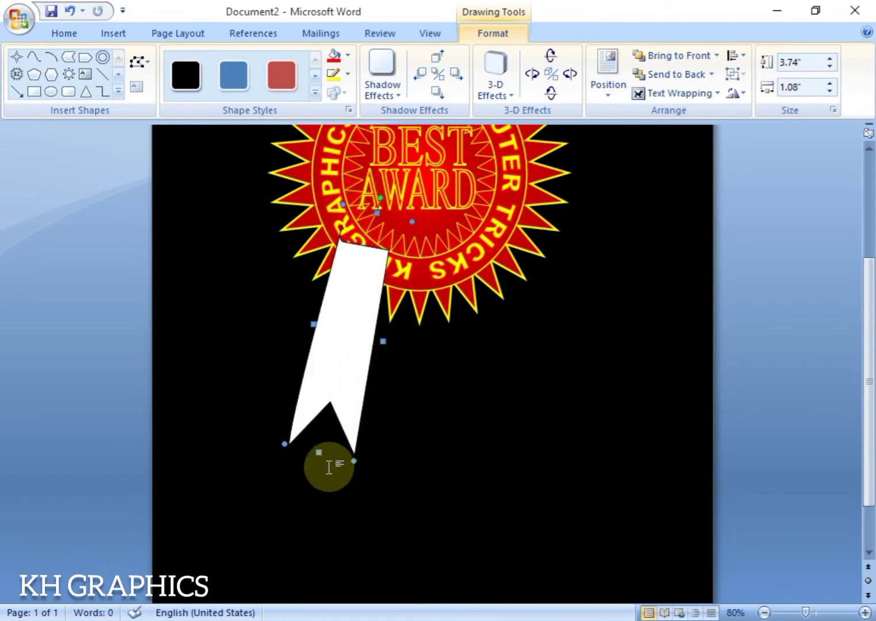
drag(319, 452, 308, 495)
drag(335, 379, 346, 380)
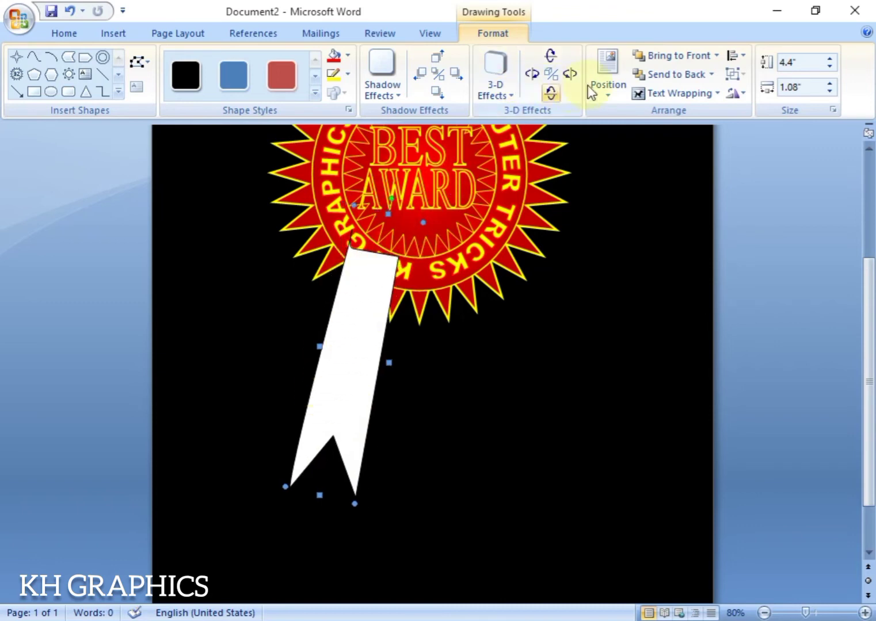
- Set the ribbon's text wrapping to Behind Text and fill it with a two-colour From center gradient, dark red edges to a red middle
click(684, 93)
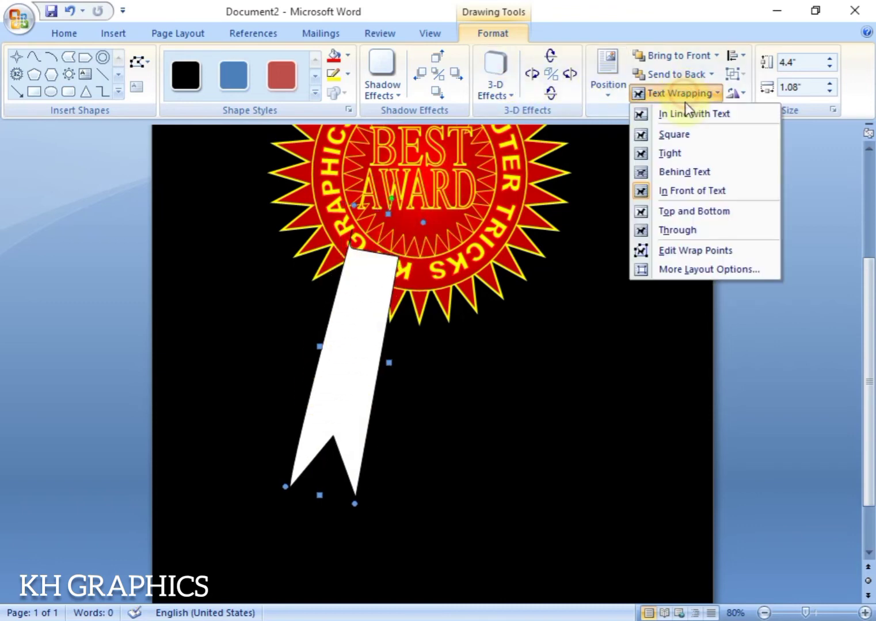
click(687, 174)
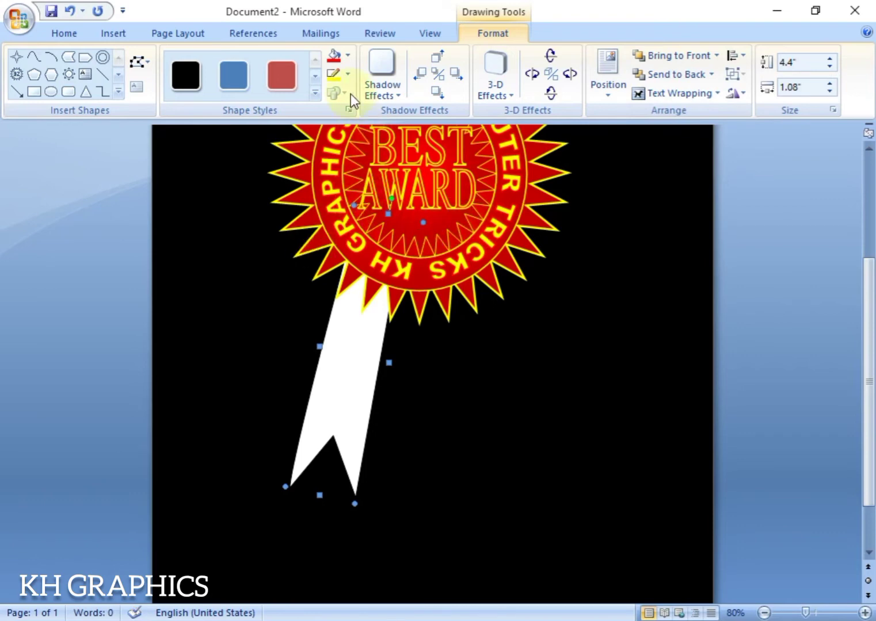
click(348, 57)
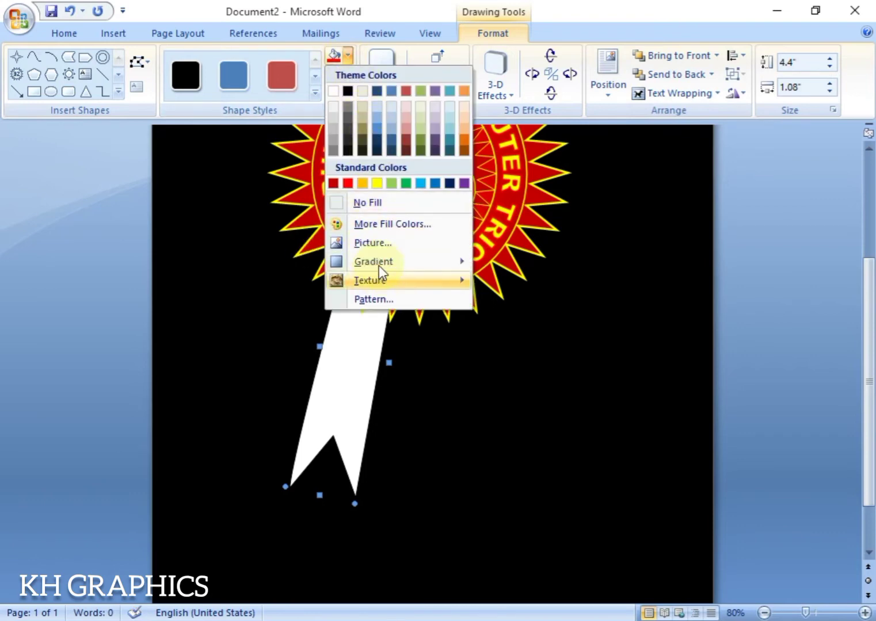
mouse_move(378, 266)
click(612, 602)
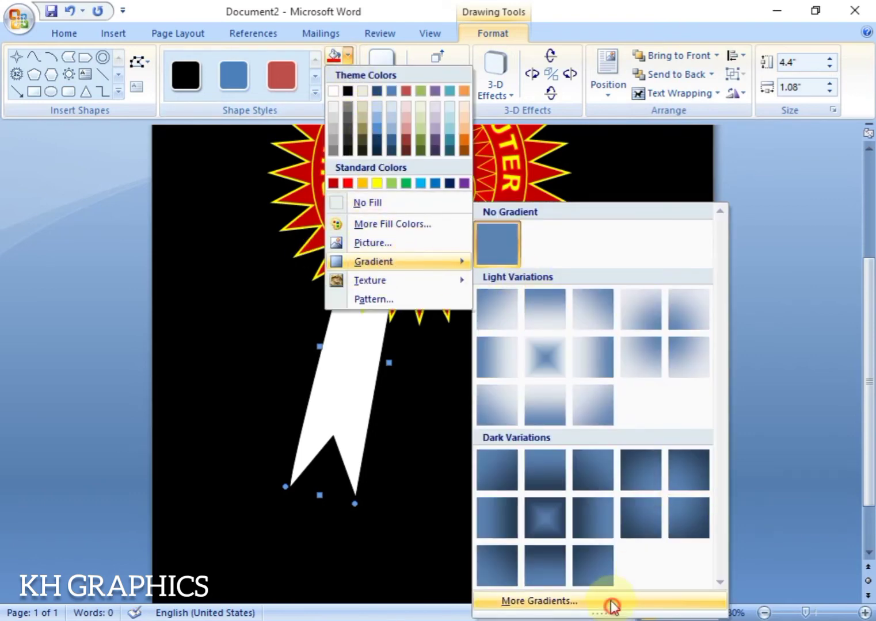
click(551, 179)
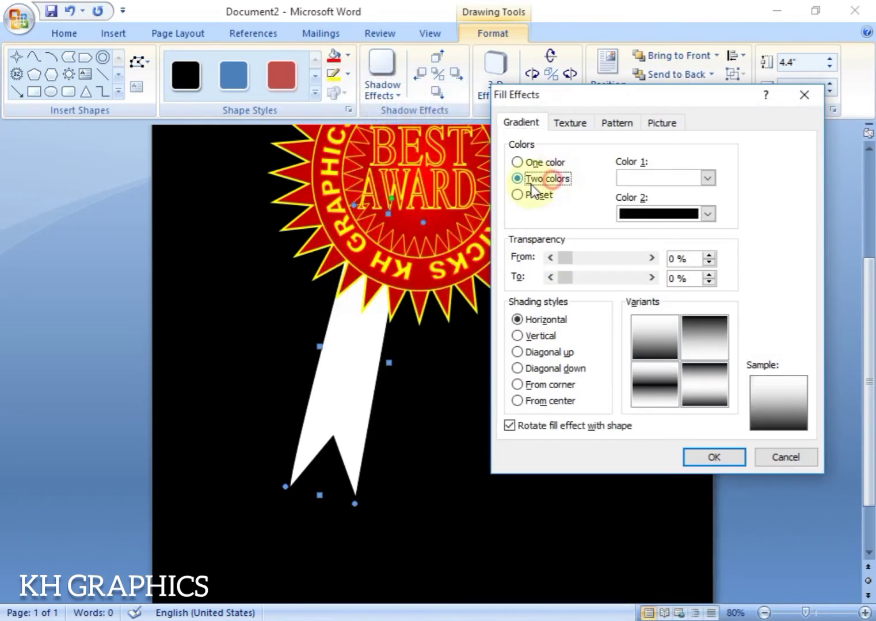
click(707, 178)
click(629, 304)
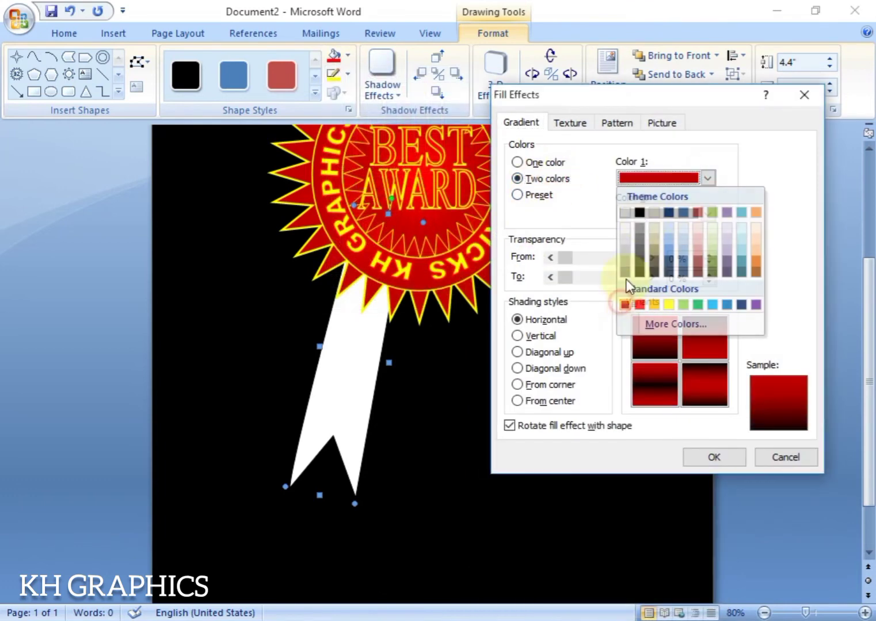
click(658, 213)
click(639, 341)
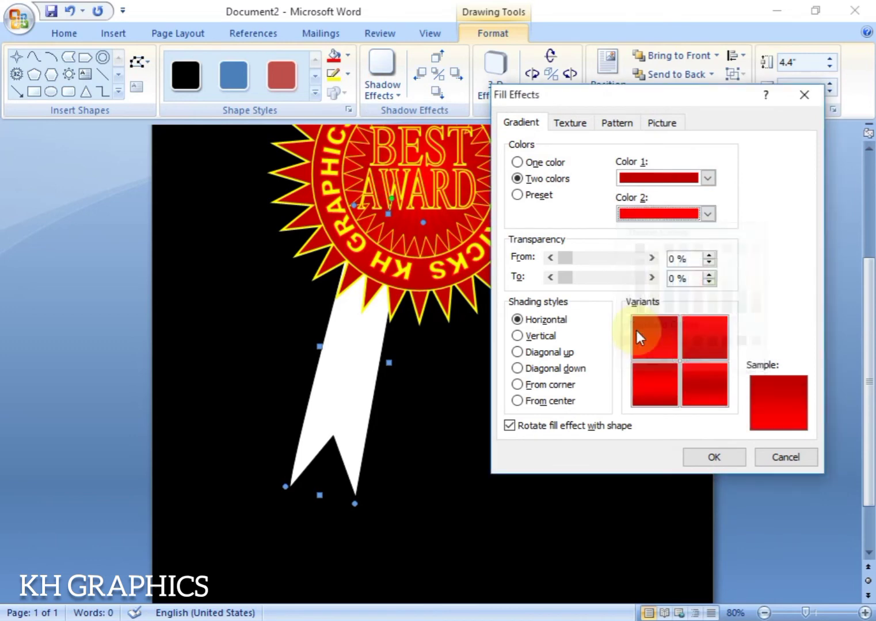
click(521, 401)
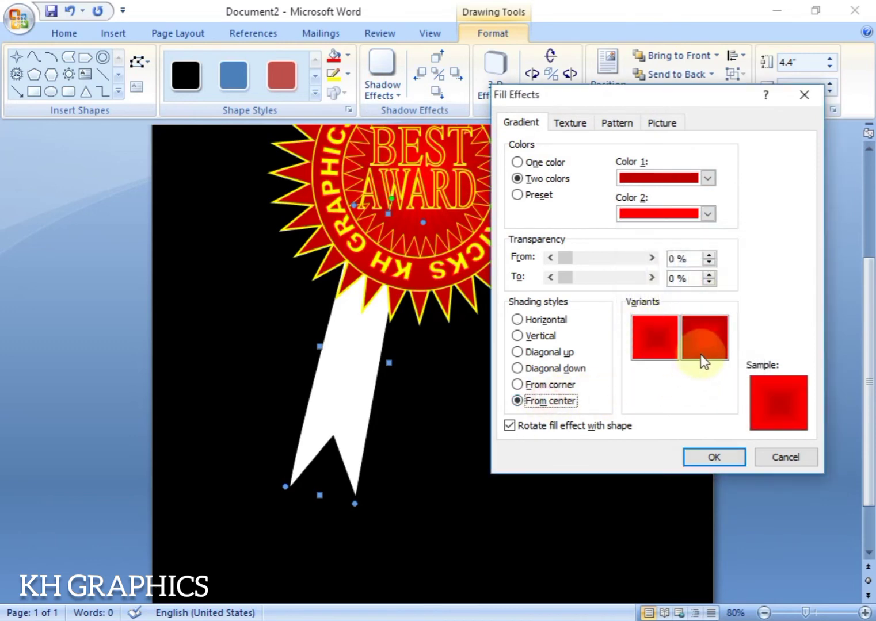
click(702, 351)
click(714, 457)
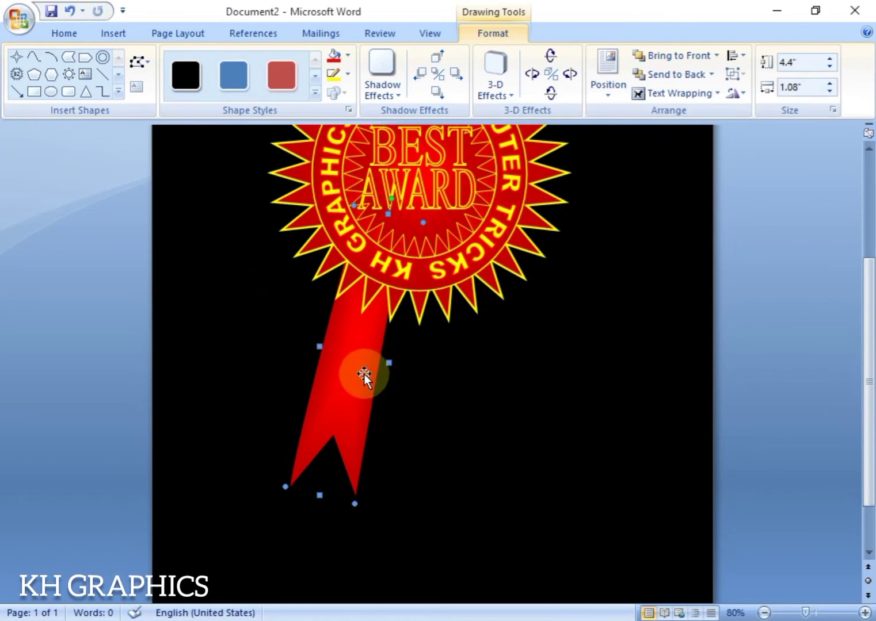
- Give the ribbon a yellow 1½ pt outline, nudge it slightly to the right and deselect it
click(335, 74)
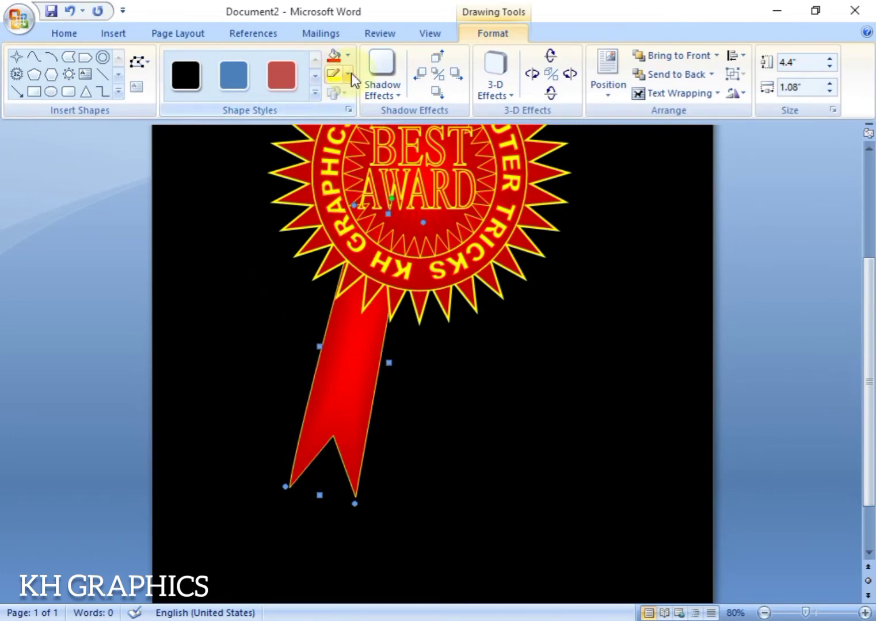
click(349, 74)
mouse_move(382, 269)
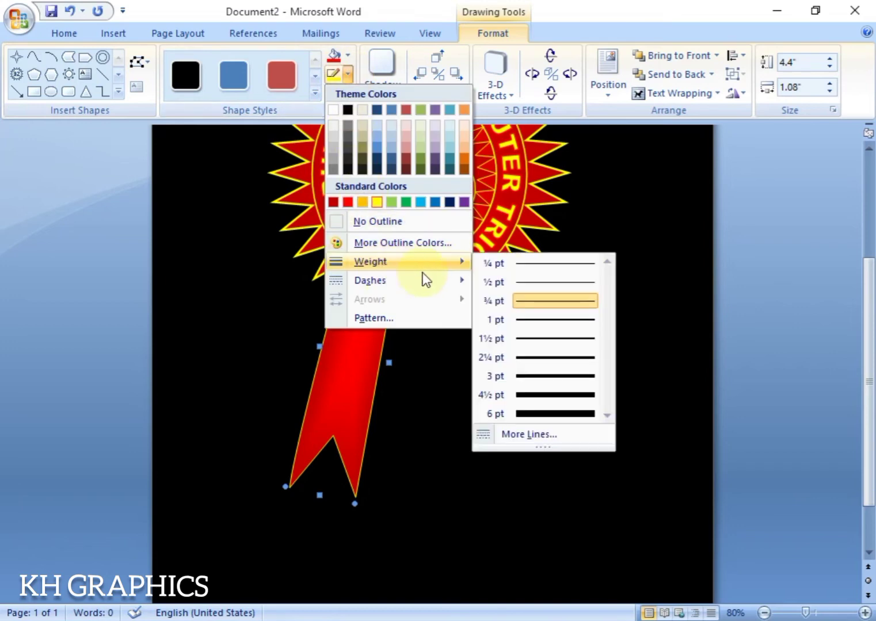
click(554, 344)
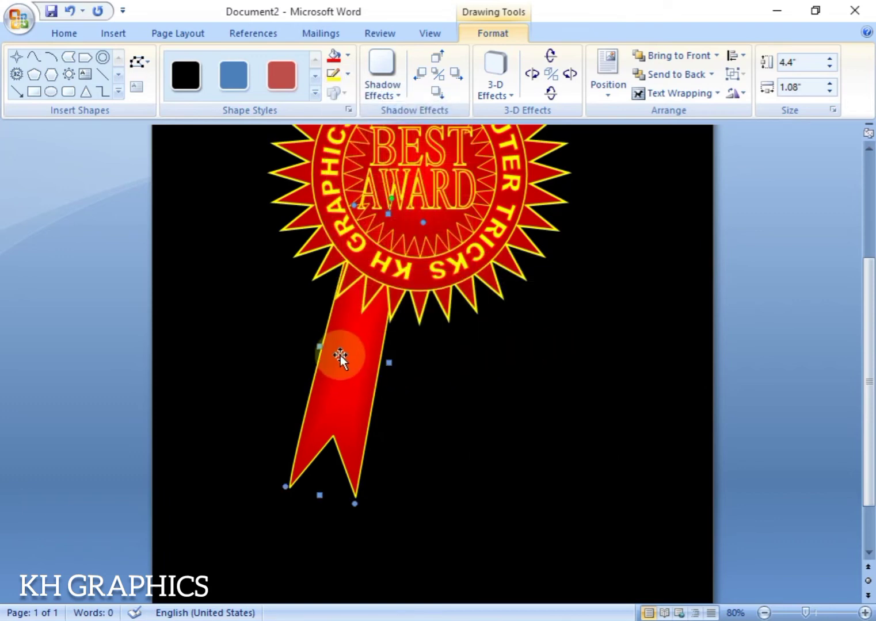
key(Right)
key(Right)
key(Right)
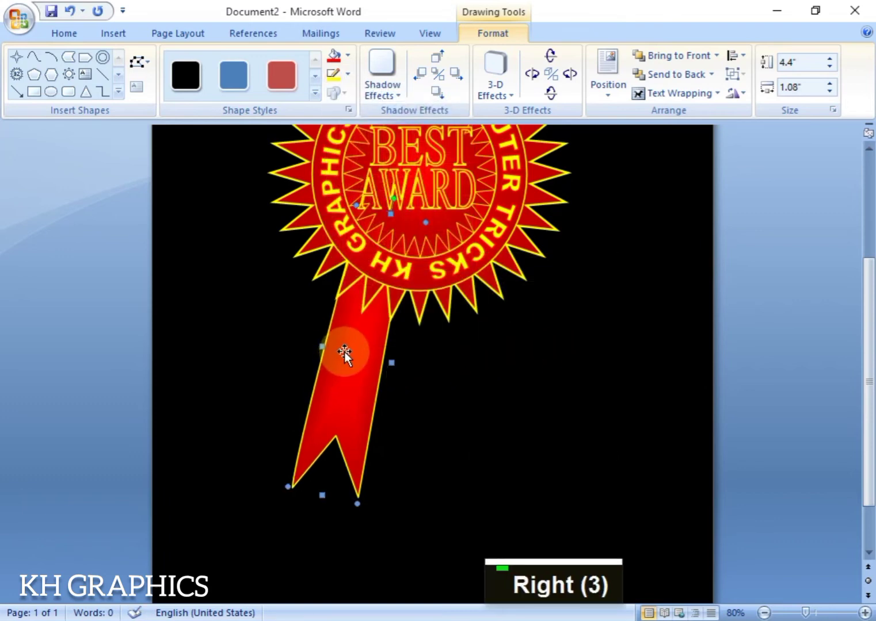
double_click(473, 413)
- Draw a small 4-Point Star about 0.3" high and 0.22" wide on the upper part of the ribbon near its left edge
scroll(315, 215, down, 2)
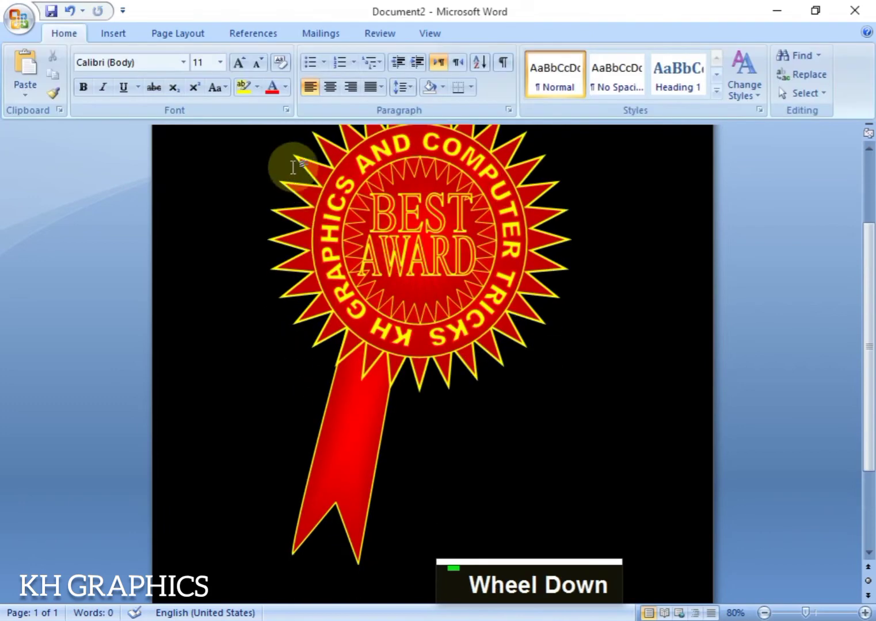
scroll(142, 42, down, 2)
click(120, 34)
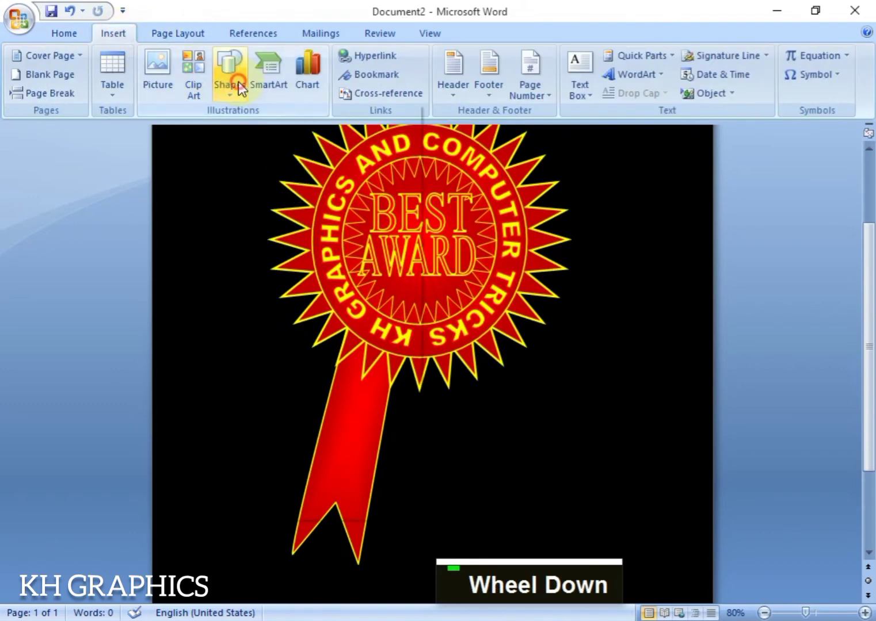
click(239, 81)
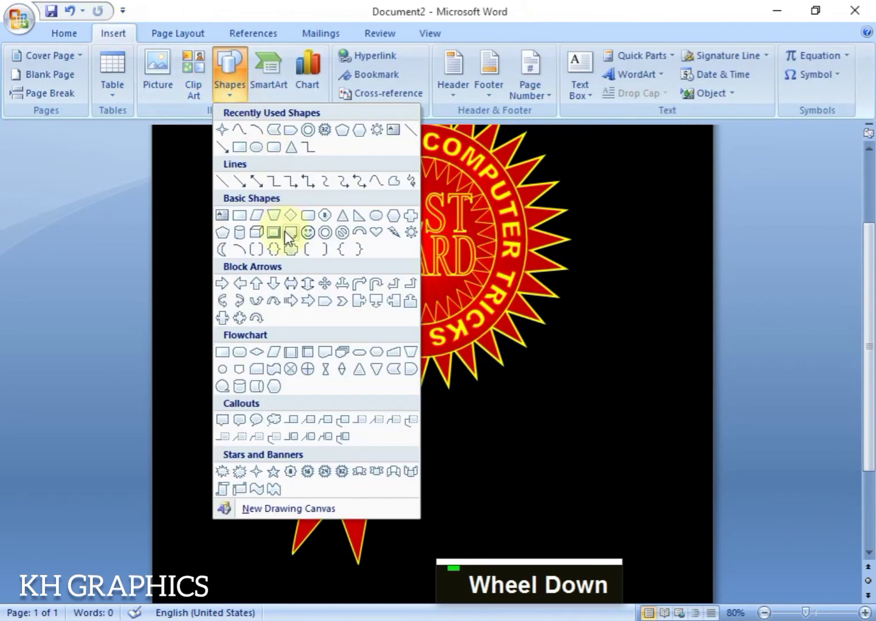
click(258, 471)
scroll(353, 457, up, 1)
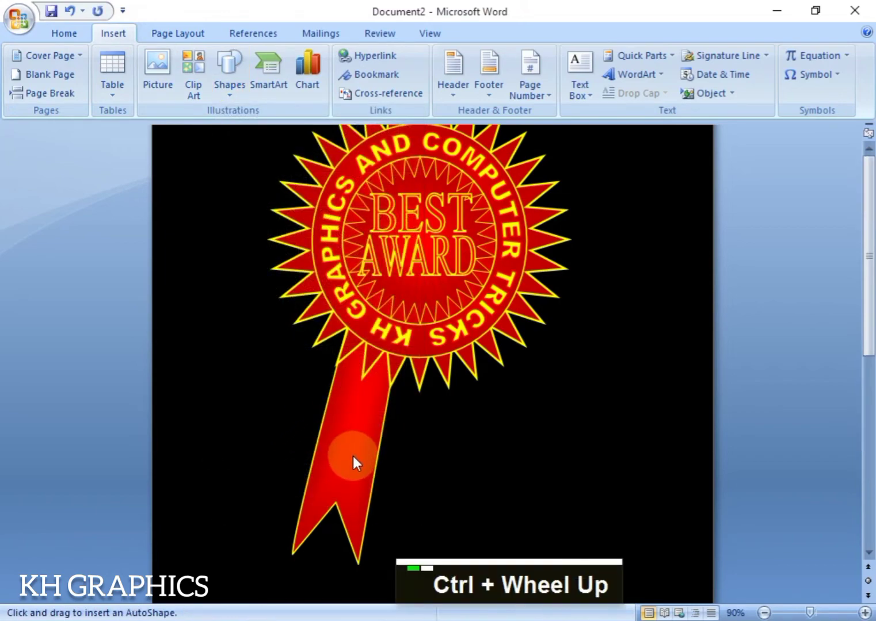
scroll(353, 455, up, 5)
scroll(354, 424, down, 5)
scroll(282, 348, up, 4)
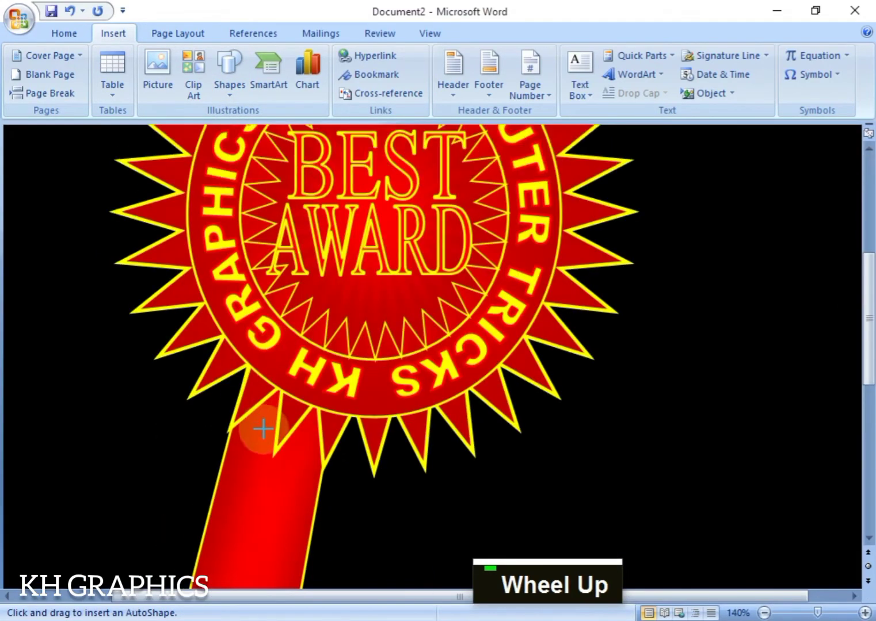
scroll(263, 428, down, 3)
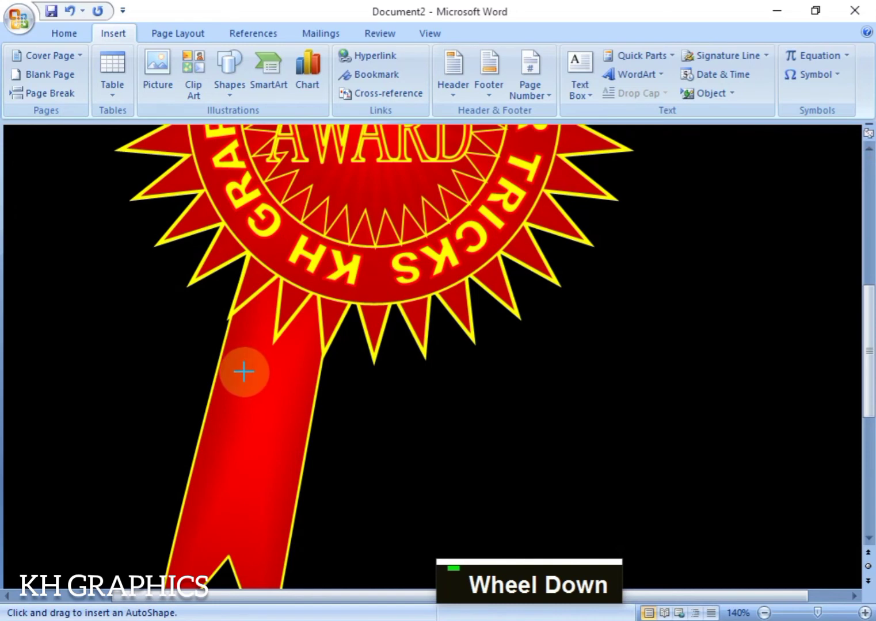
key(Right)
key(Right)
key(Right)
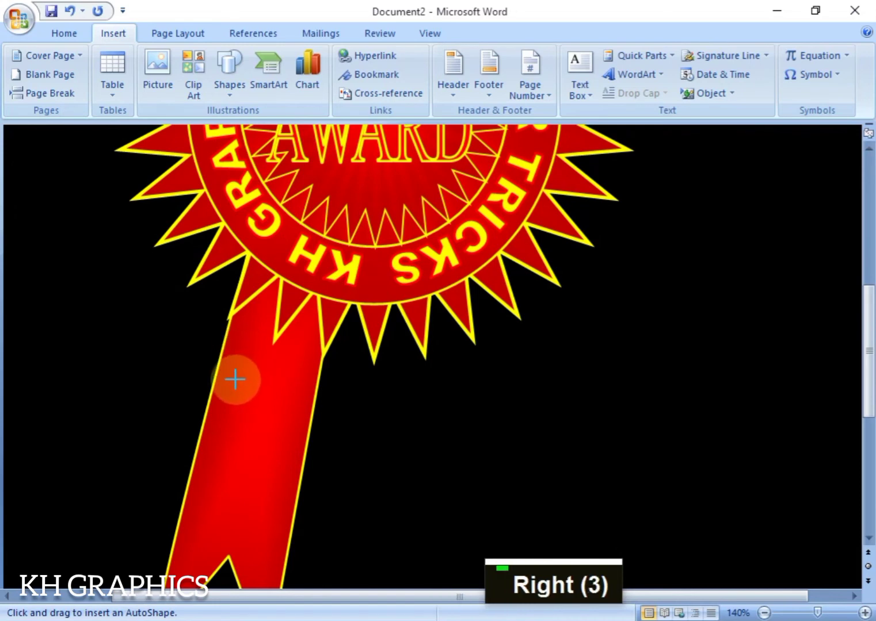
drag(236, 363, 260, 394)
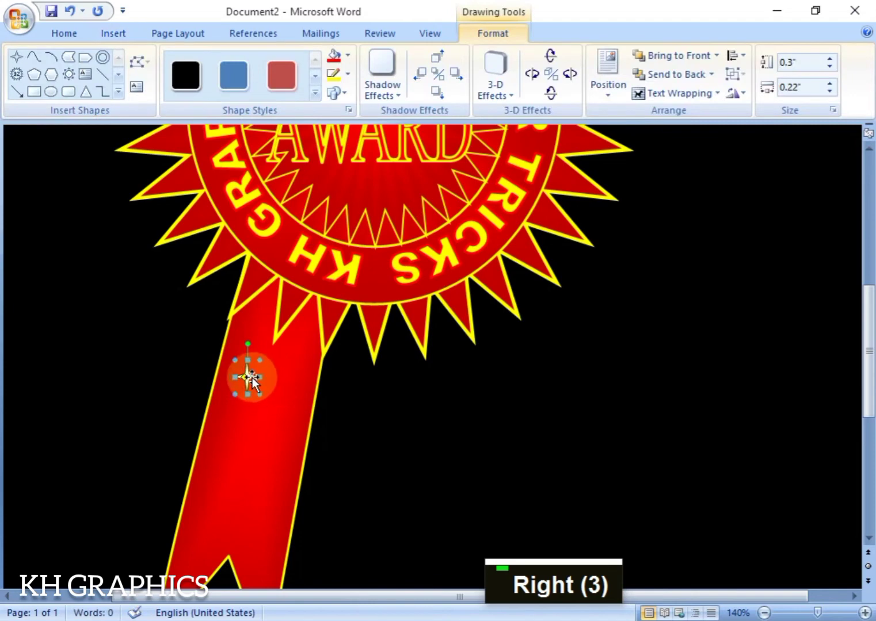
- Copy the star four times across the ribbon: beside the original, below it, and one above each pointed tail
key(ctrl)
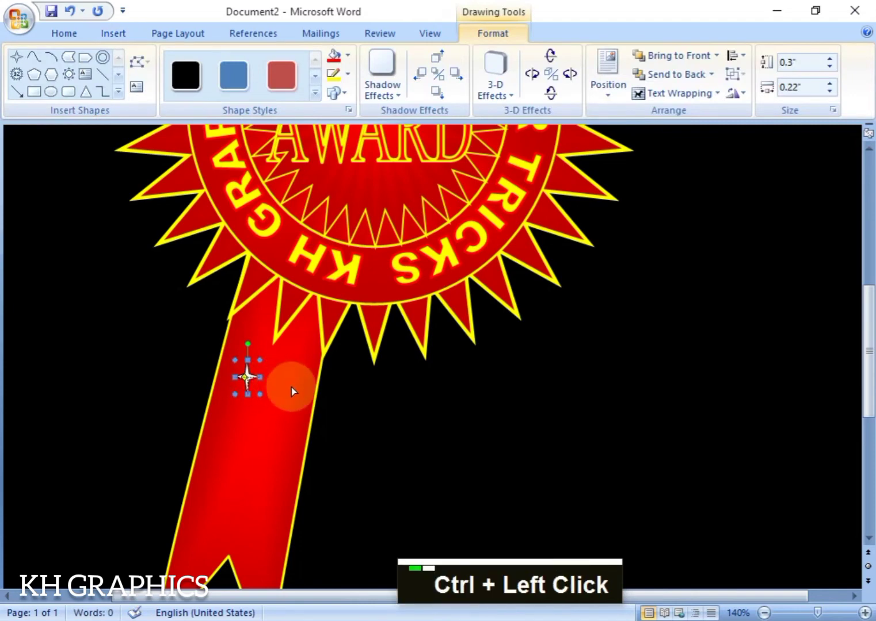
key(ctrl+z)
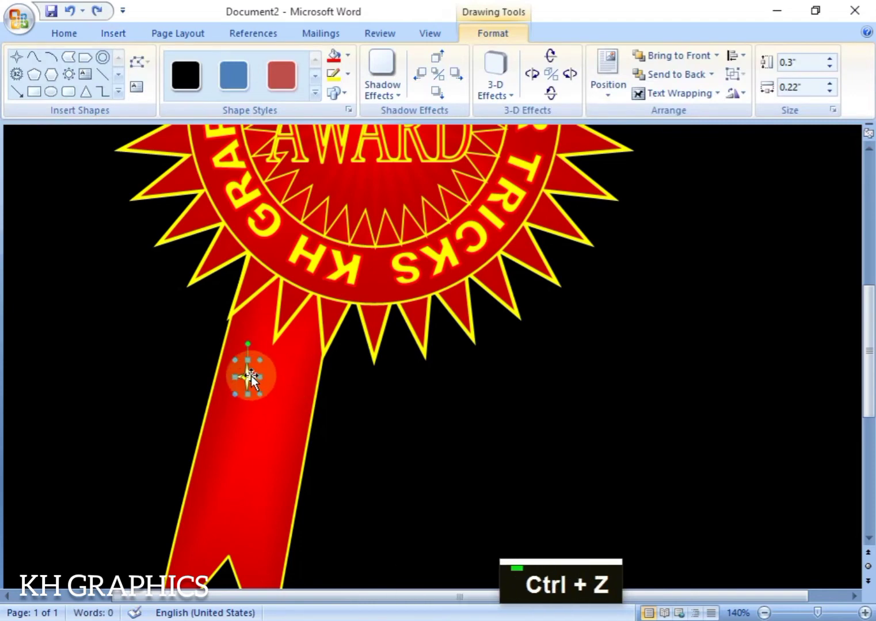
ctrl+drag(249, 376, 247, 452)
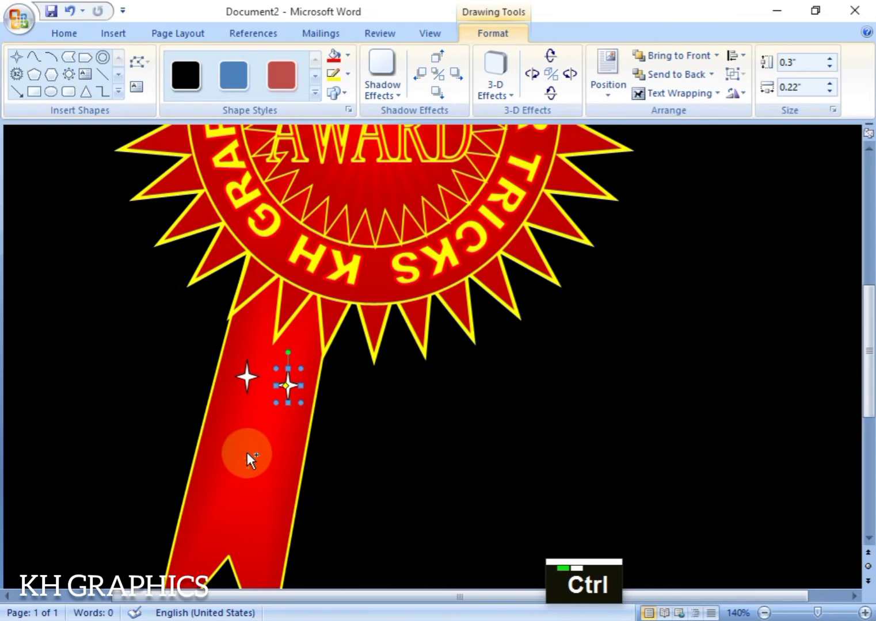
scroll(252, 456, down, 2)
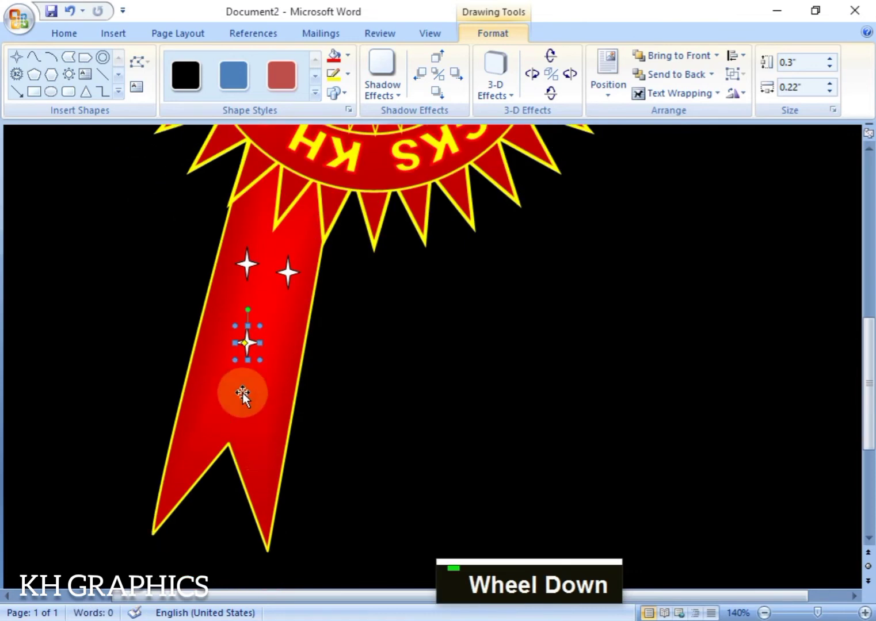
ctrl+drag(252, 343, 219, 393)
ctrl+drag(202, 437, 258, 461)
- Select every star except the one above the ribbon's left tail and give them a red fill and a yellow 1 pt outline
ctrl+click(243, 340)
ctrl+click(248, 264)
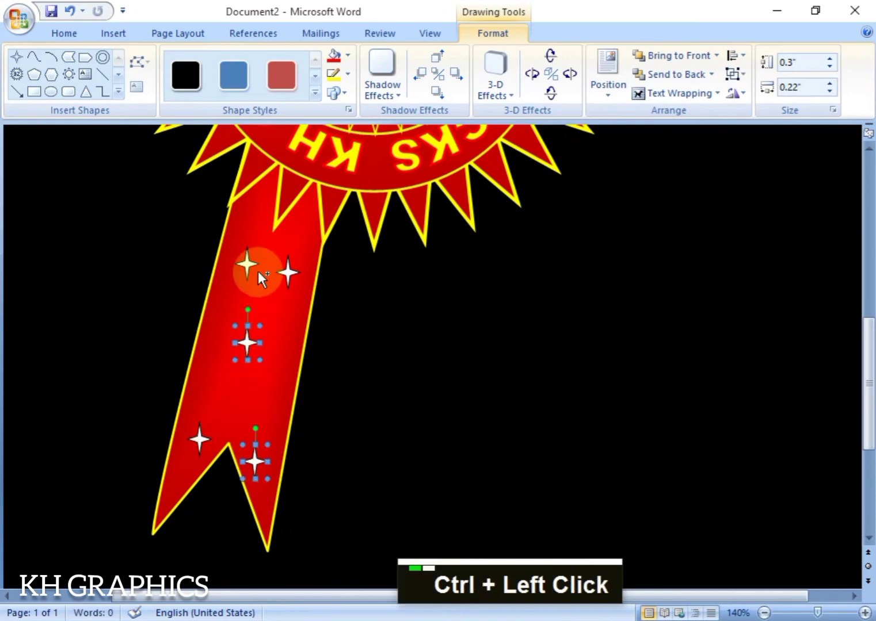
ctrl+click(289, 274)
ctrl+click(286, 270)
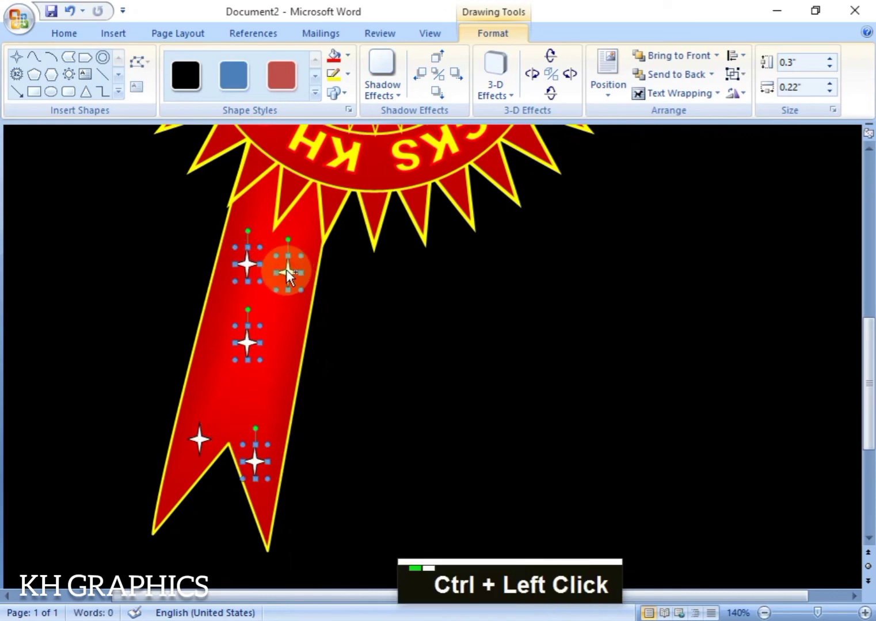
click(339, 59)
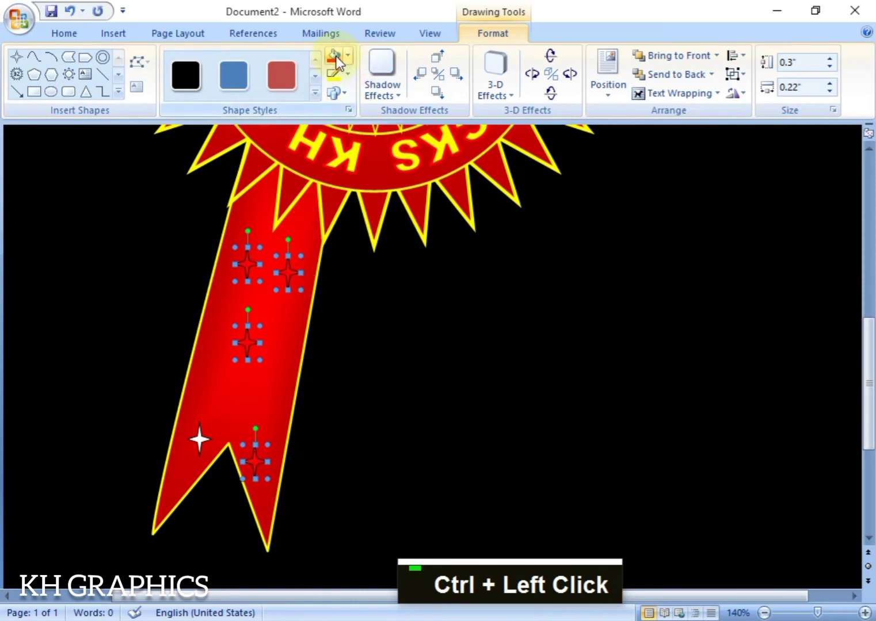
click(336, 77)
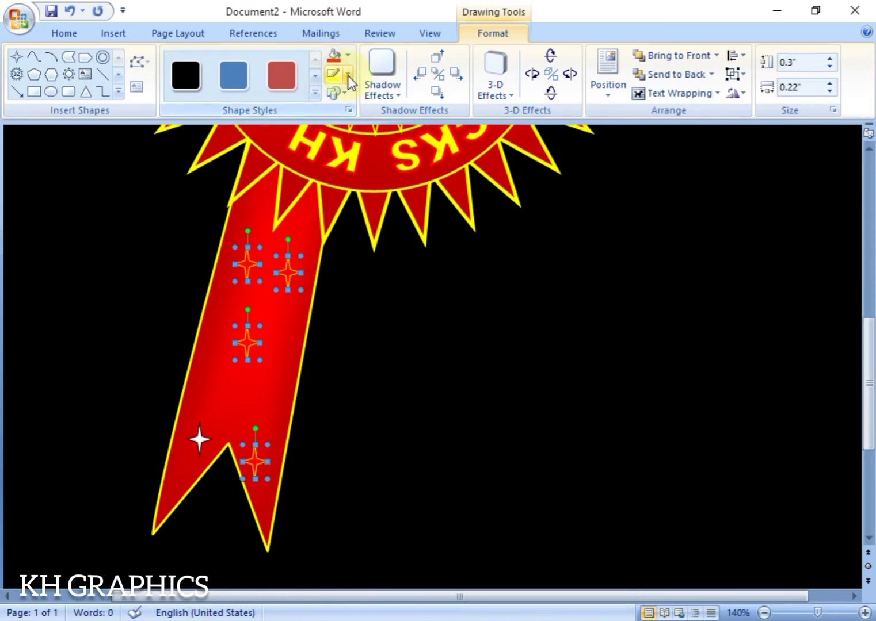
click(347, 75)
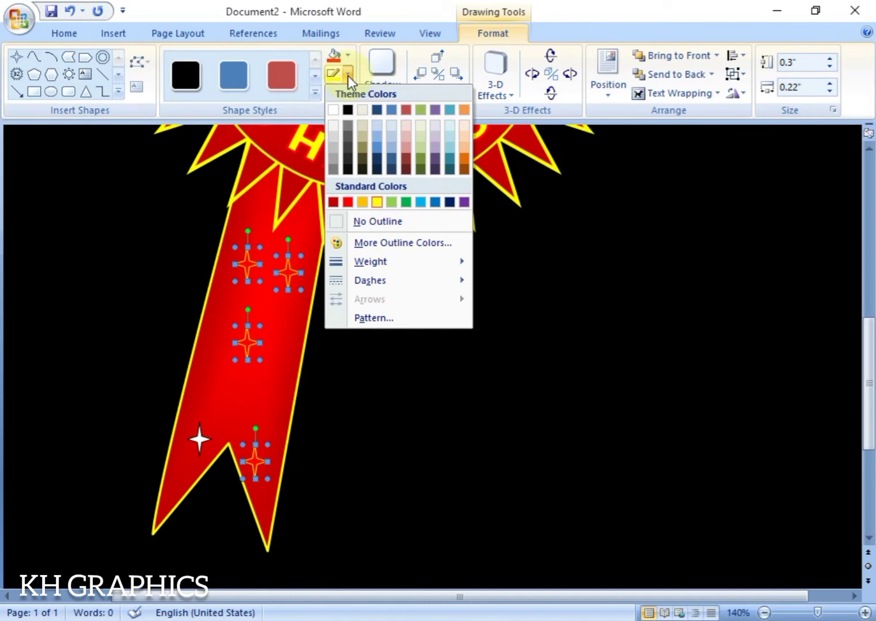
mouse_move(387, 270)
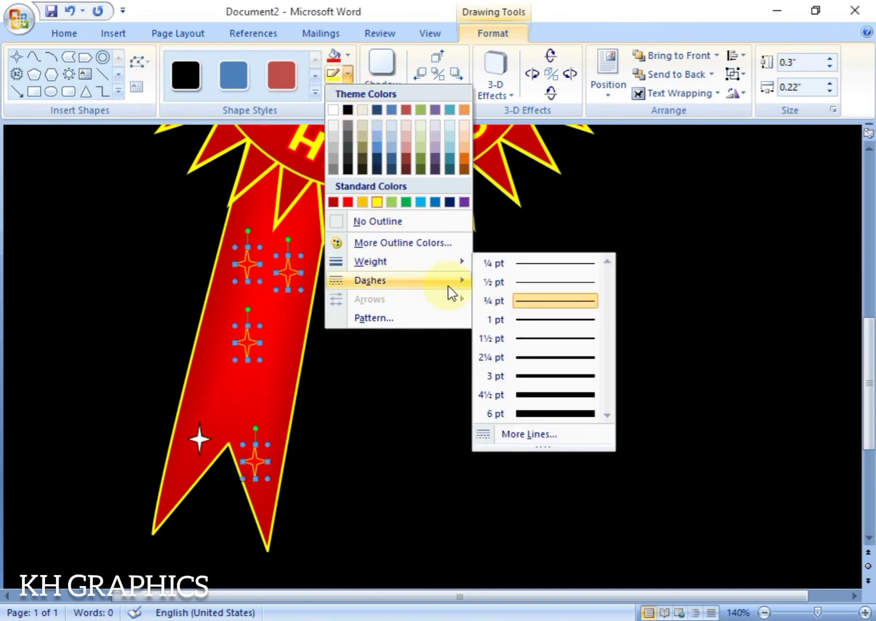
click(528, 318)
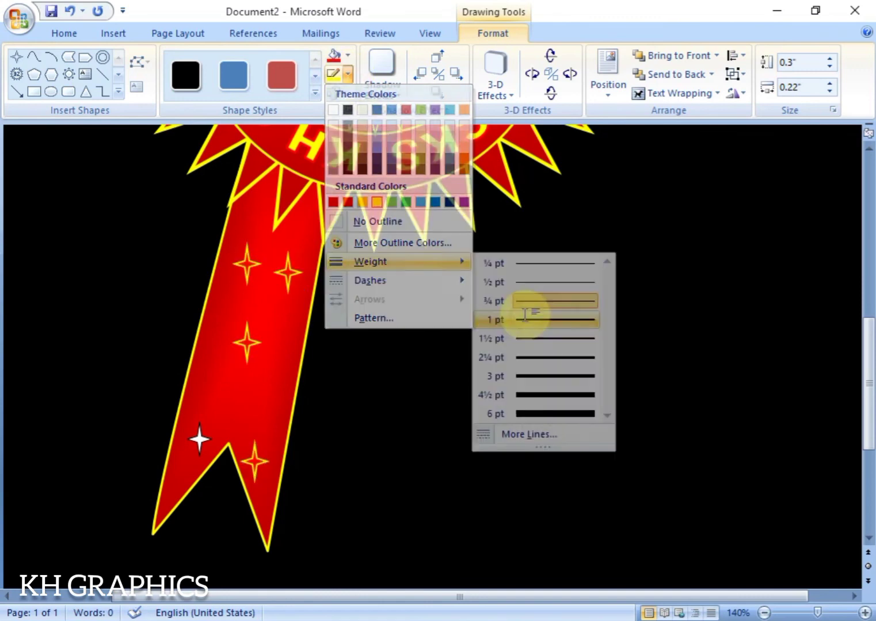
- Give the star above the ribbon's left tail a red fill and a yellow 1½ pt outline
click(201, 439)
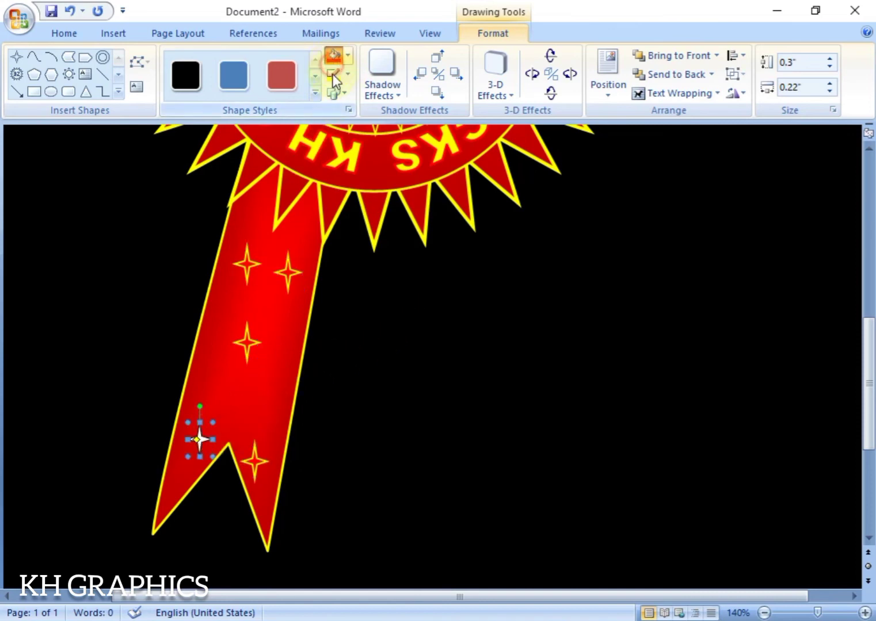
click(347, 74)
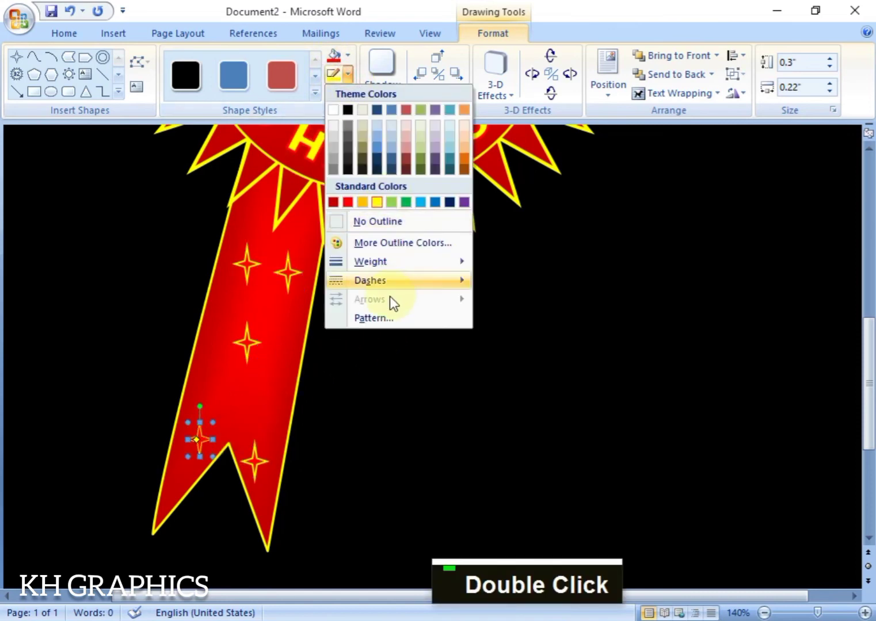
mouse_move(423, 263)
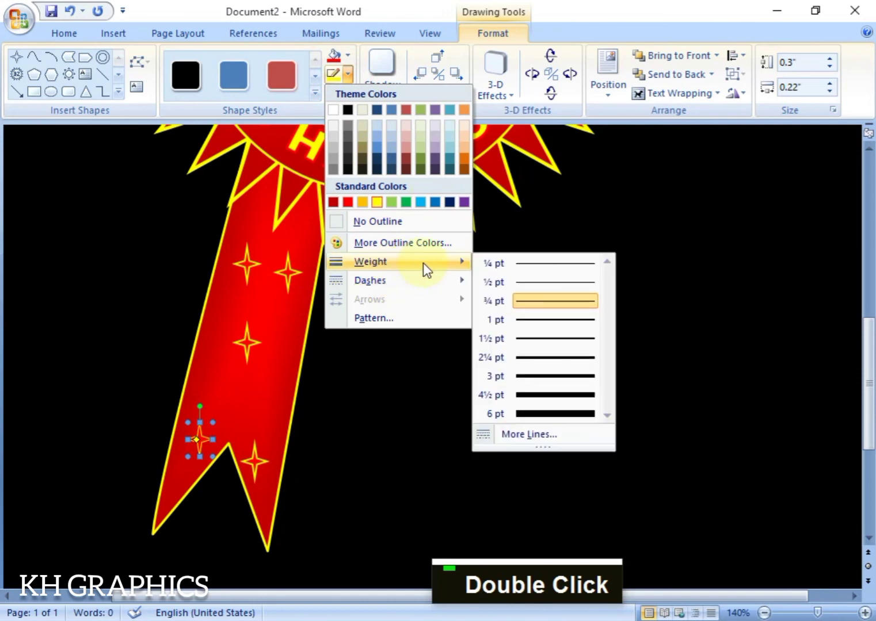
click(527, 340)
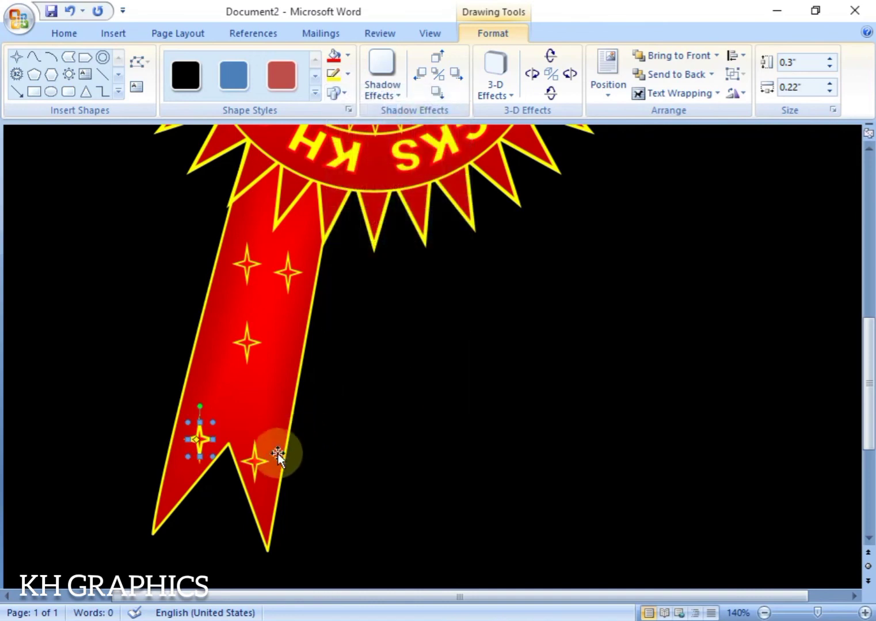
- Set the outline weight of the other four stars on the ribbon to 1½ pt
ctrl+click(254, 460)
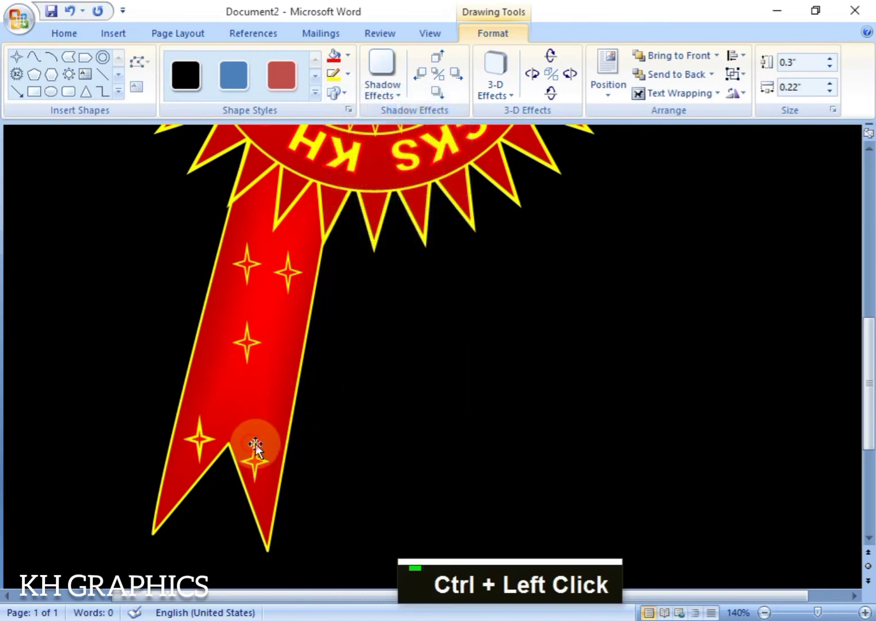
ctrl+click(246, 344)
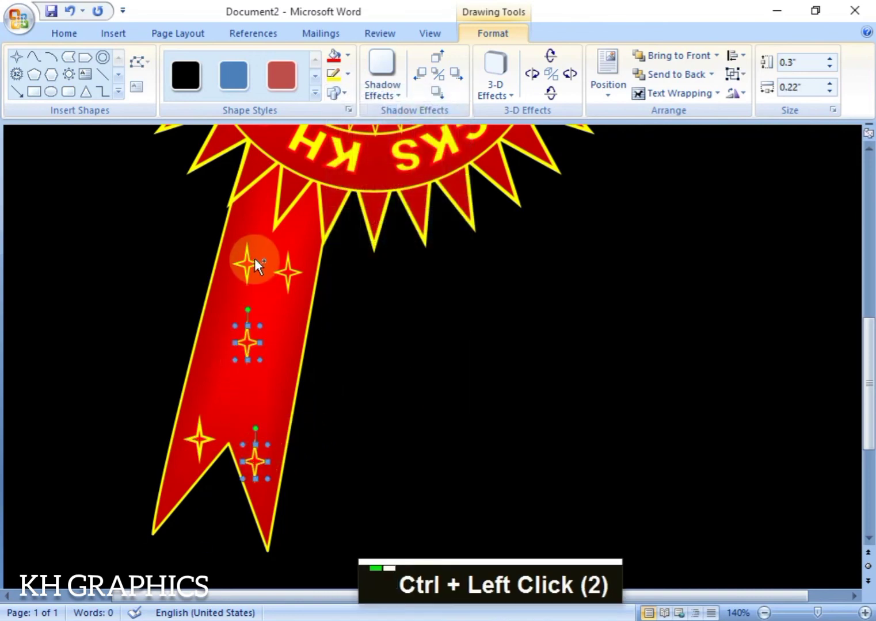
ctrl+click(287, 267)
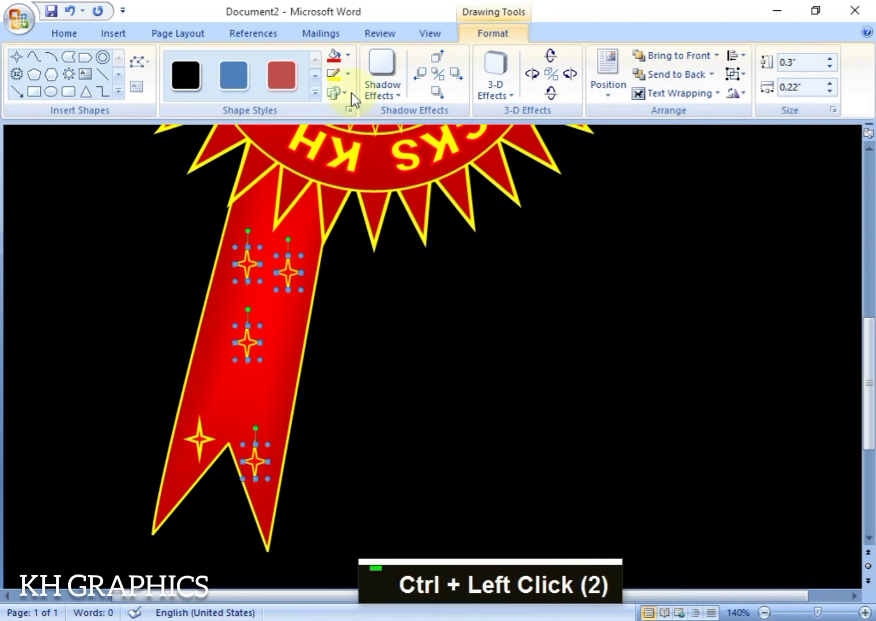
click(348, 73)
mouse_move(391, 260)
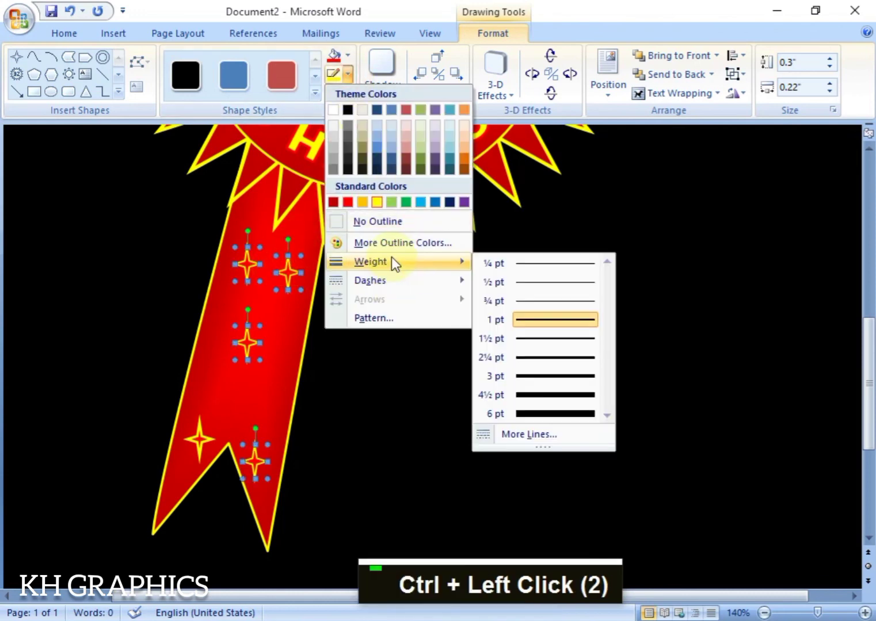
click(534, 341)
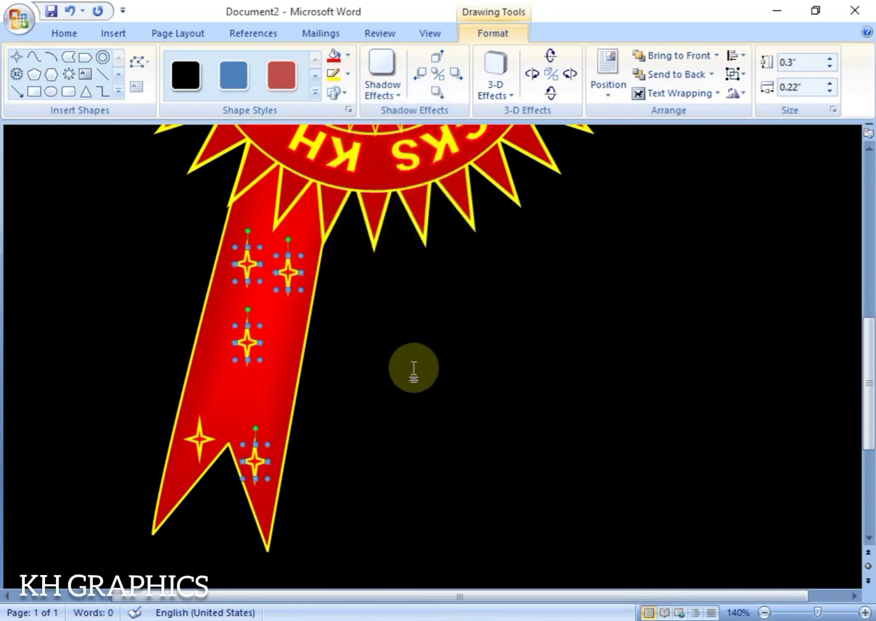
ctrl+click(284, 347)
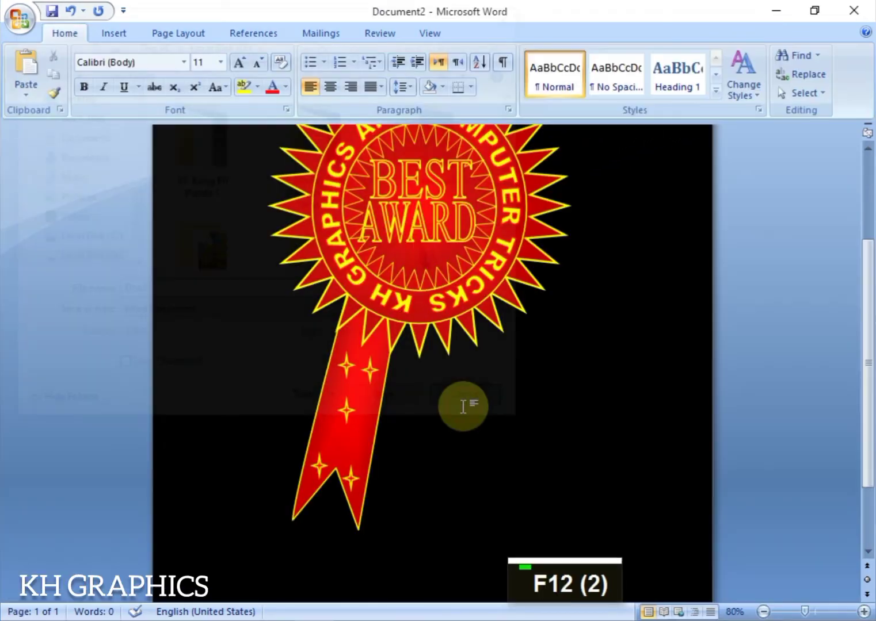
- Copy the ribbon with all its stars straight across to the right and group the copied pieces
click(357, 413)
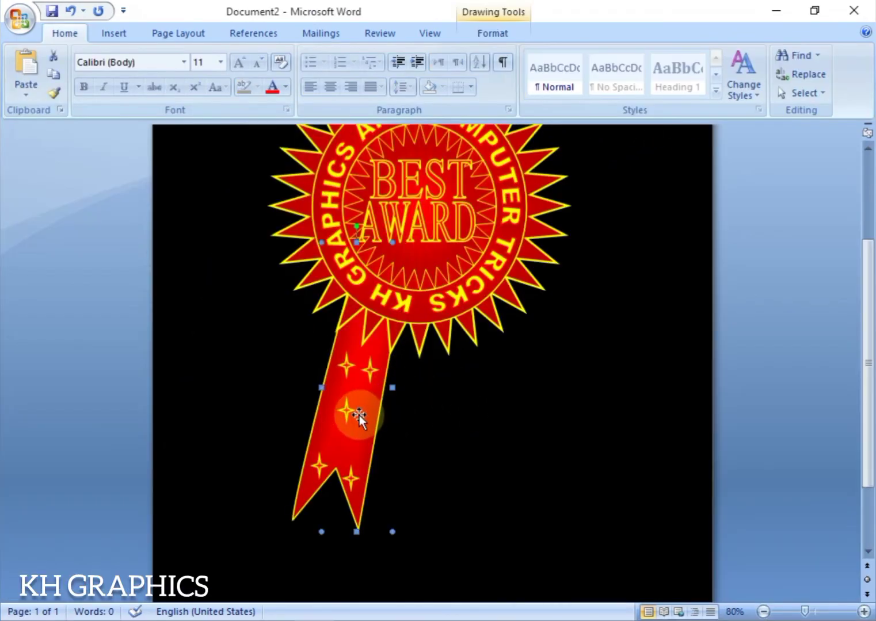
drag(359, 416, 446, 437)
key(ctrl+z)
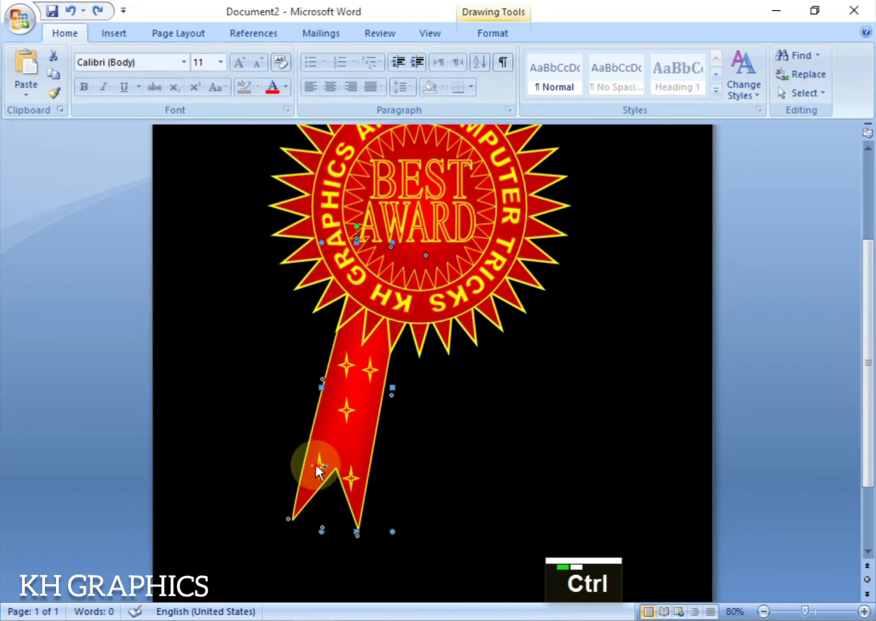
ctrl+click(317, 468)
key(ctrl)
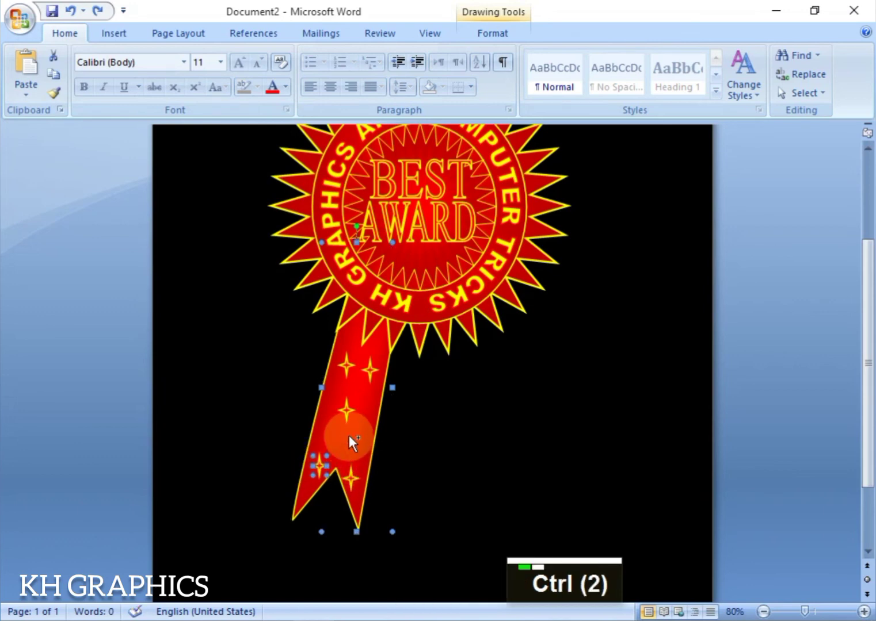
drag(349, 431, 506, 437)
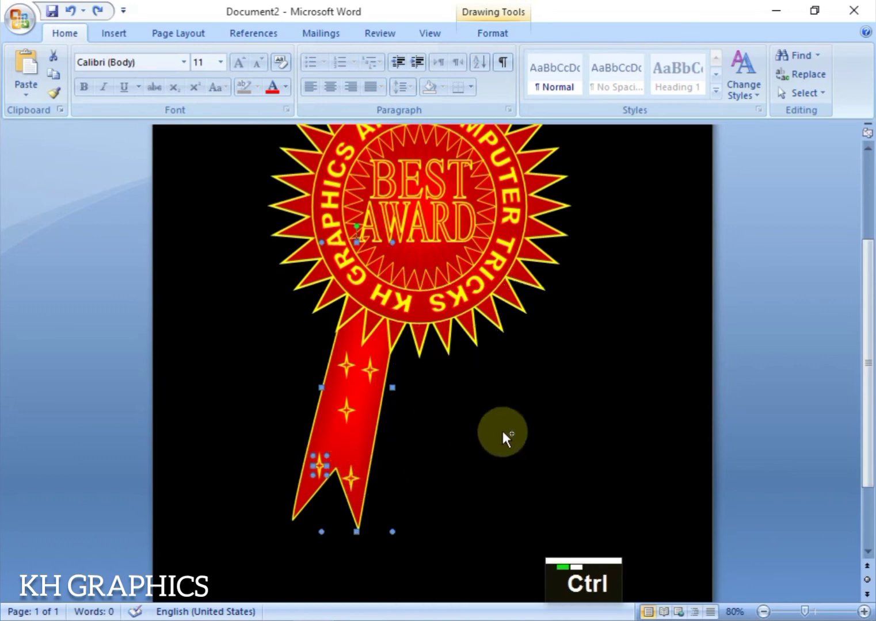
click(519, 33)
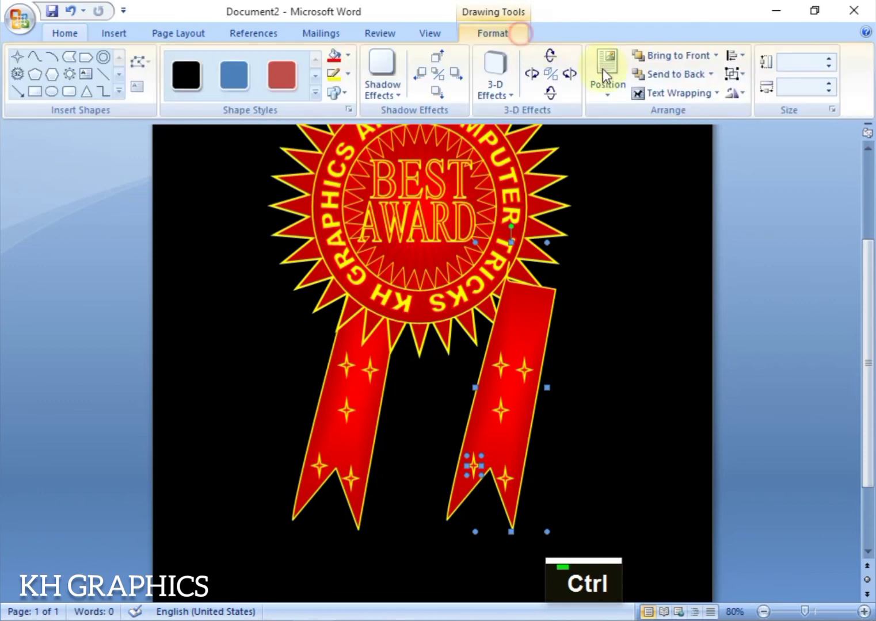
click(736, 74)
click(761, 98)
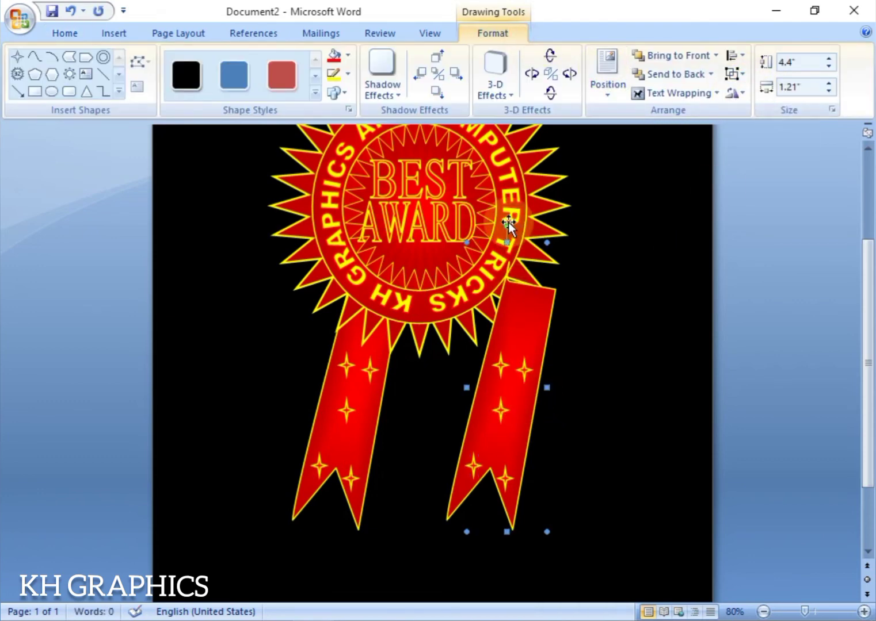
- Rotate the copied ribbon counterclockwise so its tails point down and right, and position its upper end over the badge's lower right rim
drag(509, 227, 418, 254)
click(487, 339)
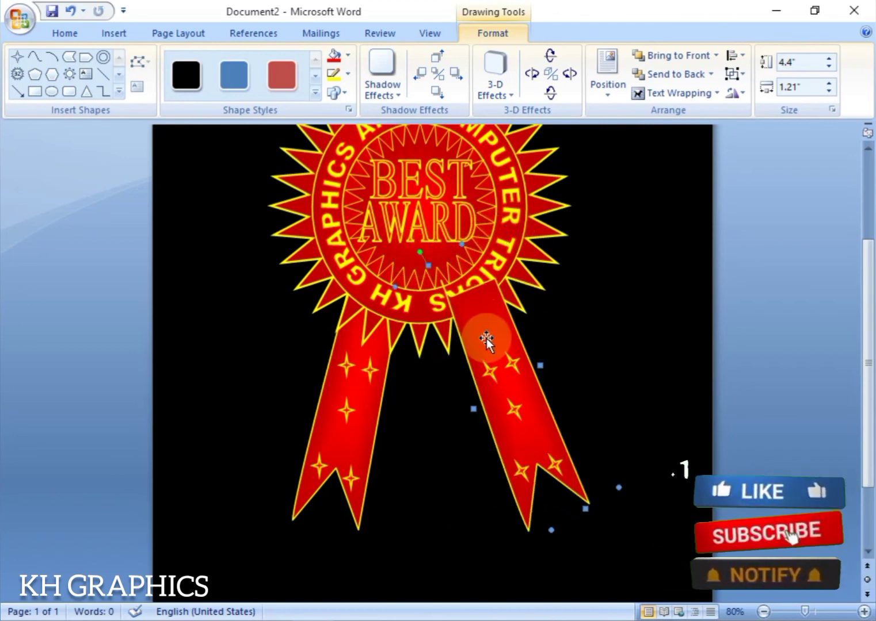
mouse_move(481, 342)
mouse_down()
mouse_move(463, 337)
mouse_move(471, 343)
mouse_up()
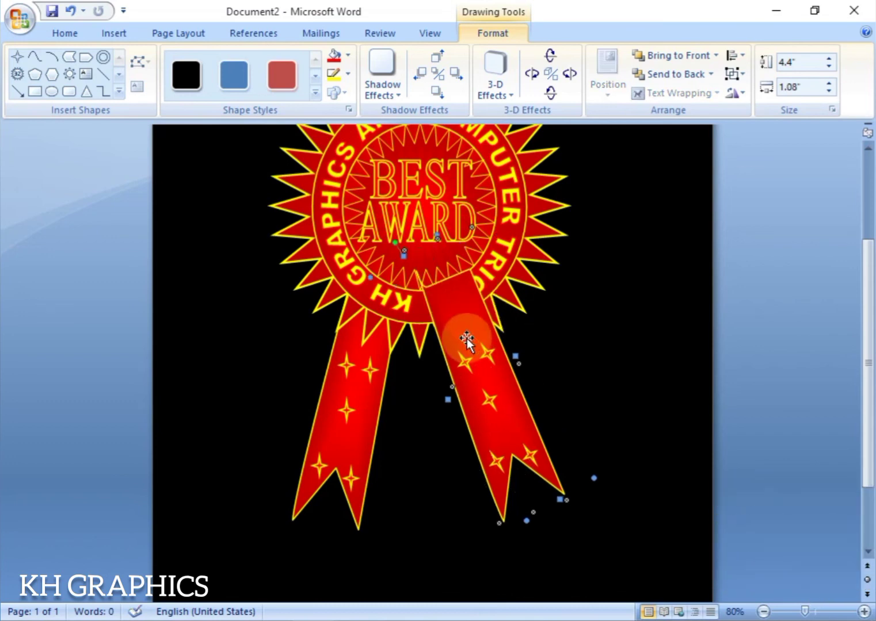
key(Down)
key(Down)
key(Right)
key(Down)
key(Down)
key(Right)
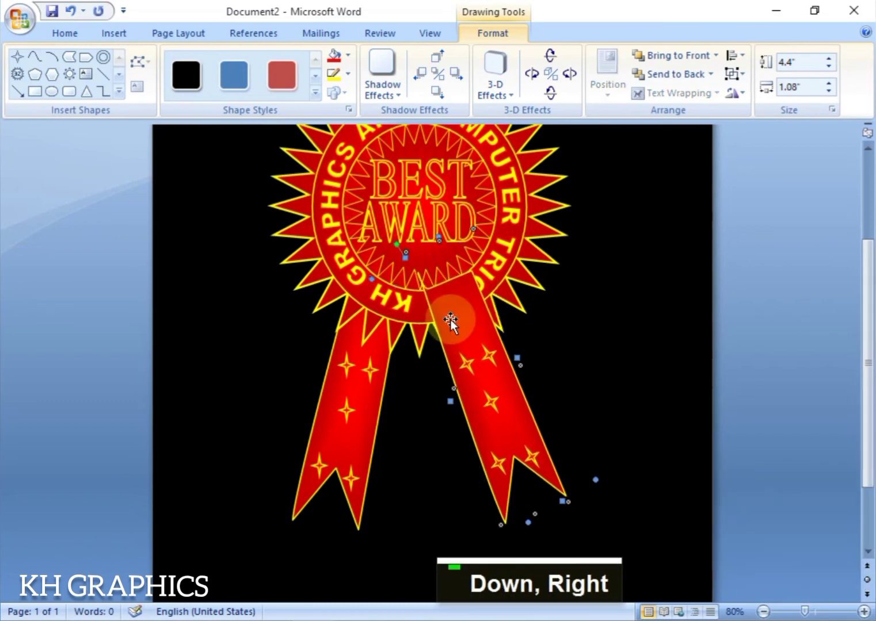
- Send the right ribbon behind the badge and nudge it slightly to the left
click(673, 74)
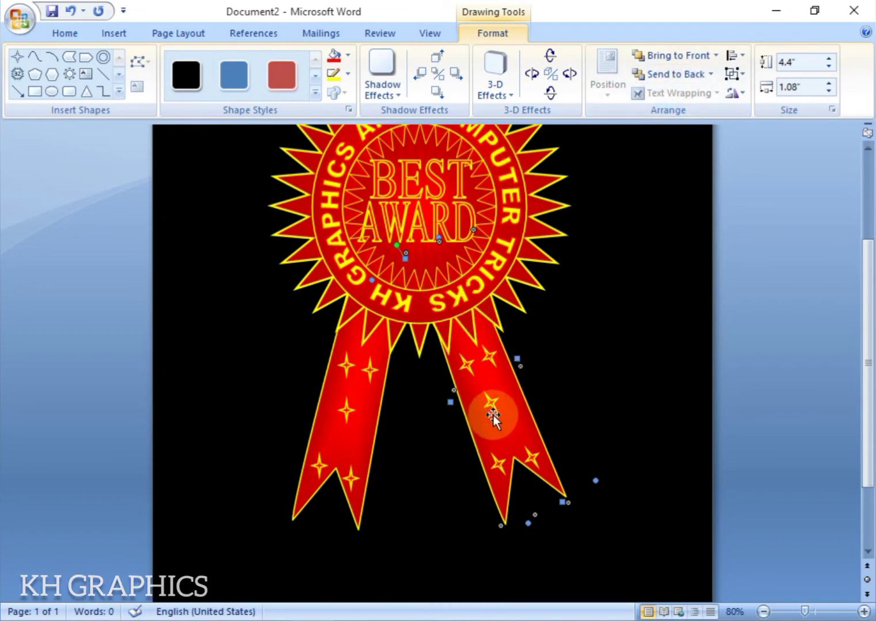
key(Left)
key(Up)
key(Down)
key(Left)
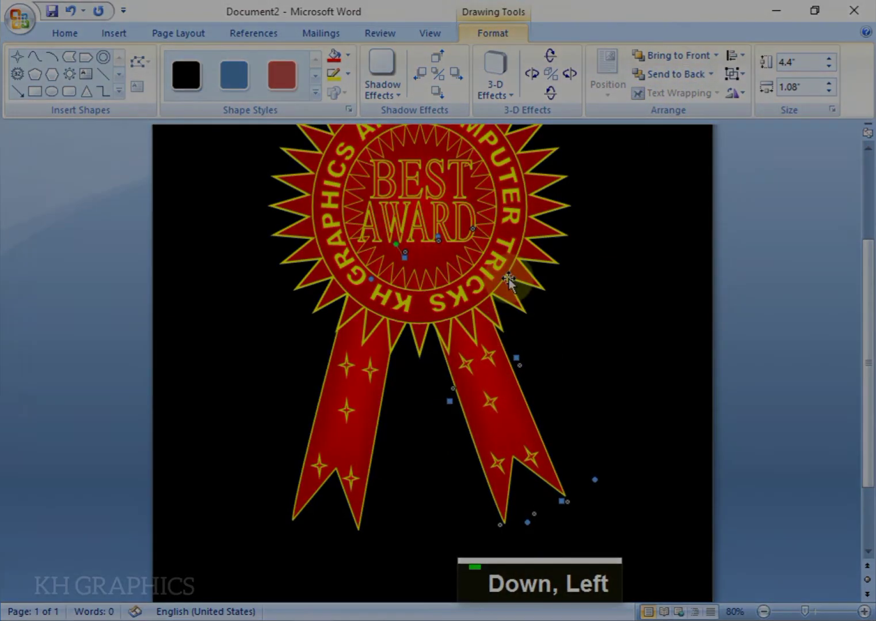